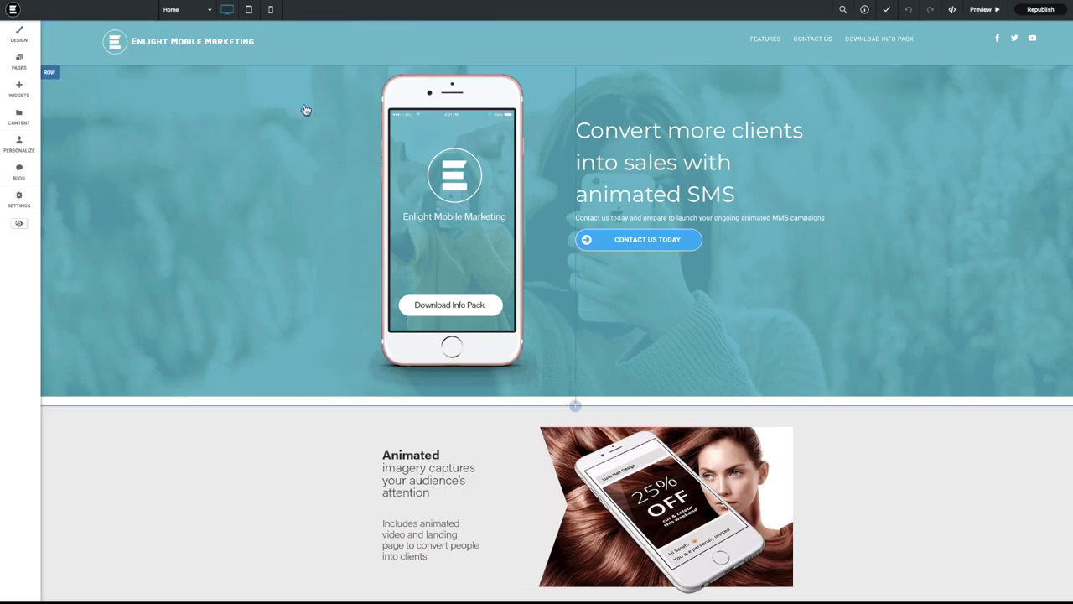
- Scroll through the home page content, then bring up the Pages and Popups list
{"action": "scroll", "coordinate": [307, 223], "scroll_direction": "down", "scroll_amount": 3}
{"action": "scroll", "coordinate": [267, 261], "scroll_direction": "down", "scroll_amount": 8}
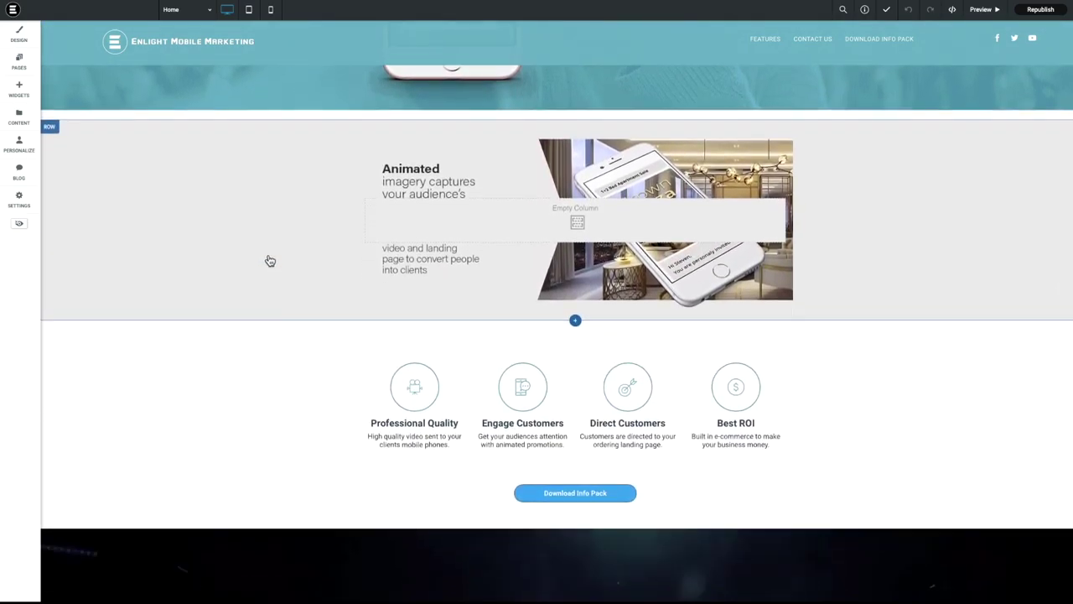
{"action": "scroll", "coordinate": [267, 254], "scroll_direction": "down", "scroll_amount": 8}
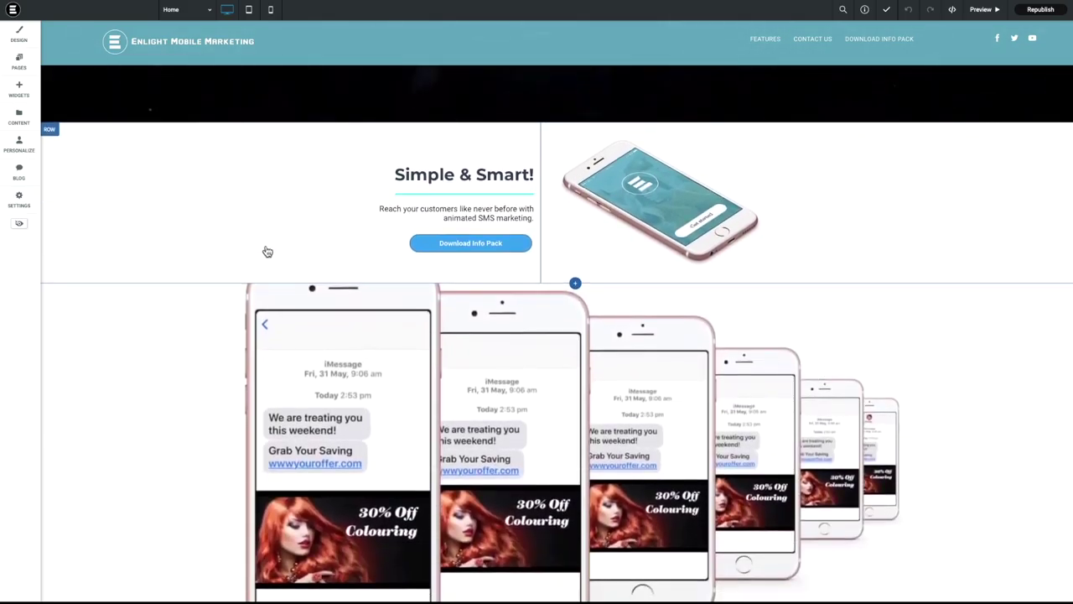
{"action": "scroll", "coordinate": [268, 254], "scroll_direction": "down", "scroll_amount": 5}
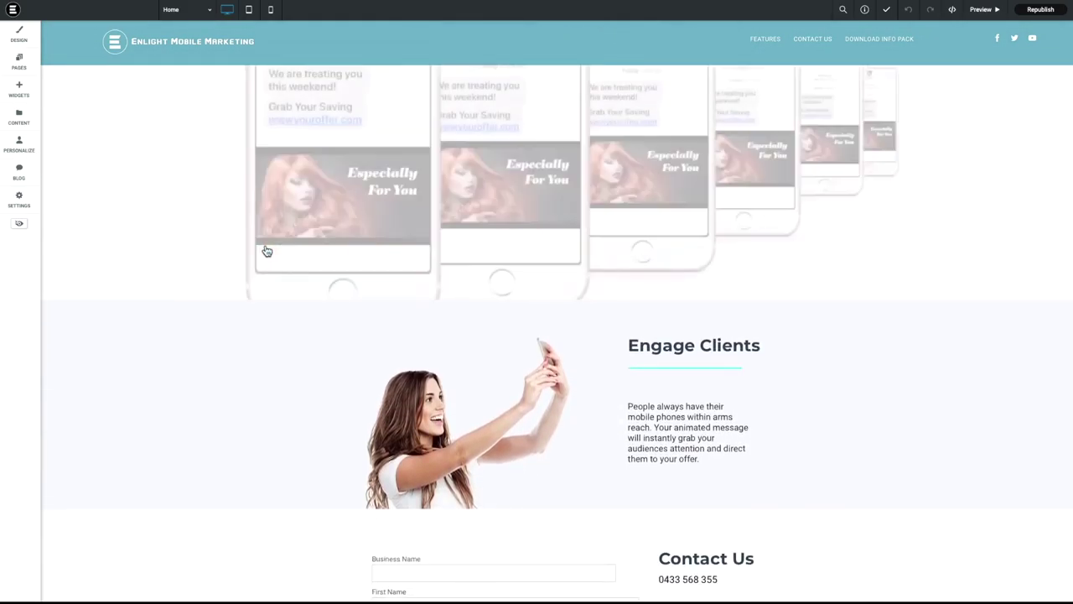
{"action": "scroll", "coordinate": [265, 248], "scroll_direction": "up", "scroll_amount": 20}
{"action": "scroll", "coordinate": [264, 246], "scroll_direction": "up", "scroll_amount": 5}
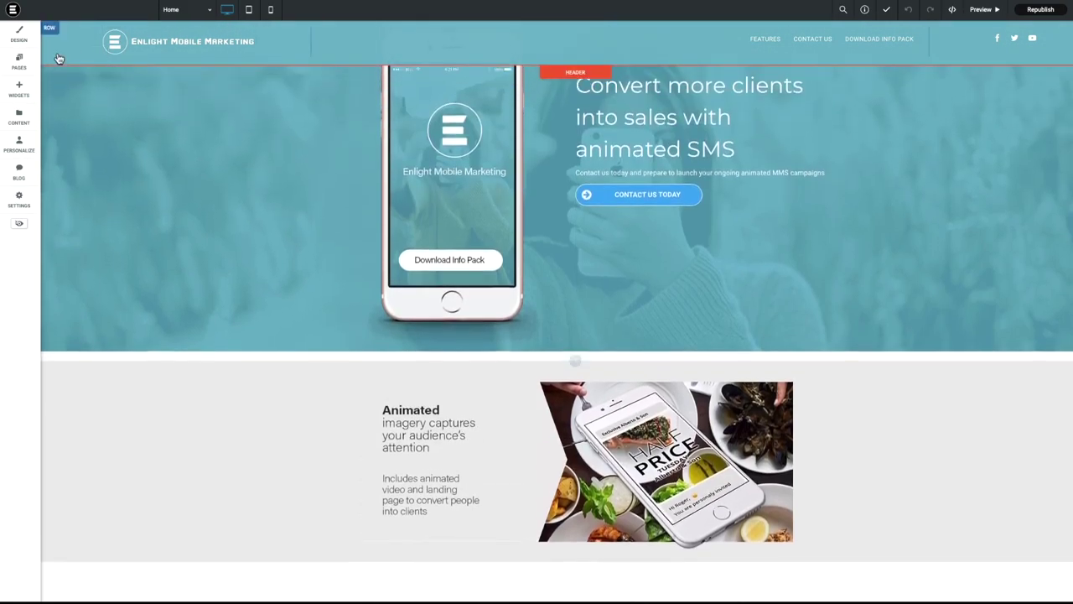
{"action": "scroll", "coordinate": [130, 132], "scroll_direction": "up", "scroll_amount": 1}
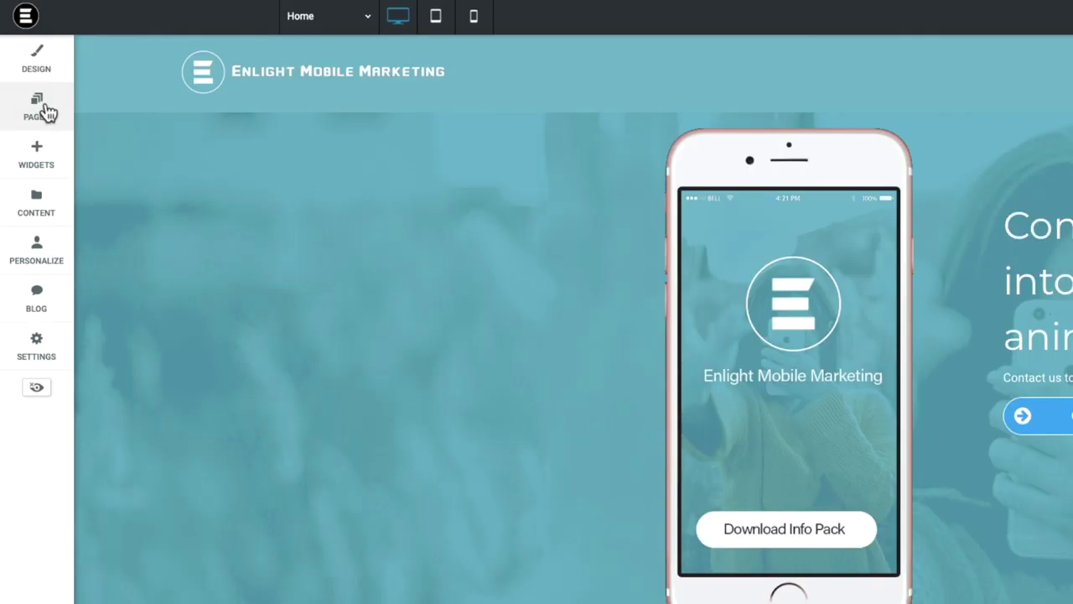
{"action": "left_click", "coordinate": [24, 65]}
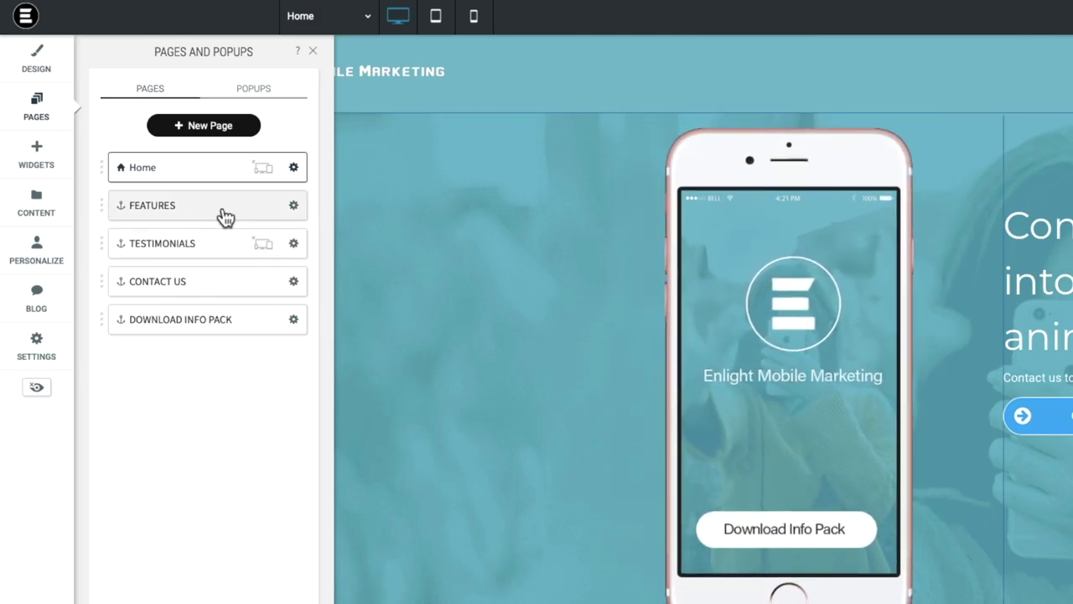
- Show the widget library with its Popular, Basics and Media widgets
{"action": "left_click", "coordinate": [37, 154]}
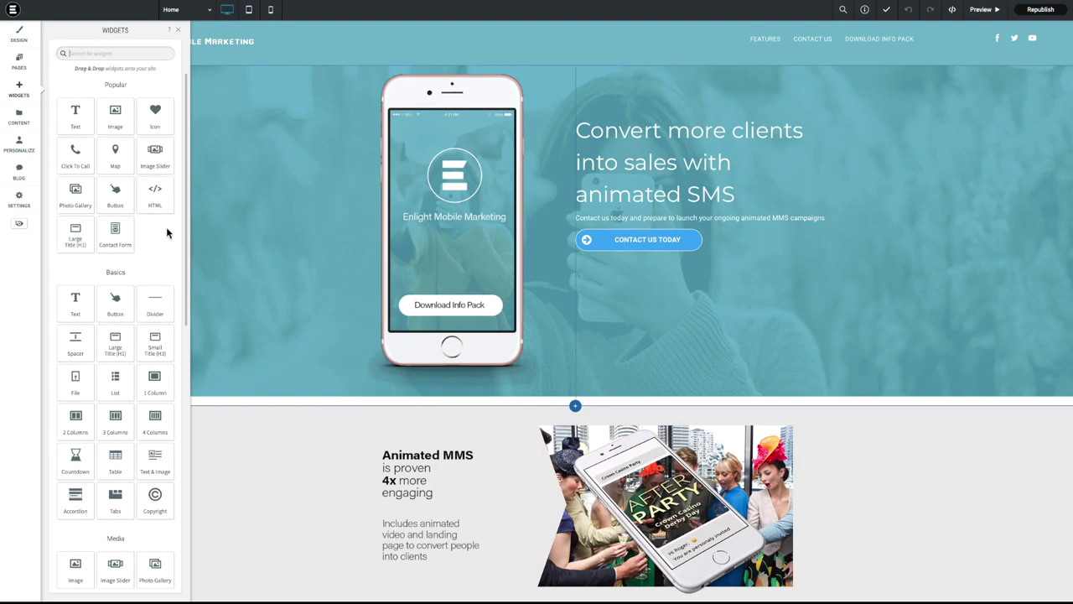
- Place an Image widget in a new row and upload ENLIGHT-MOBILE.jpg into it
{"action": "scroll", "coordinate": [266, 260], "scroll_direction": "down", "scroll_amount": 3}
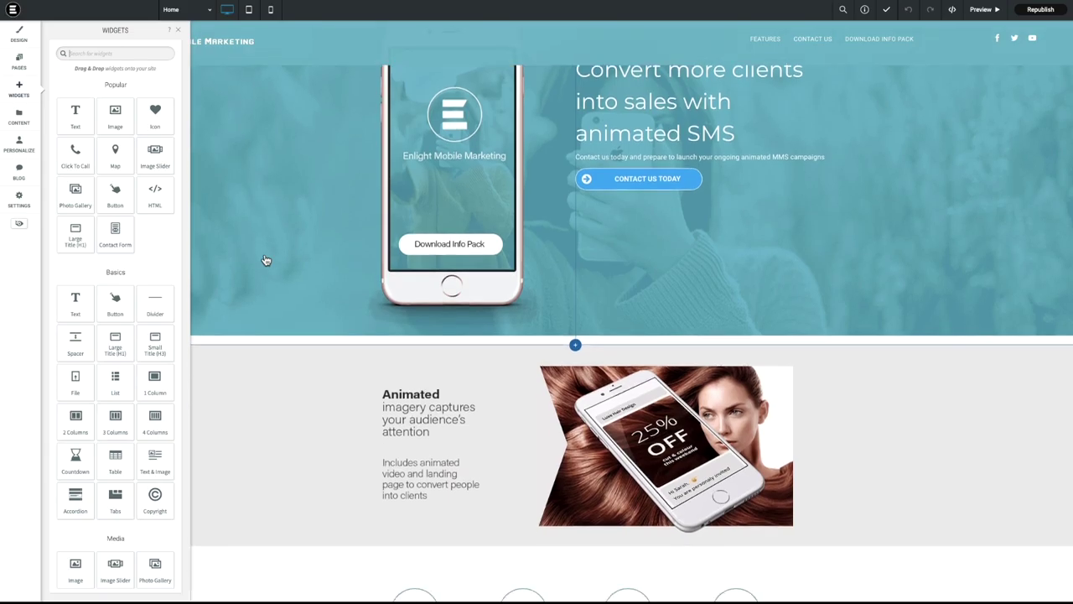
{"action": "scroll", "coordinate": [265, 260], "scroll_direction": "down", "scroll_amount": 3}
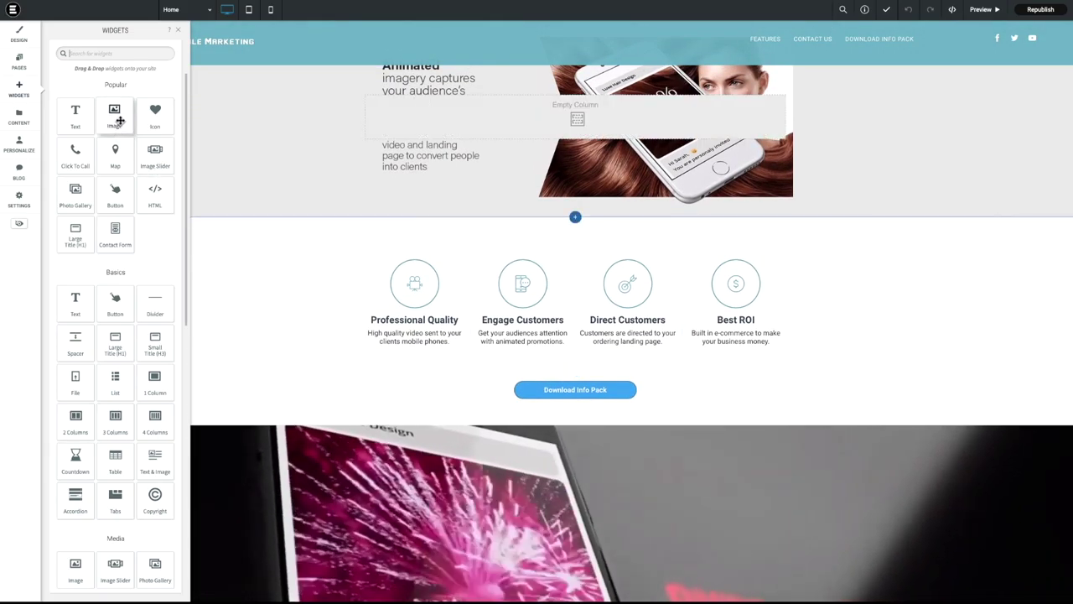
{"action": "left_click_drag", "start_coordinate": [116, 120], "coordinate": [602, 249]}
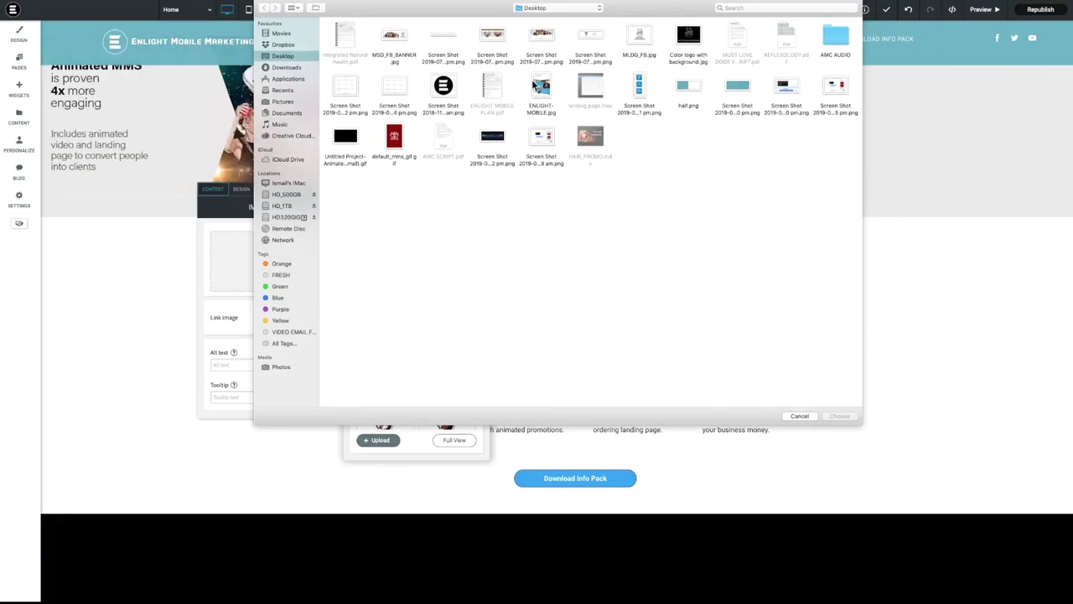
{"action": "left_click", "coordinate": [540, 88]}
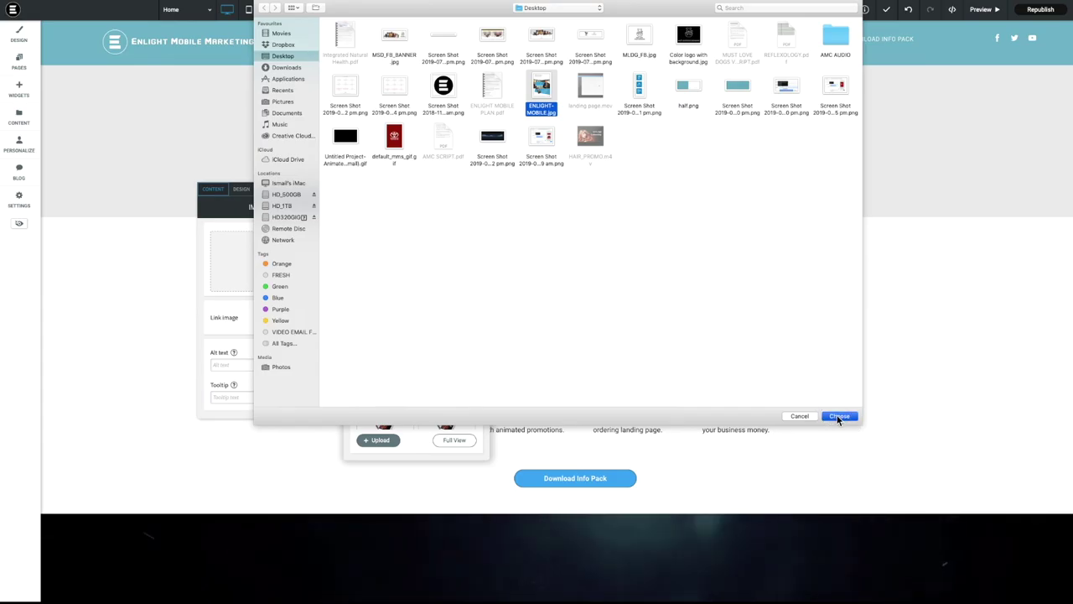
{"action": "key", "text": "Return"}
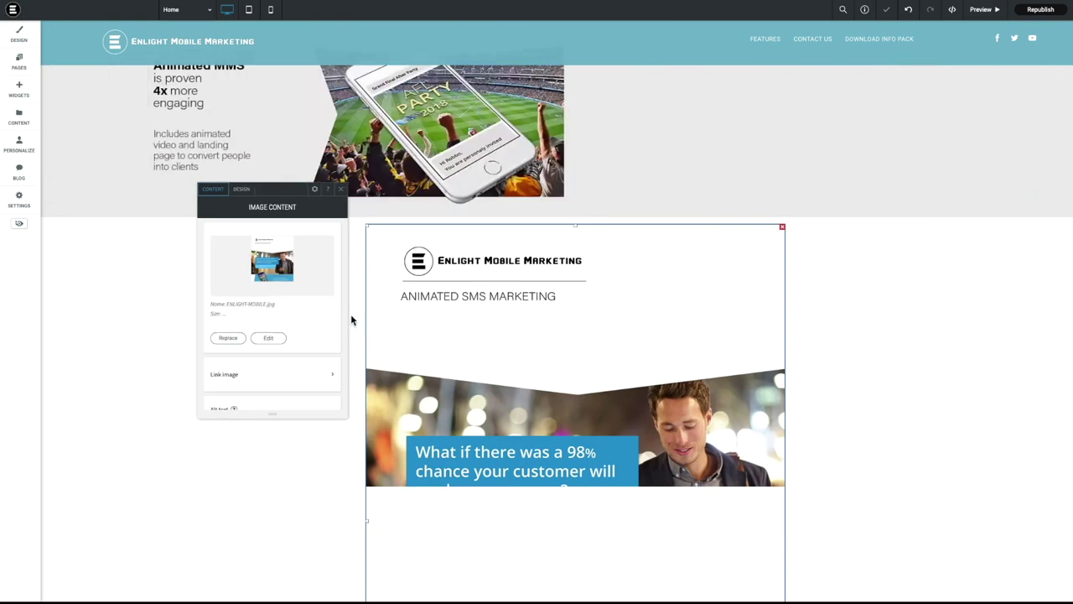
- Set the flyer image width to 502px and its left margin to 258px
{"action": "scroll", "coordinate": [532, 376], "scroll_direction": "down", "scroll_amount": 3}
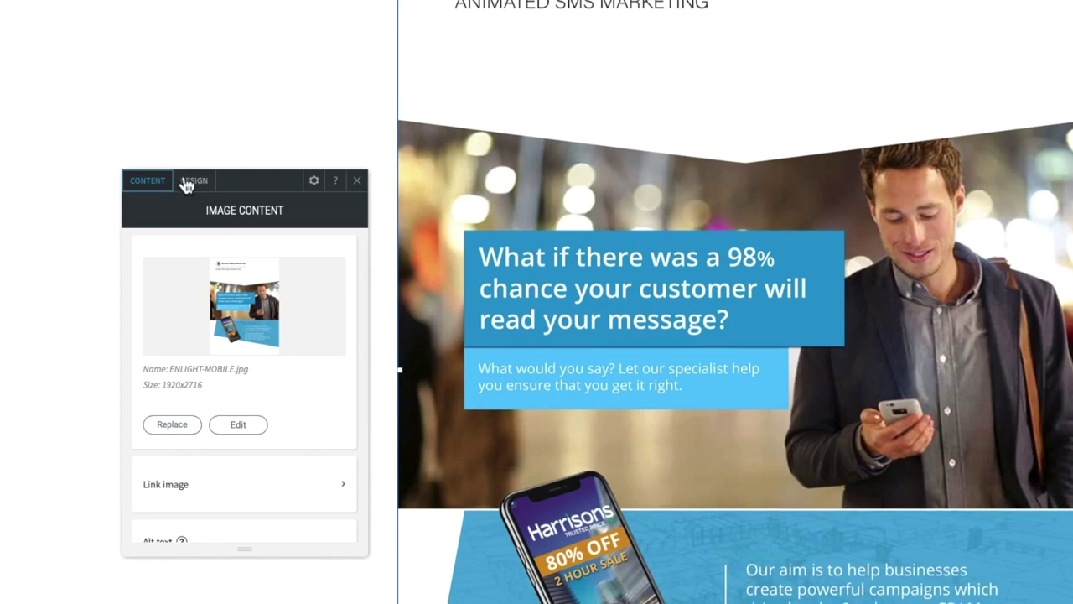
{"action": "left_click", "coordinate": [194, 183]}
{"action": "scroll", "coordinate": [333, 511], "scroll_direction": "down", "scroll_amount": 1}
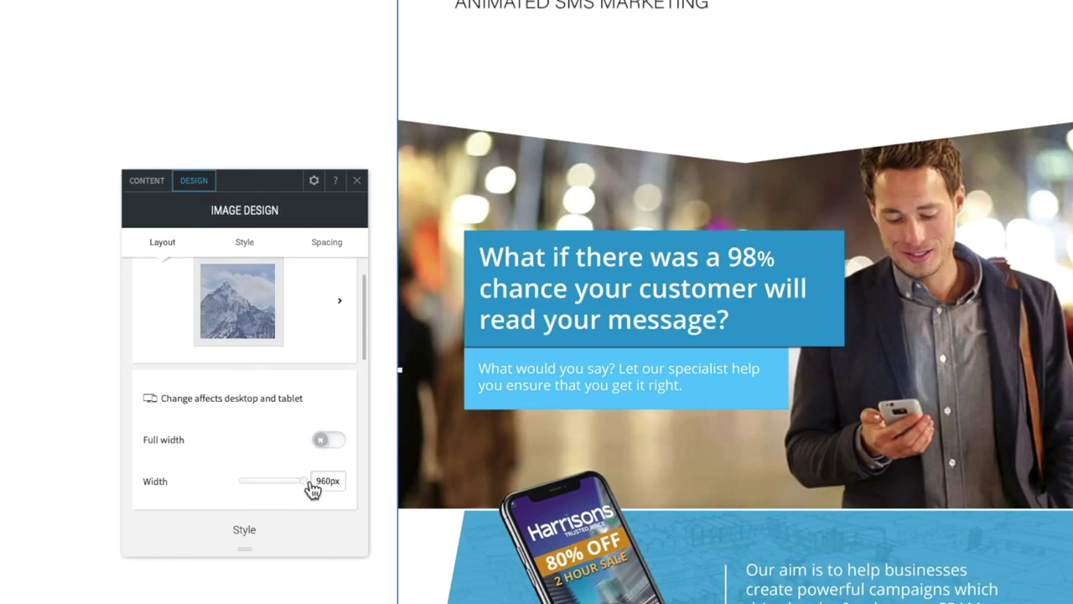
{"action": "left_click_drag", "start_coordinate": [315, 484], "coordinate": [279, 485]}
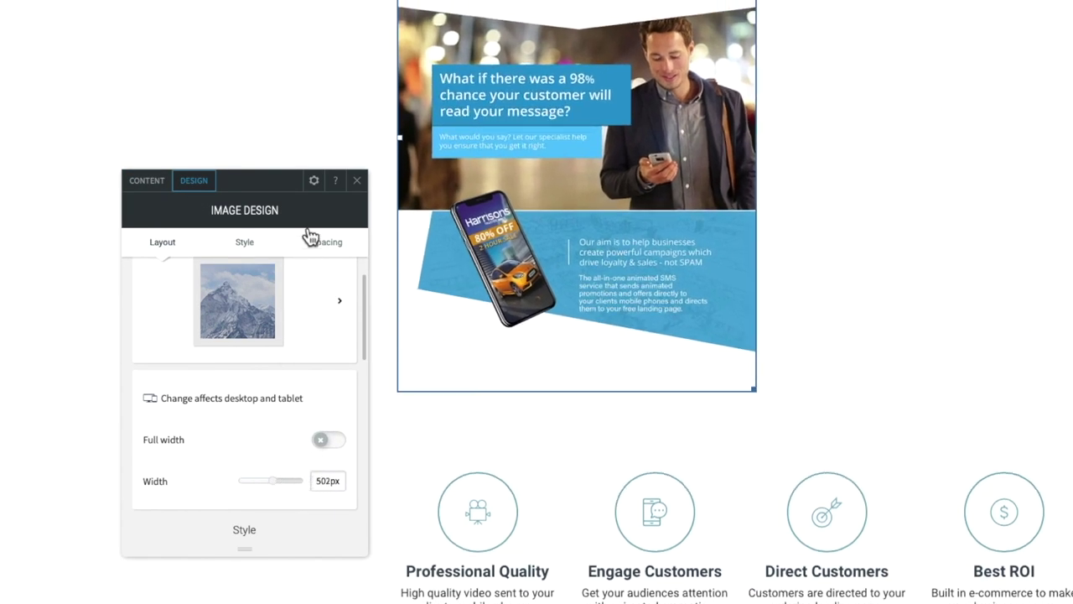
{"action": "left_click", "coordinate": [327, 245]}
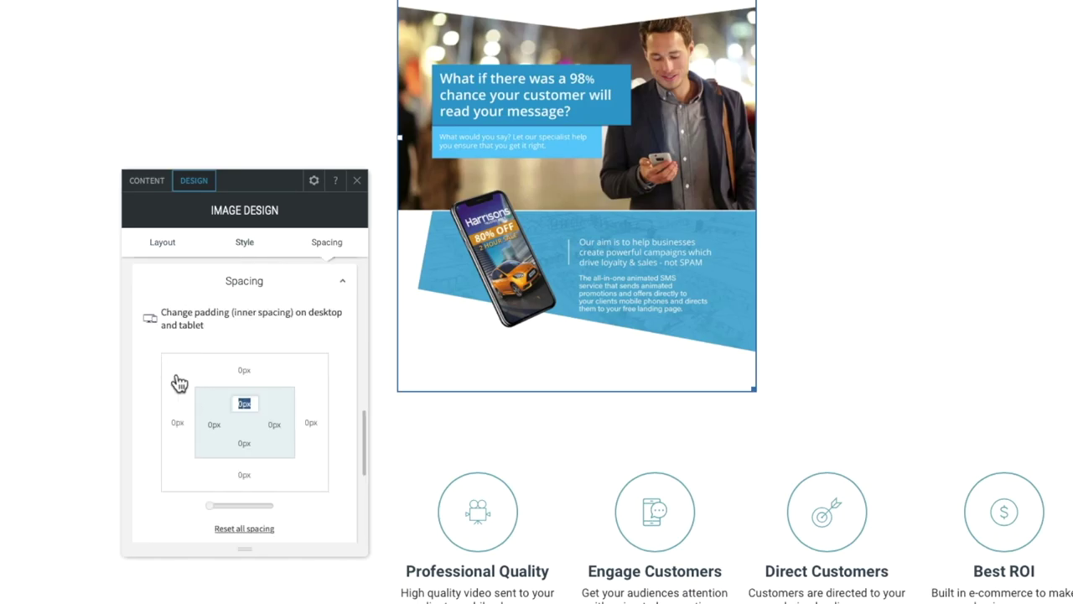
{"action": "left_click", "coordinate": [183, 429]}
{"action": "left_click_drag", "start_coordinate": [209, 505], "coordinate": [277, 514]}
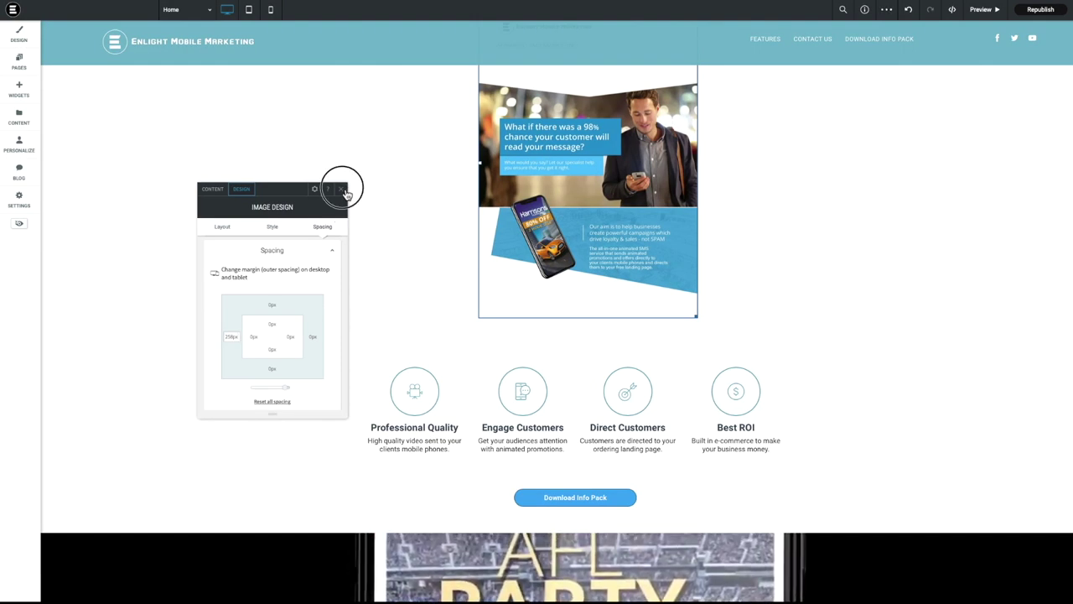
{"action": "left_click", "coordinate": [356, 180]}
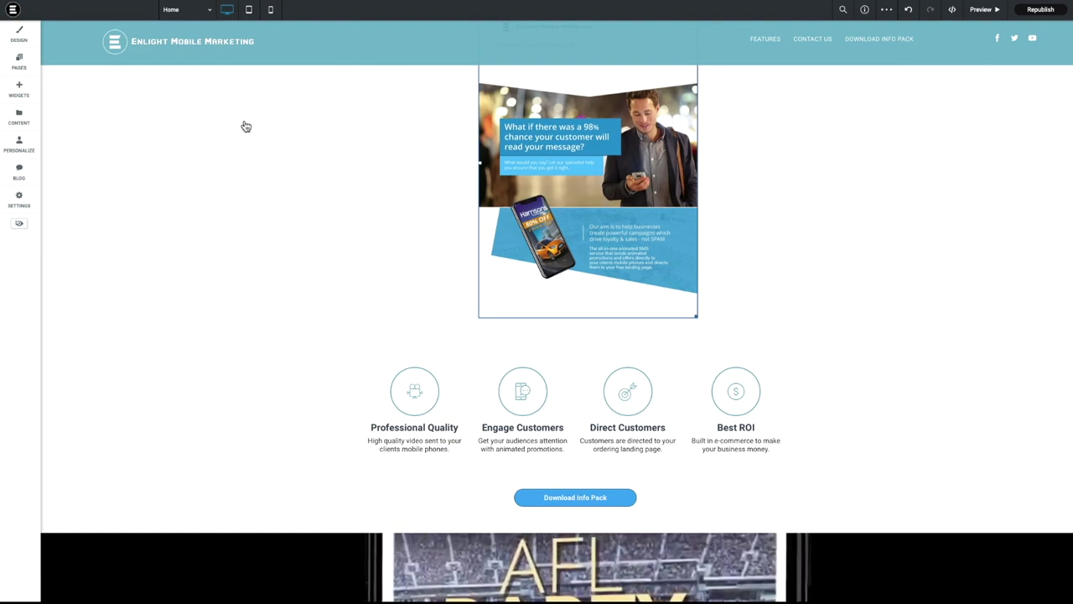
- Add a text widget above the flyer and replace the placeholder with 'Enlight Media'
{"action": "left_click", "coordinate": [18, 89]}
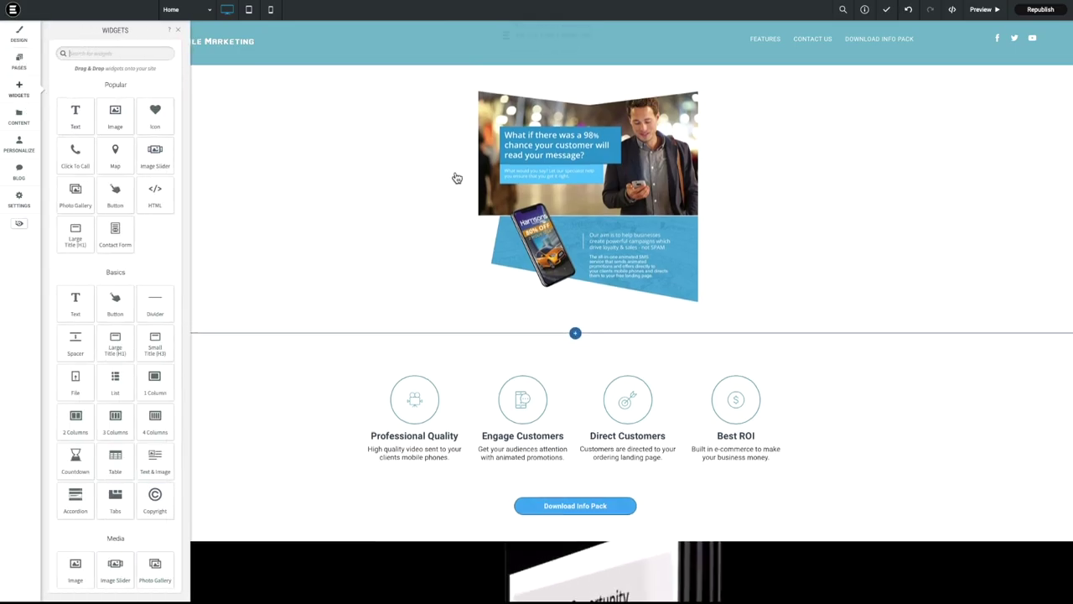
{"action": "scroll", "coordinate": [198, 141], "scroll_direction": "up", "scroll_amount": 3}
{"action": "left_click_drag", "start_coordinate": [73, 156], "coordinate": [23, 77]}
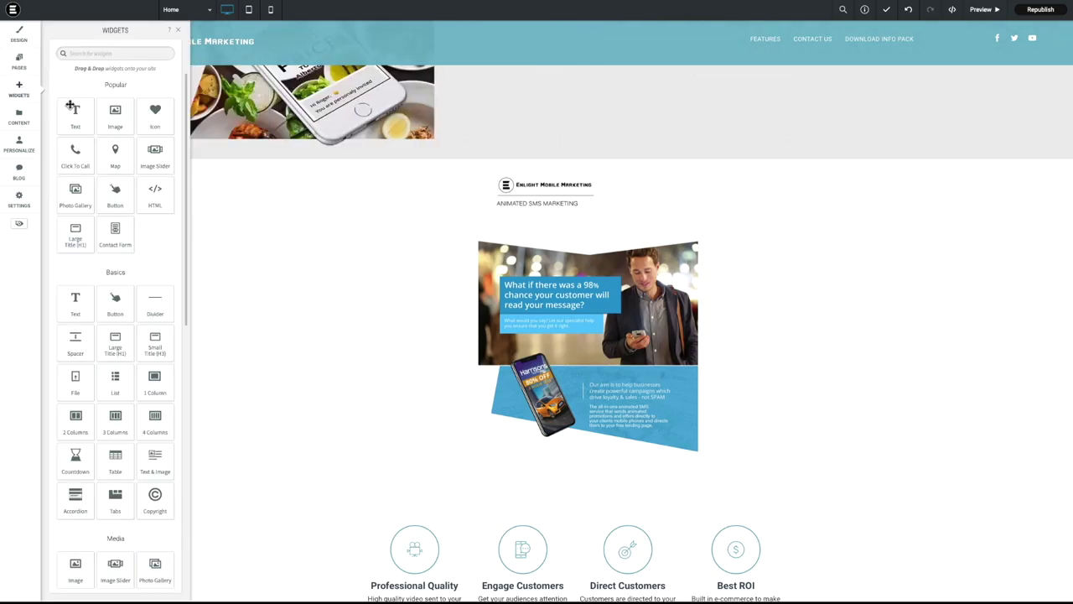
{"action": "left_click_drag", "start_coordinate": [75, 112], "coordinate": [584, 192]}
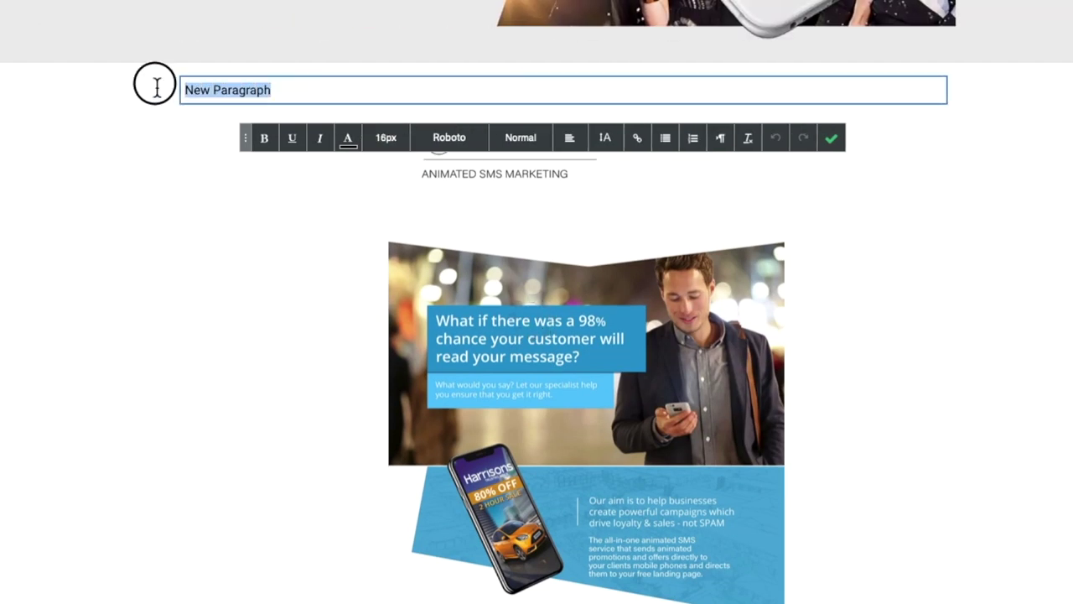
{"action": "key", "text": "BackSpace"}
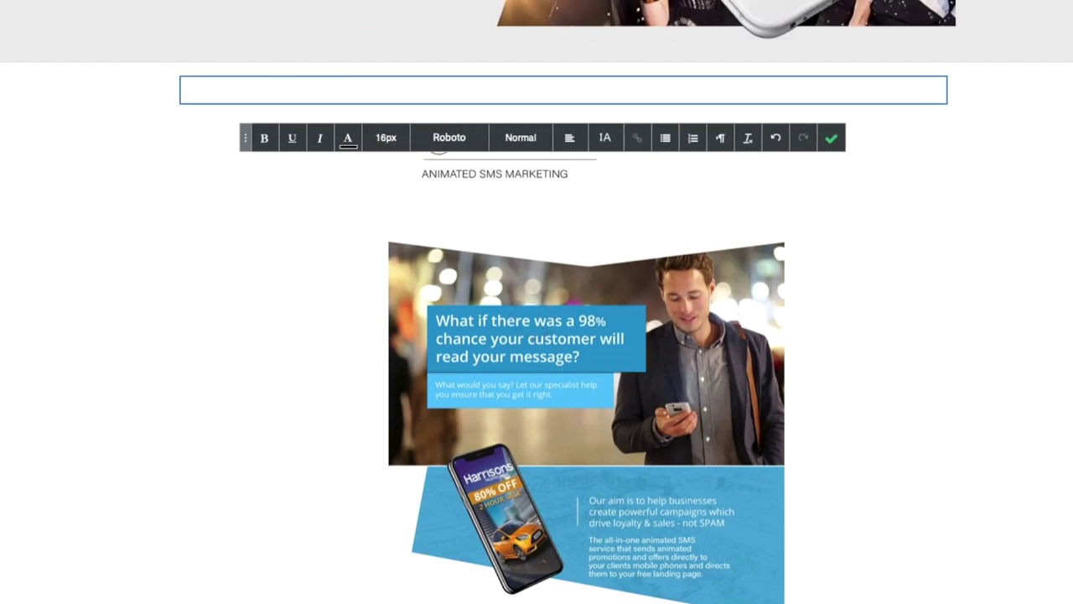
{"action": "type", "text": "E"}
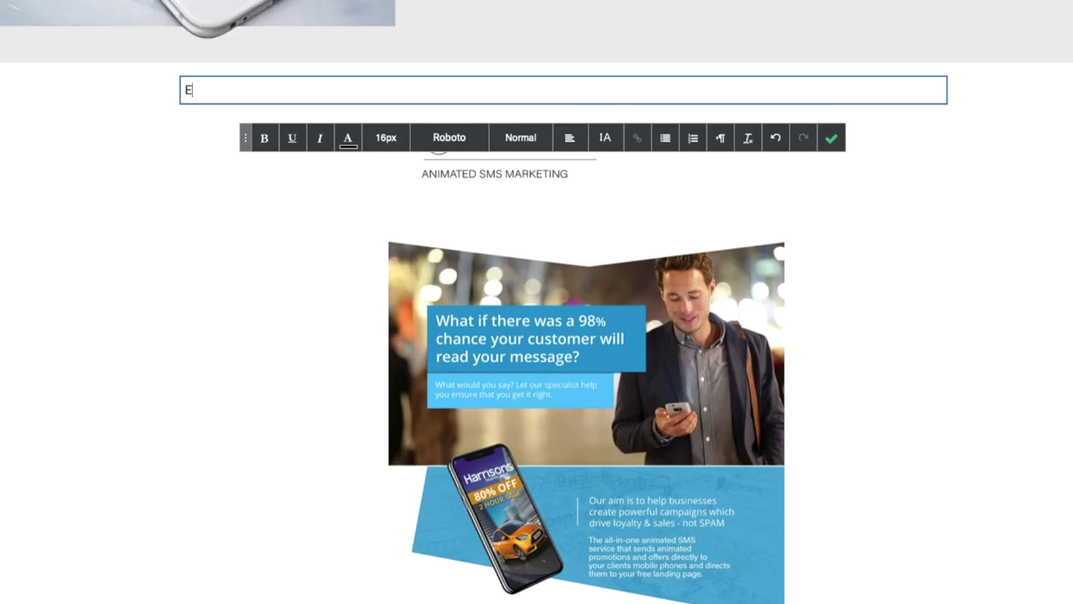
{"action": "type", "text": "nlight Media"}
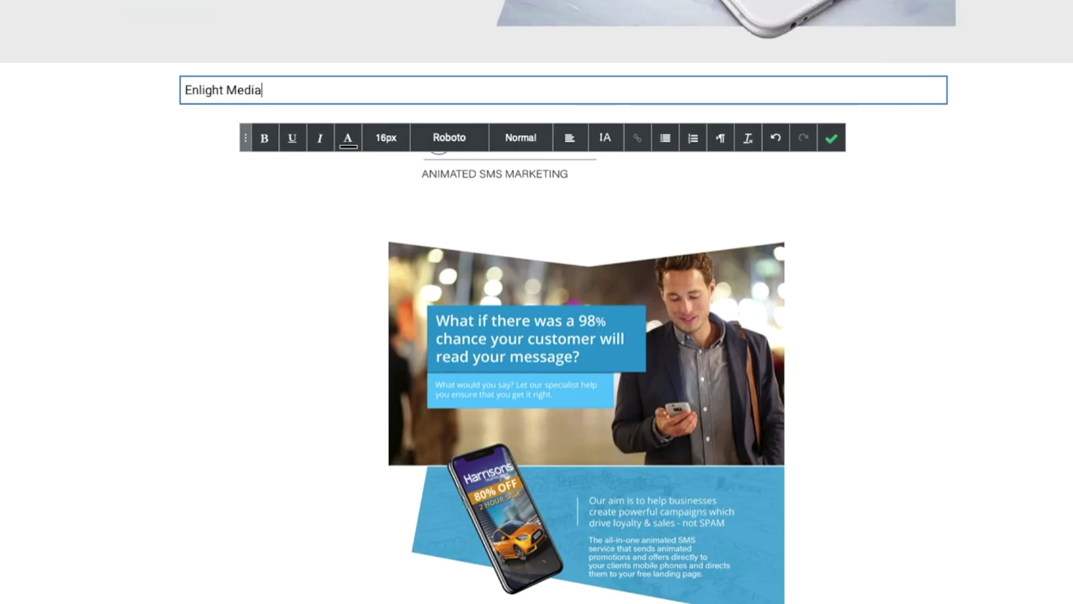
- Format the Enlight Media text at 28px and center-aligned
{"action": "left_click_drag", "start_coordinate": [276, 89], "coordinate": [112, 89]}
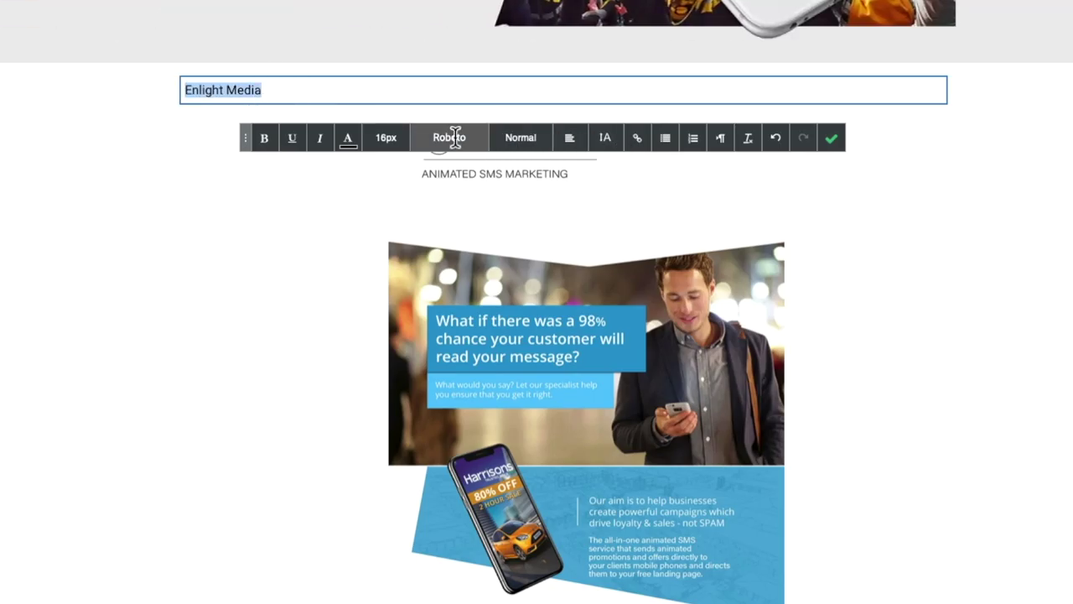
{"action": "left_click", "coordinate": [394, 140]}
{"action": "scroll", "coordinate": [382, 251], "scroll_direction": "down", "scroll_amount": 5}
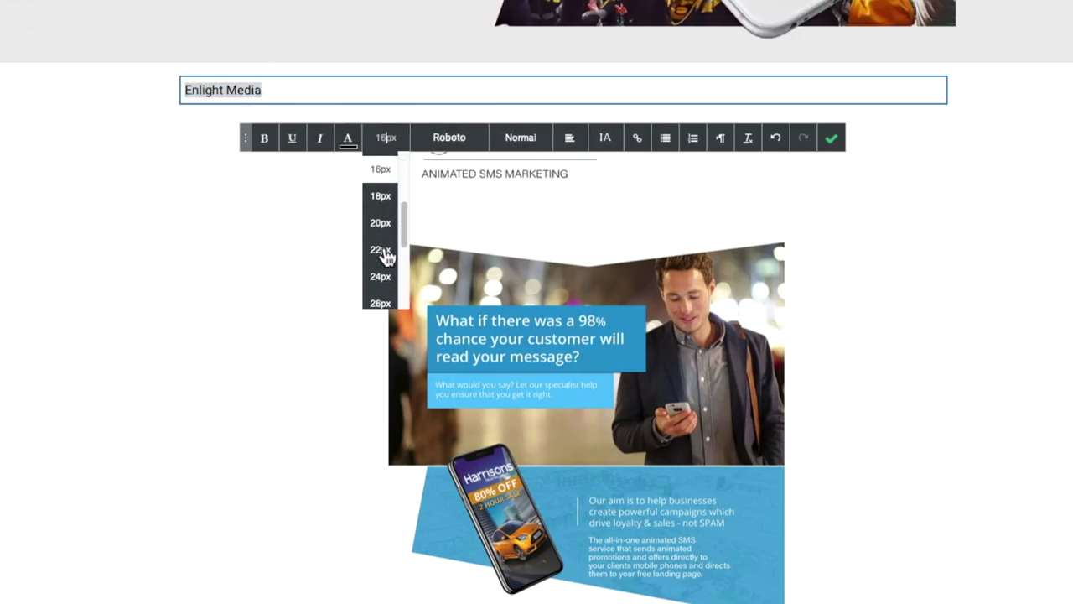
{"action": "left_click", "coordinate": [381, 257]}
{"action": "left_click", "coordinate": [566, 137]}
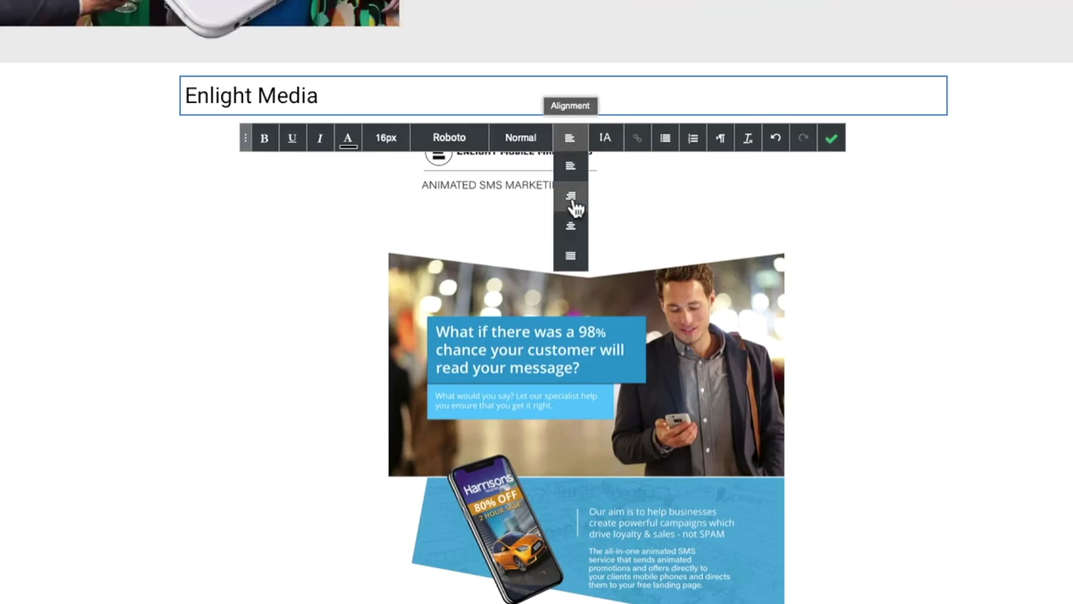
{"action": "left_click", "coordinate": [573, 231]}
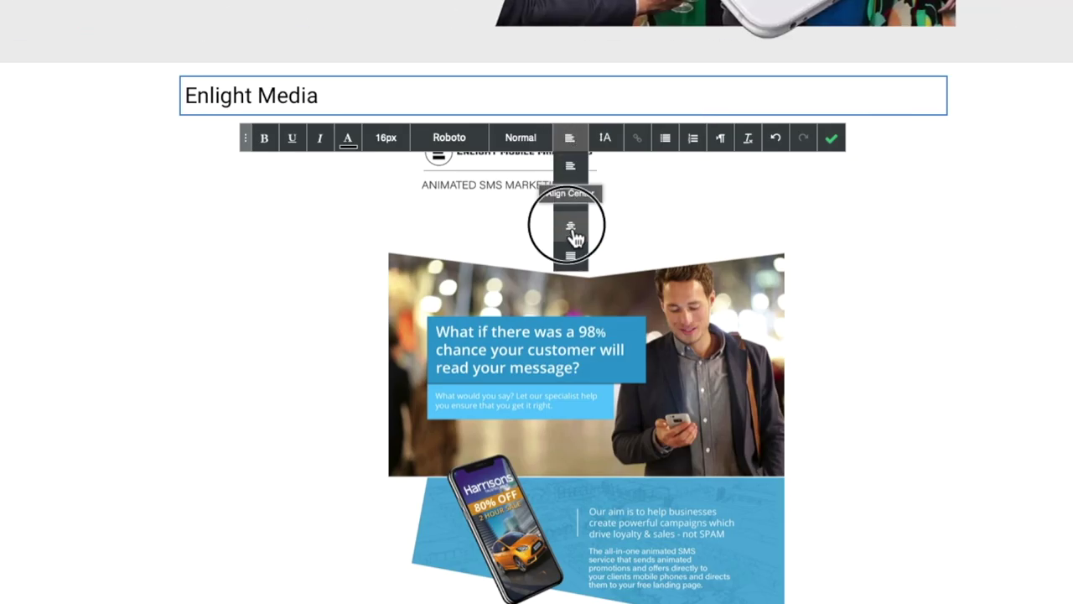
{"action": "left_click", "coordinate": [831, 136]}
{"action": "left_click", "coordinate": [19, 87]}
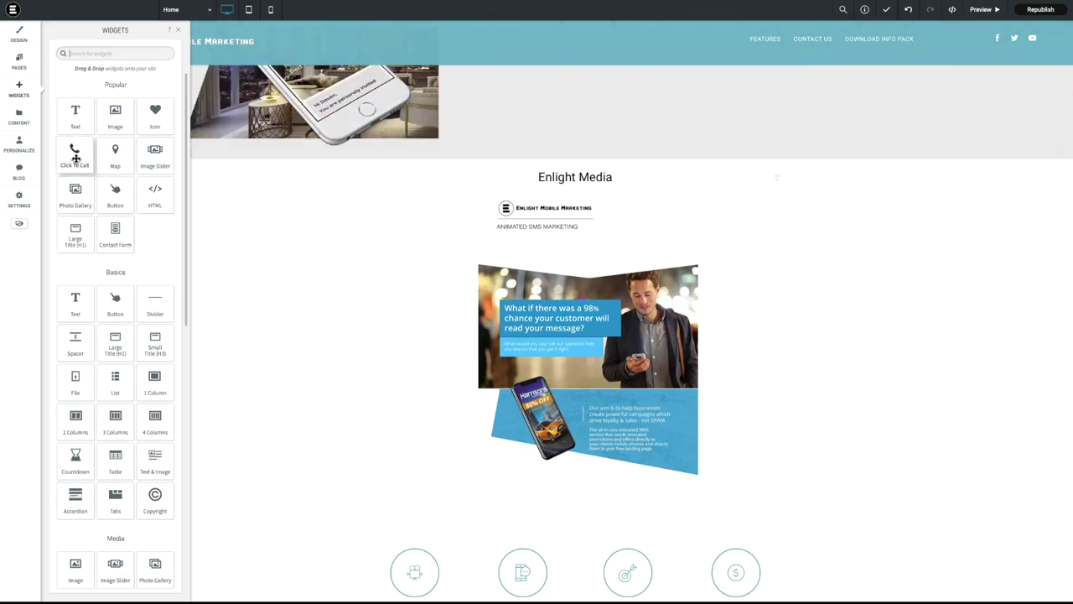
- Preview the page in tablet layout, then in mobile phone layout
{"action": "left_click", "coordinate": [251, 12]}
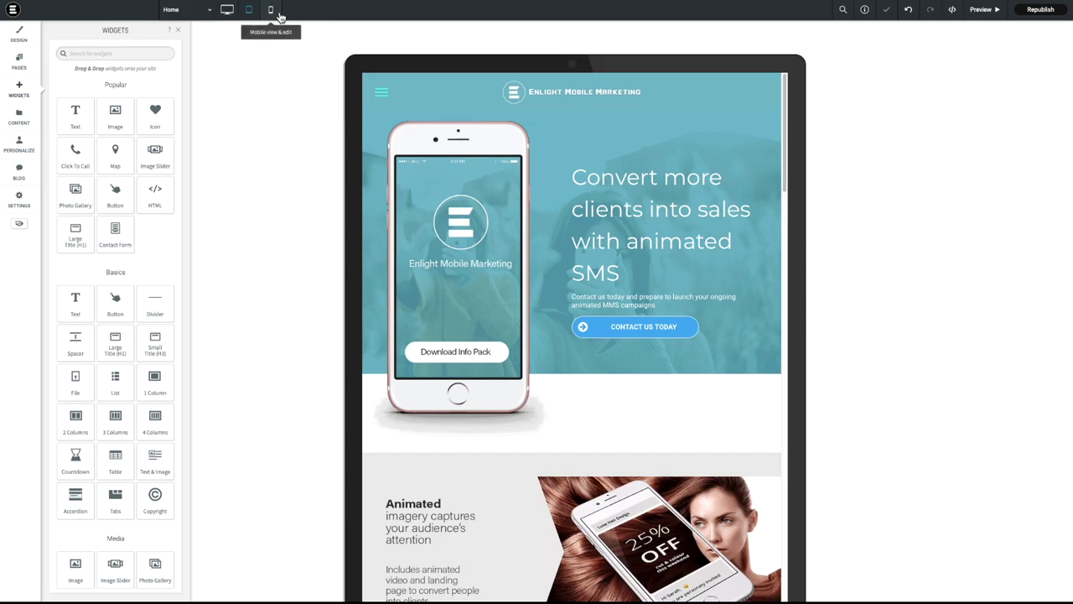
{"action": "left_click", "coordinate": [279, 15]}
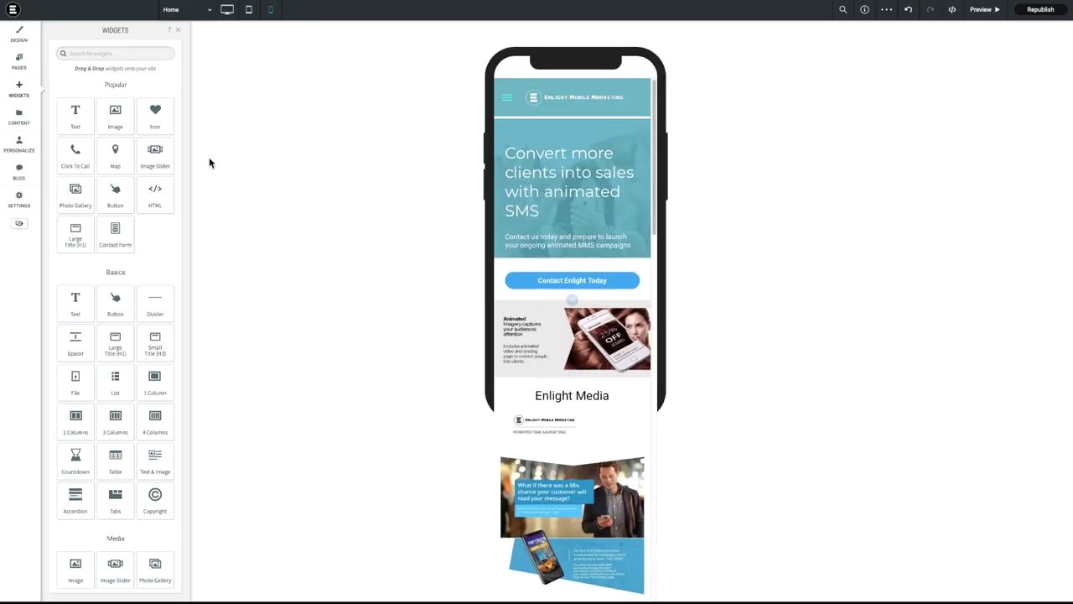
{"action": "scroll", "coordinate": [591, 295], "scroll_direction": "down", "scroll_amount": 5}
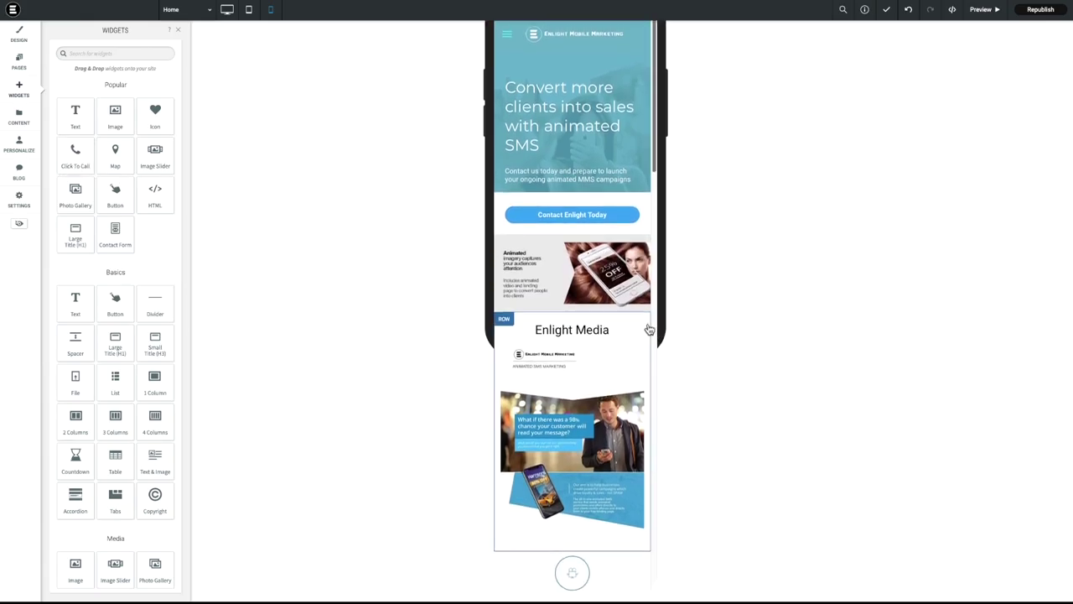
- Add a Click To Call button below the flyer and give it a dark teal background
{"action": "scroll", "coordinate": [590, 294], "scroll_direction": "down", "scroll_amount": 3}
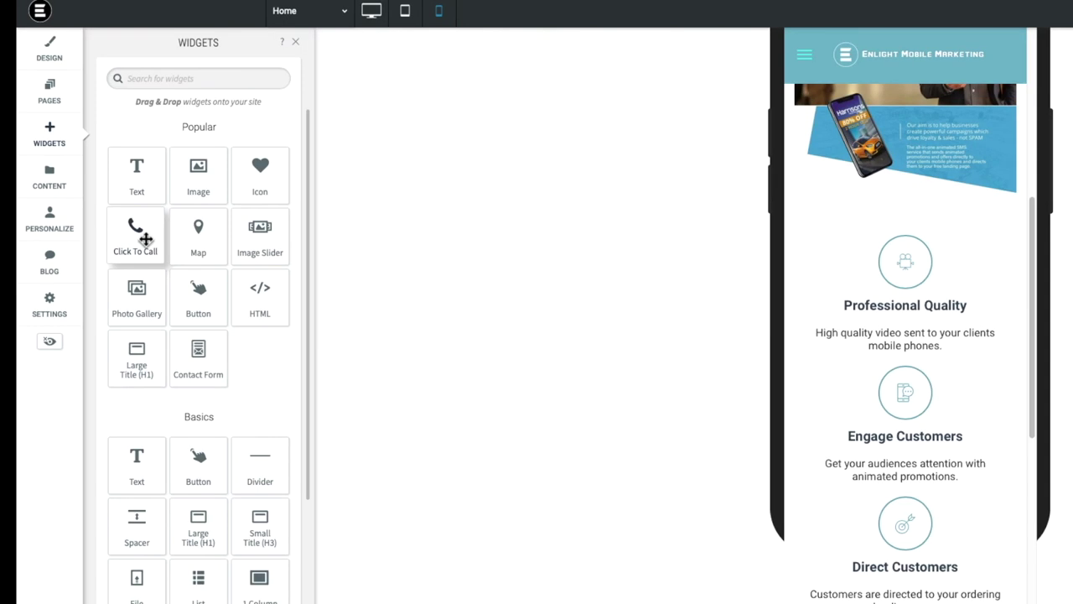
{"action": "left_click_drag", "start_coordinate": [74, 151], "coordinate": [594, 138]}
{"action": "left_click_drag", "start_coordinate": [939, 210], "coordinate": [940, 240]}
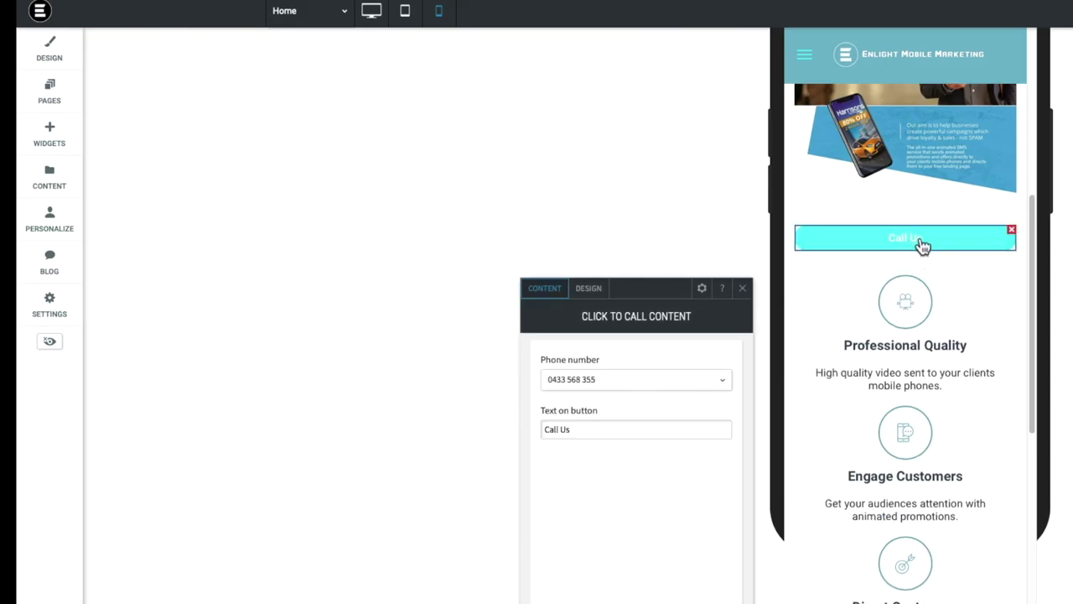
{"action": "left_click", "coordinate": [590, 289]}
{"action": "scroll", "coordinate": [672, 495], "scroll_direction": "down", "scroll_amount": 4}
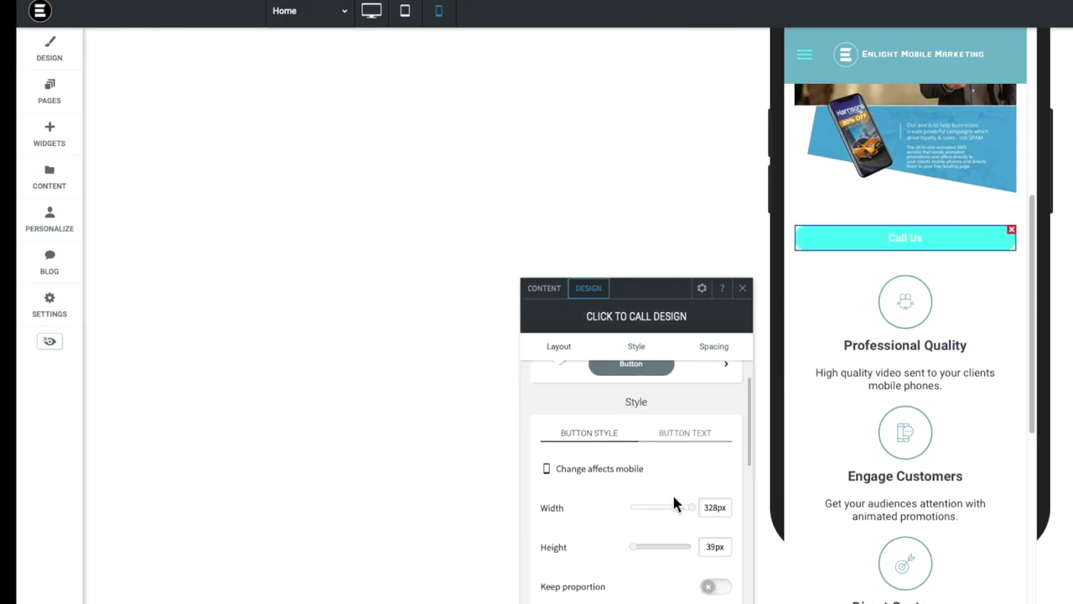
{"action": "left_click", "coordinate": [724, 469]}
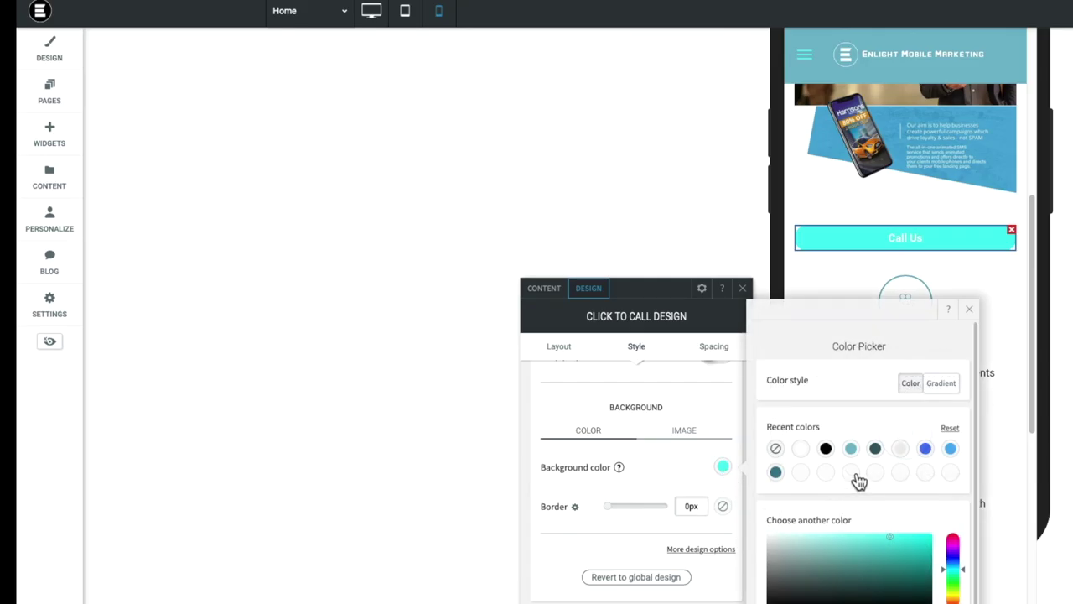
{"action": "left_click", "coordinate": [875, 450]}
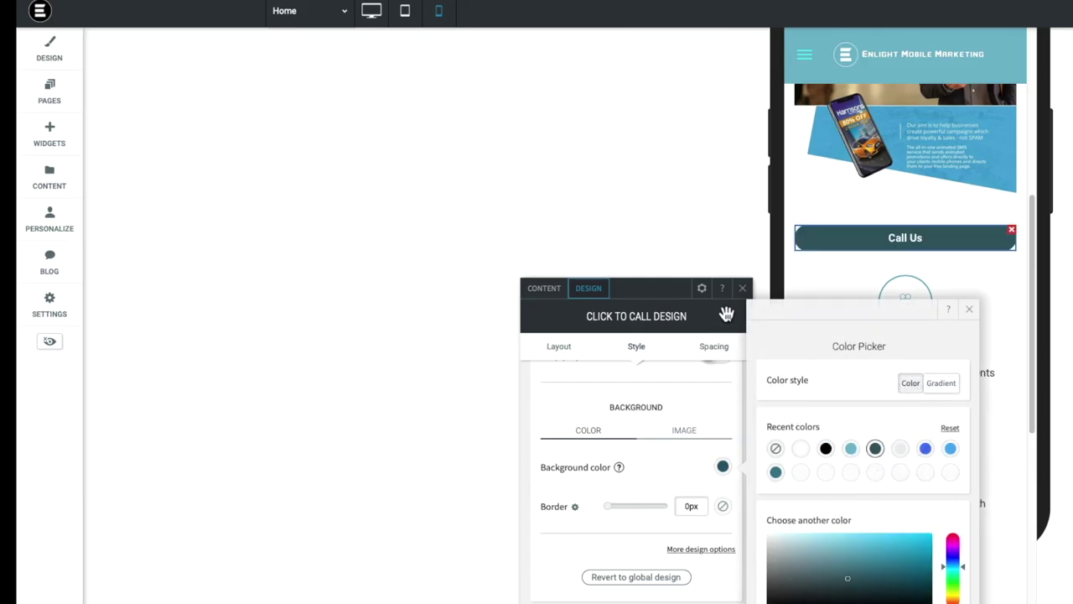
{"action": "left_click", "coordinate": [969, 311]}
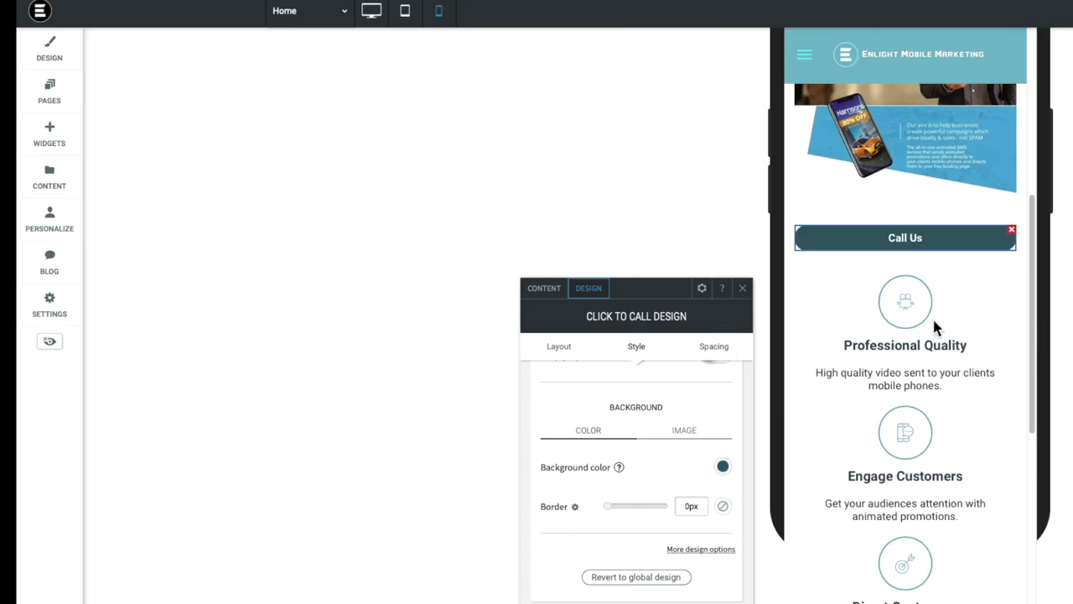
{"action": "left_click", "coordinate": [542, 293]}
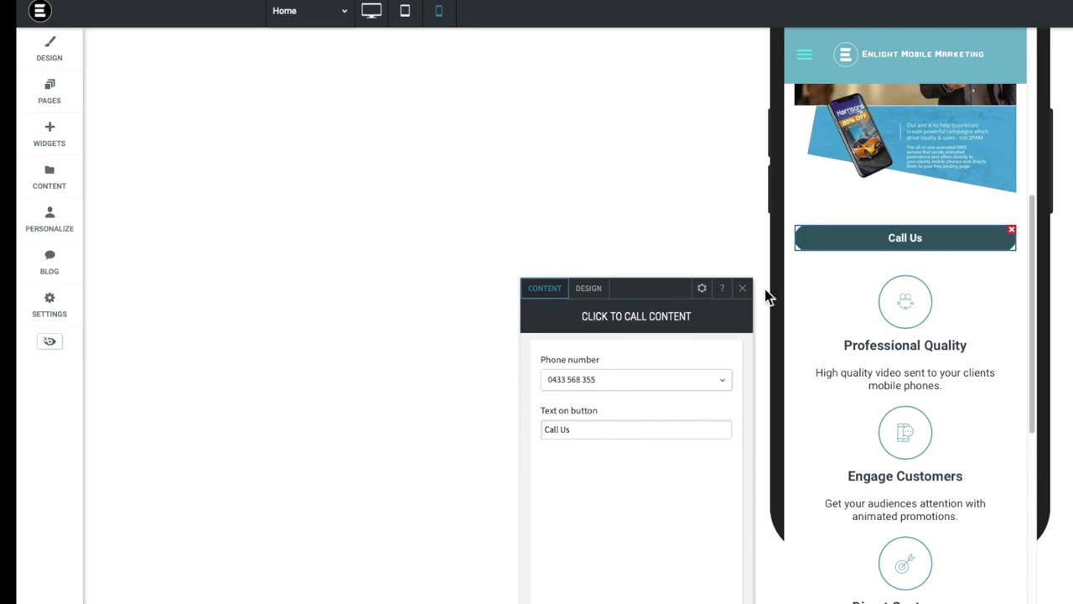
{"action": "left_click", "coordinate": [743, 289]}
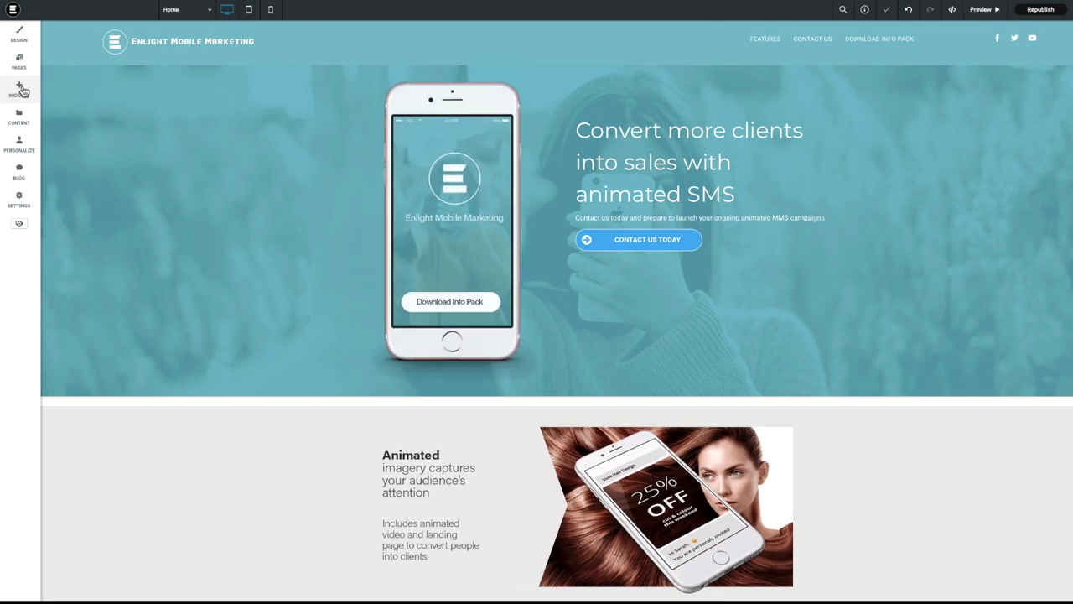
- Insert an Image Slider below the Animated section and delete its three sample pictures
{"action": "scroll", "coordinate": [285, 235], "scroll_direction": "down", "scroll_amount": 5}
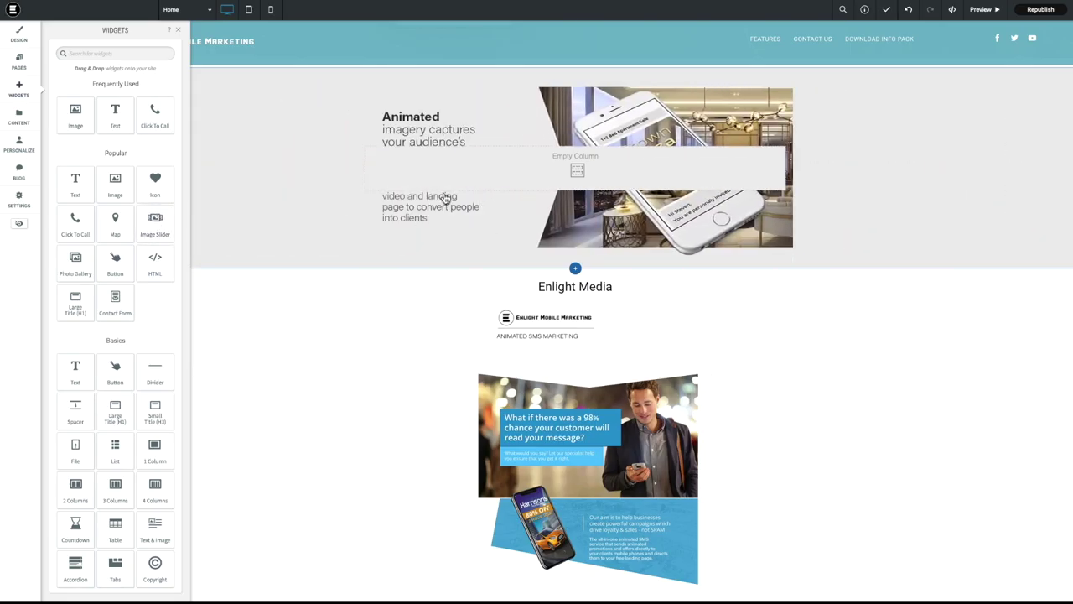
{"action": "left_click_drag", "start_coordinate": [154, 222], "coordinate": [611, 294]}
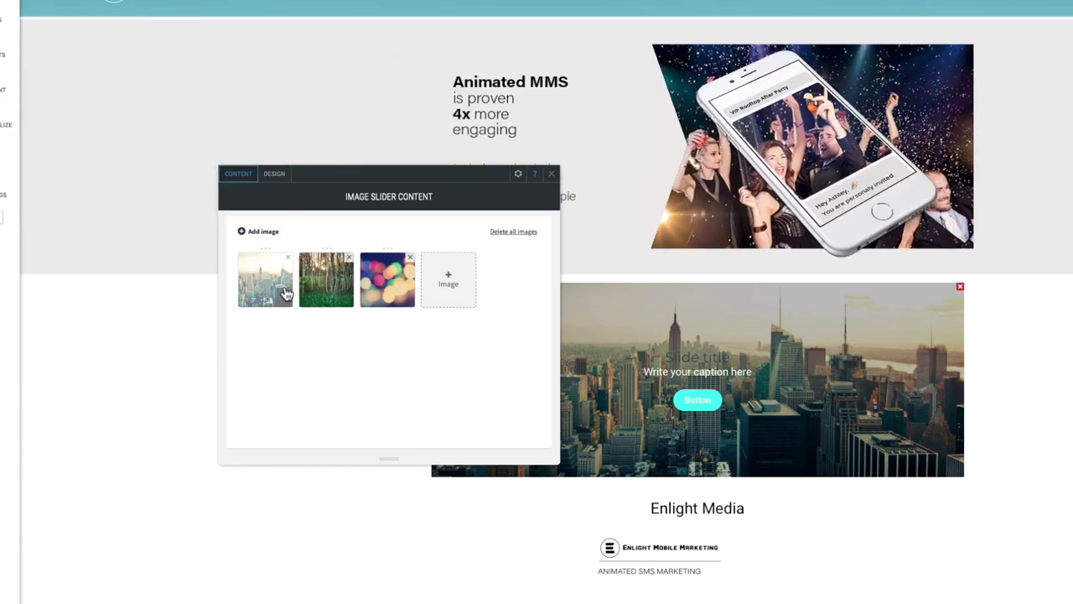
{"action": "left_click", "coordinate": [410, 257]}
{"action": "left_click", "coordinate": [348, 257]}
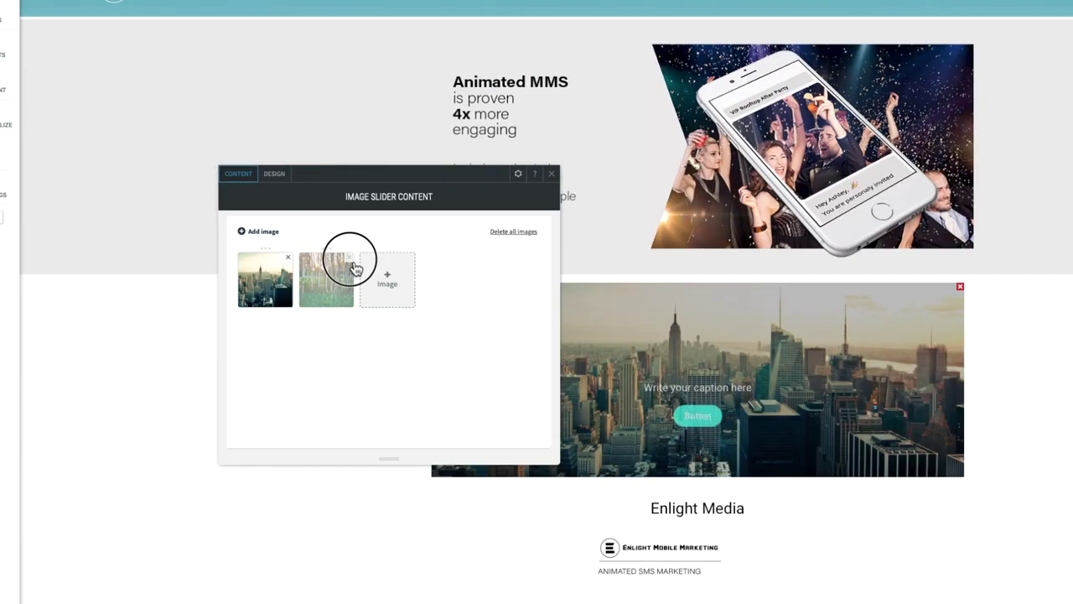
{"action": "left_click", "coordinate": [288, 258]}
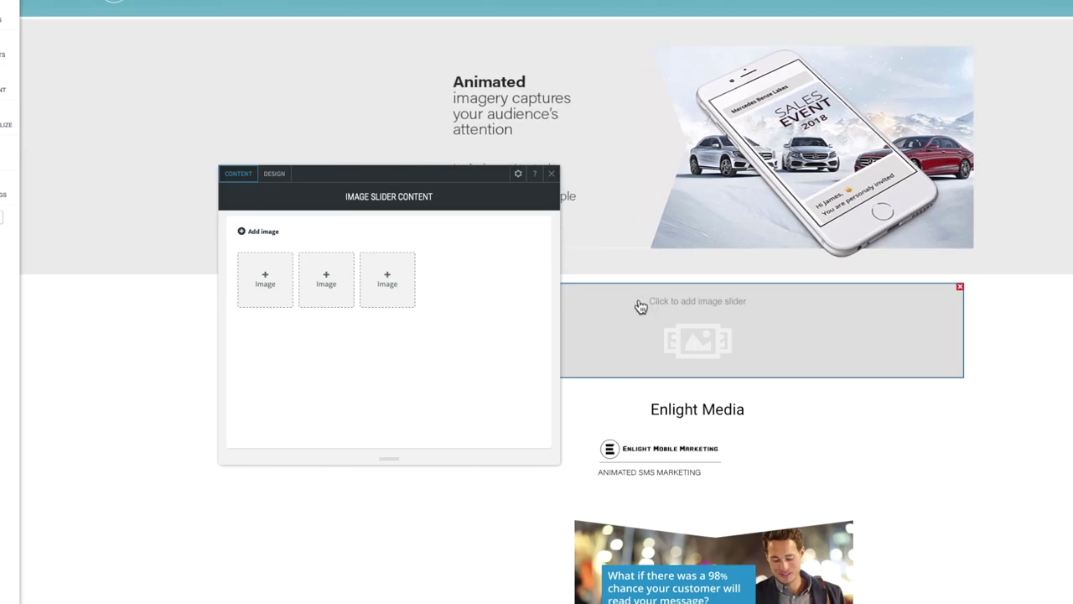
{"action": "left_click", "coordinate": [266, 281]}
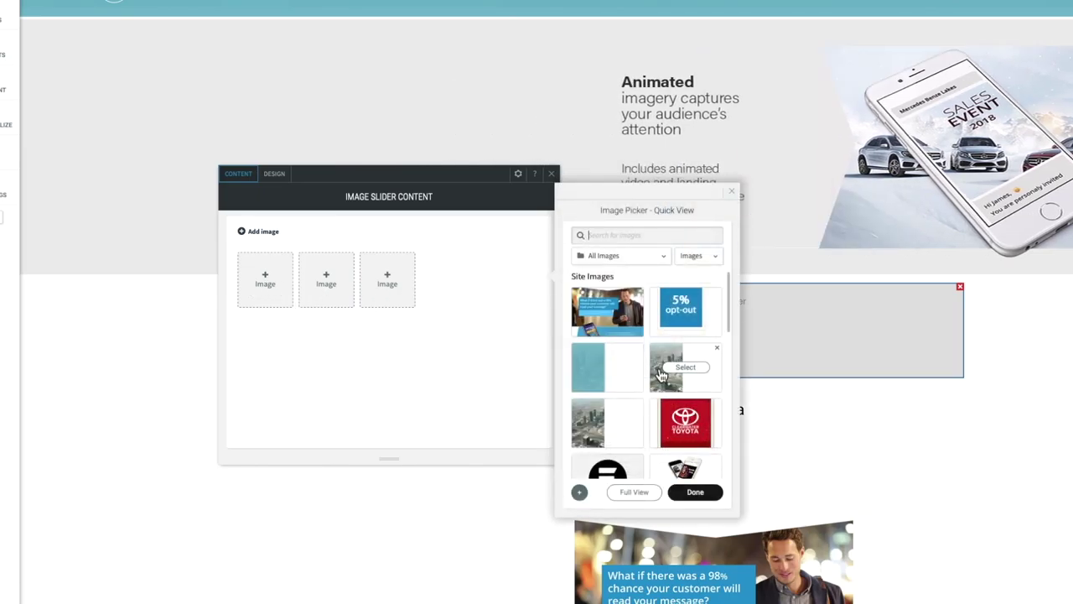
- Select the Enlight promo images in the Image Picker and add them to the slider
{"action": "scroll", "coordinate": [657, 373], "scroll_direction": "down", "scroll_amount": 5}
{"action": "scroll", "coordinate": [657, 374], "scroll_direction": "down", "scroll_amount": 1}
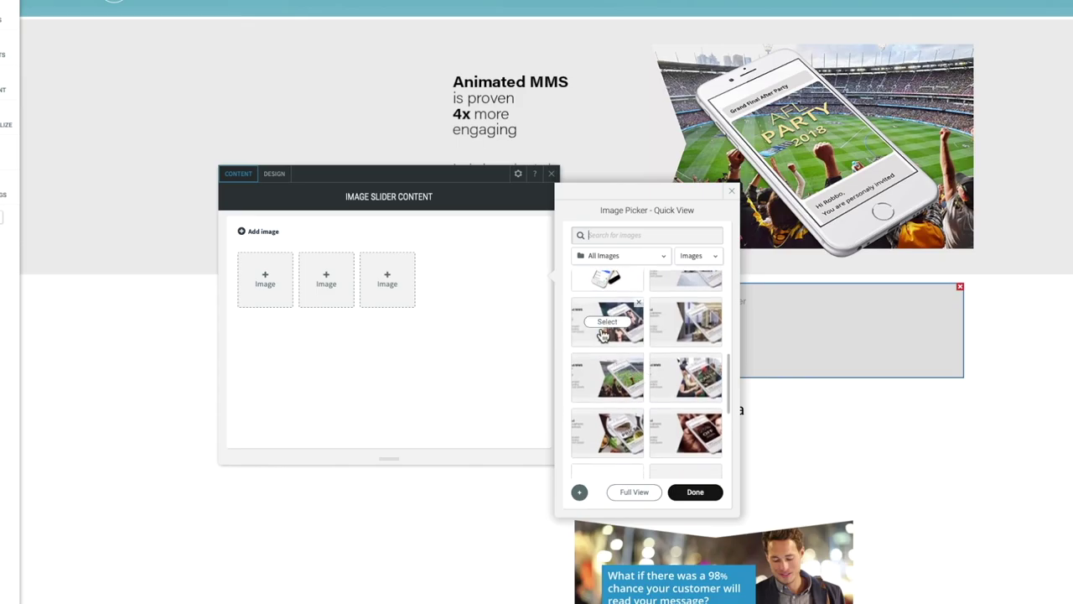
{"action": "left_click", "coordinate": [607, 321]}
{"action": "left_click", "coordinate": [685, 321]}
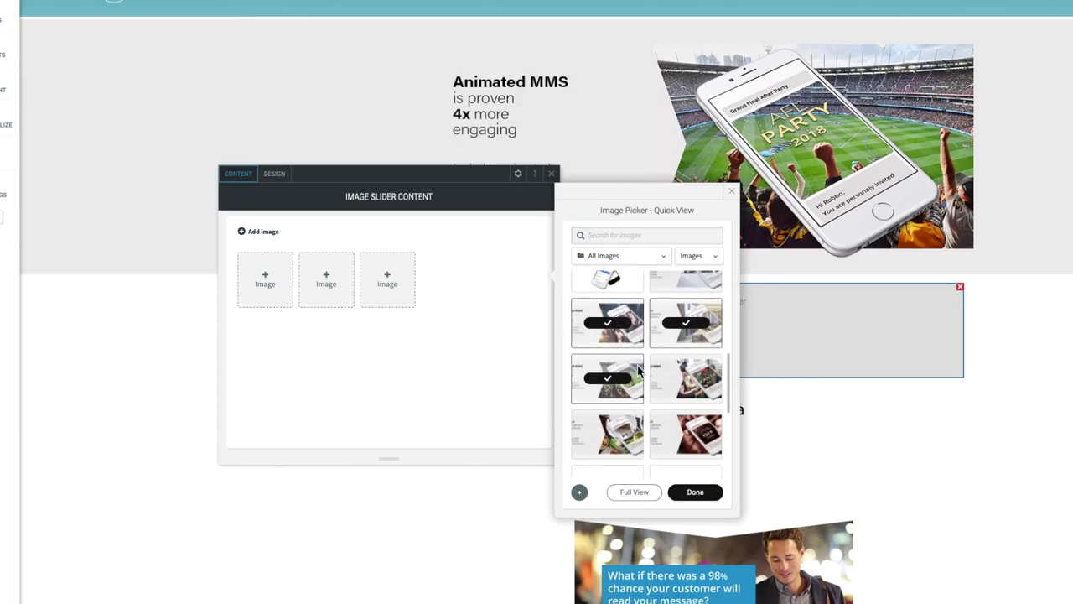
{"action": "left_click", "coordinate": [695, 492]}
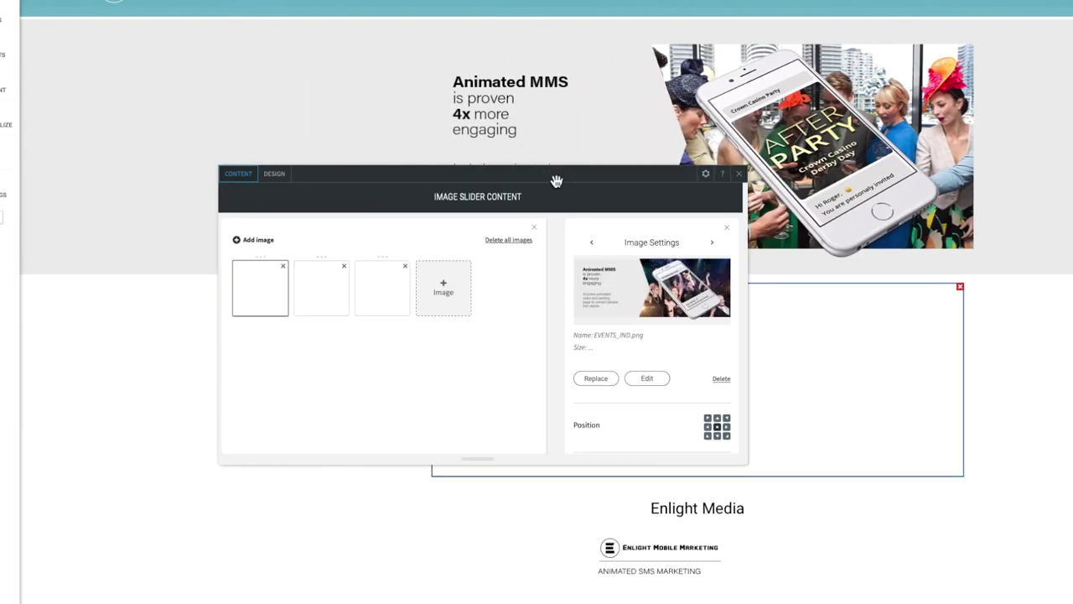
- Hide the first slide's title, caption and button
{"action": "left_click_drag", "start_coordinate": [464, 180], "coordinate": [295, 2]}
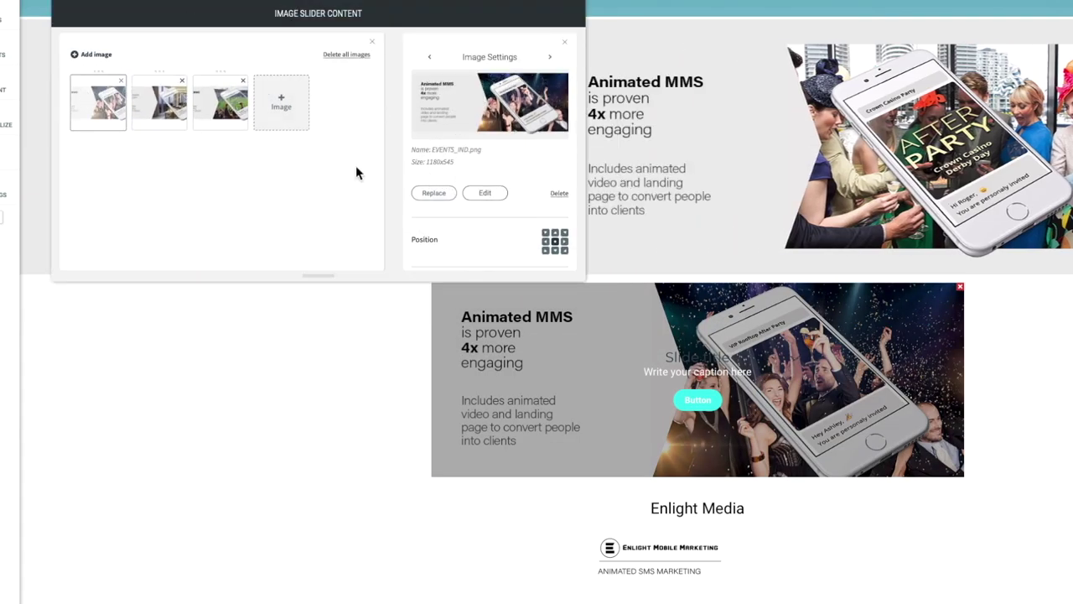
{"action": "scroll", "coordinate": [489, 168], "scroll_direction": "down", "scroll_amount": 1}
{"action": "scroll", "coordinate": [486, 168], "scroll_direction": "down", "scroll_amount": 5}
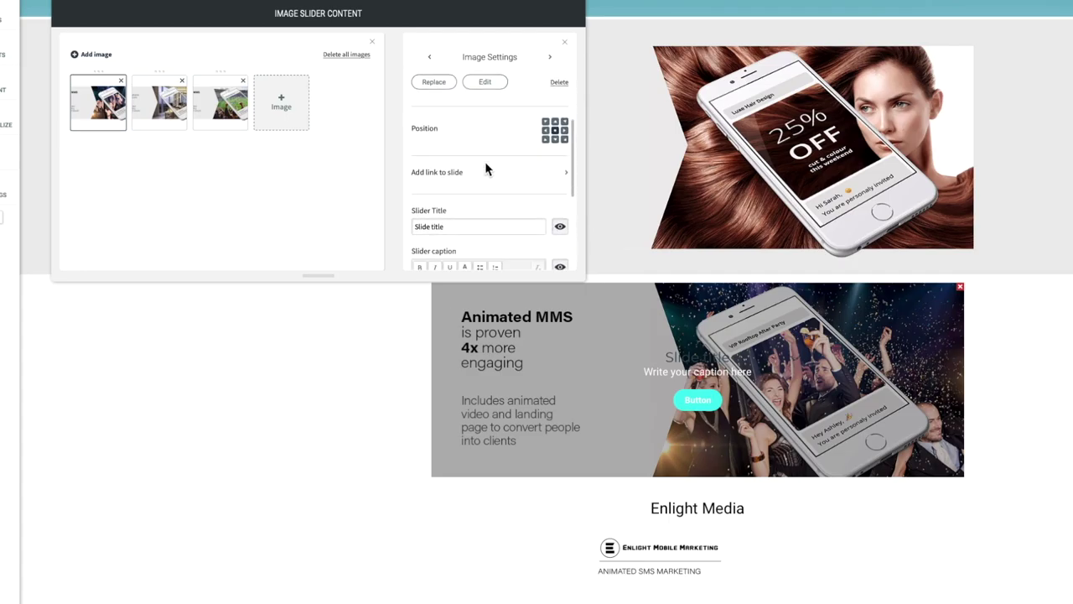
{"action": "left_click", "coordinate": [562, 159]}
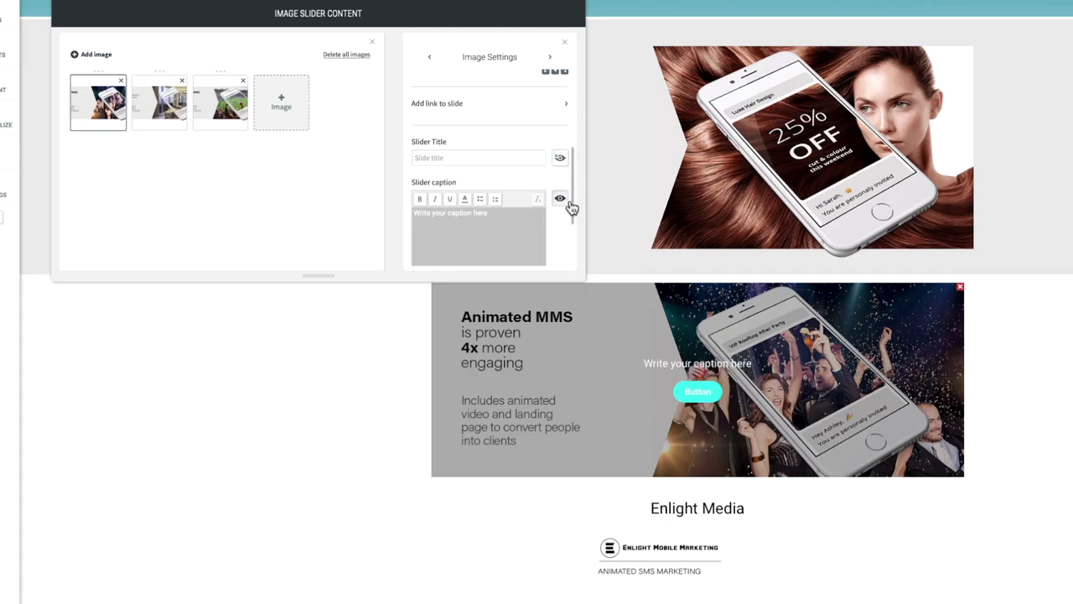
{"action": "left_click", "coordinate": [560, 199]}
{"action": "scroll", "coordinate": [537, 180], "scroll_direction": "down", "scroll_amount": 1}
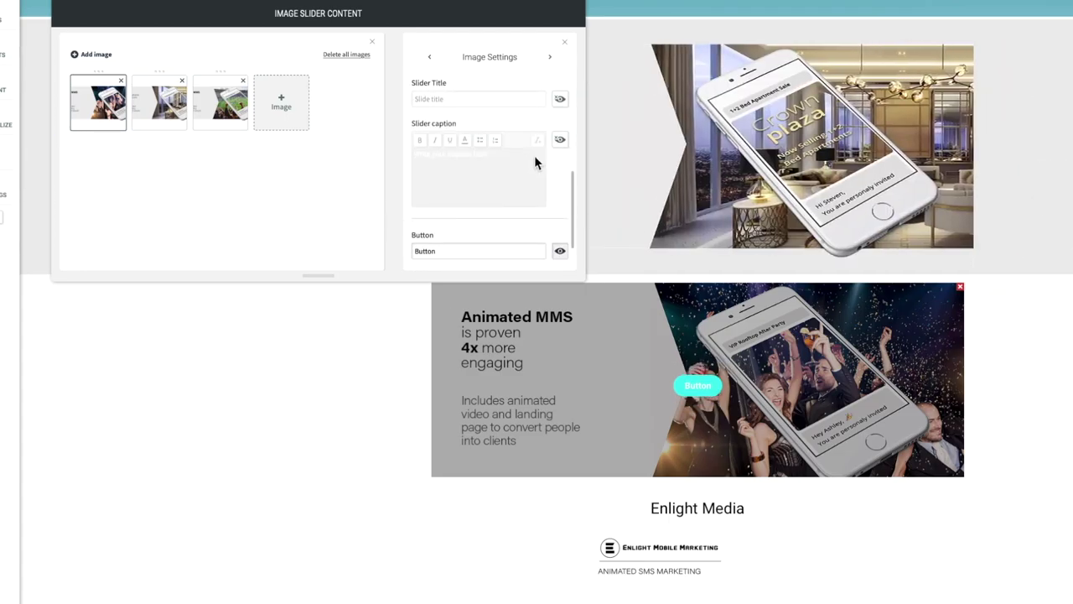
{"action": "scroll", "coordinate": [545, 184], "scroll_direction": "down", "scroll_amount": 1}
{"action": "left_click", "coordinate": [560, 204]}
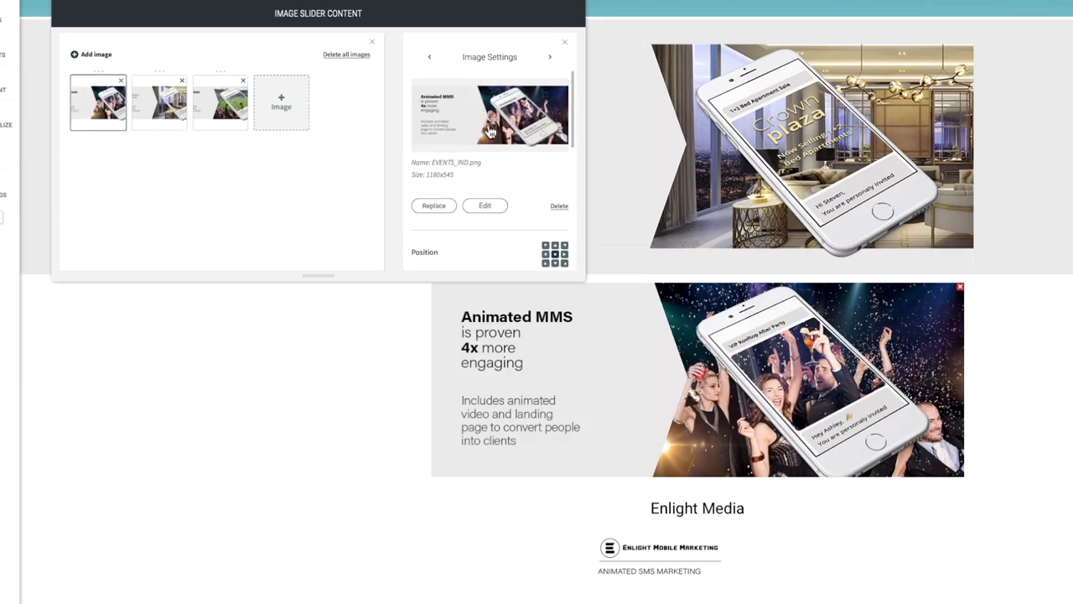
- Switch the slider's Design layout to the third, image-only option
{"action": "left_click", "coordinate": [550, 59]}
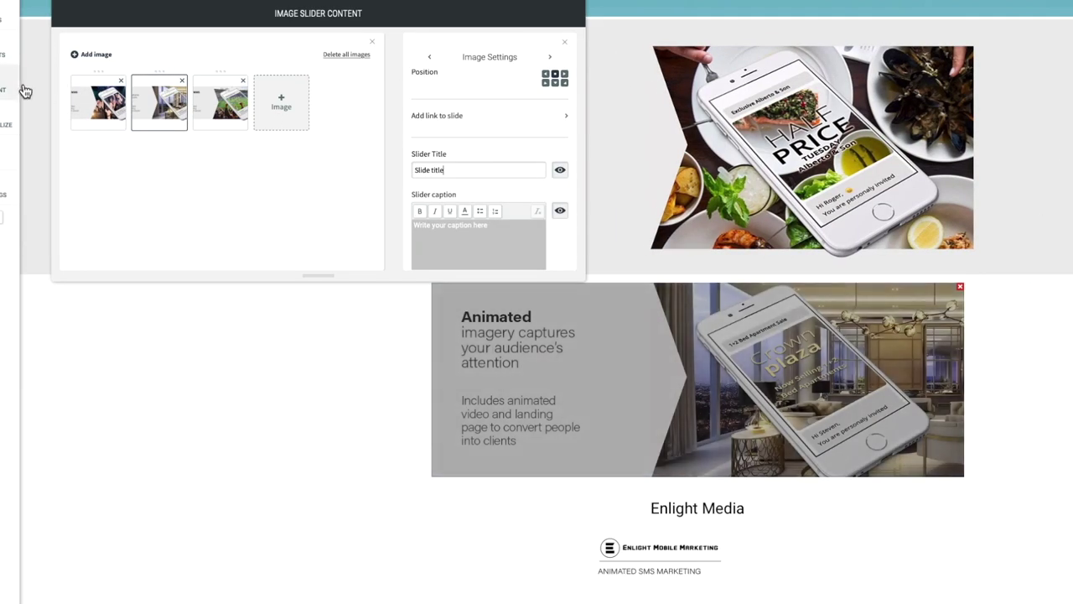
{"action": "left_click", "coordinate": [99, 105]}
{"action": "left_click", "coordinate": [109, 4]}
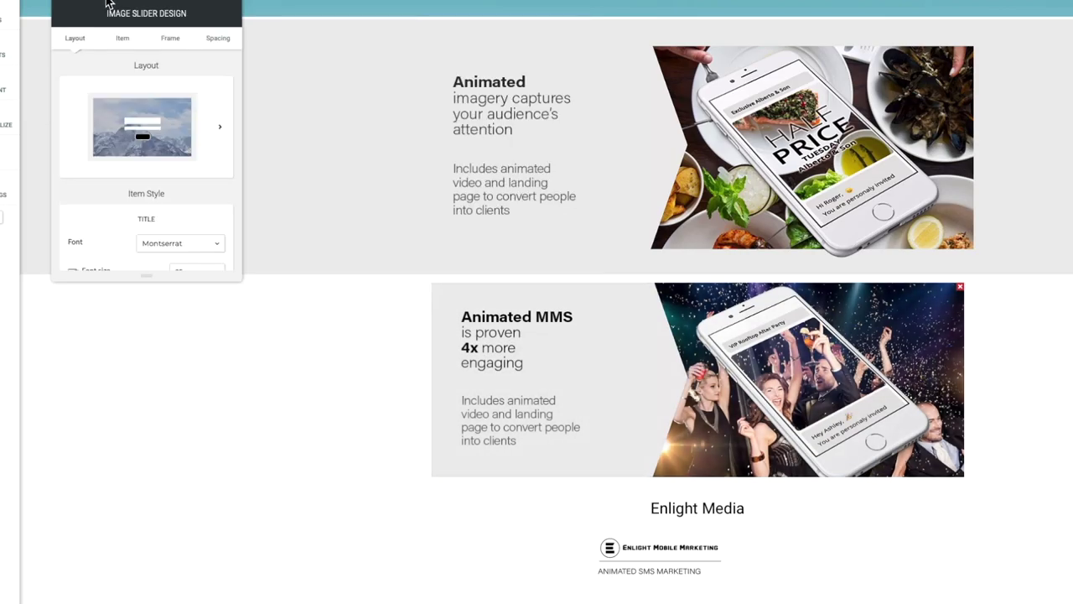
{"action": "scroll", "coordinate": [215, 109], "scroll_direction": "down", "scroll_amount": 1}
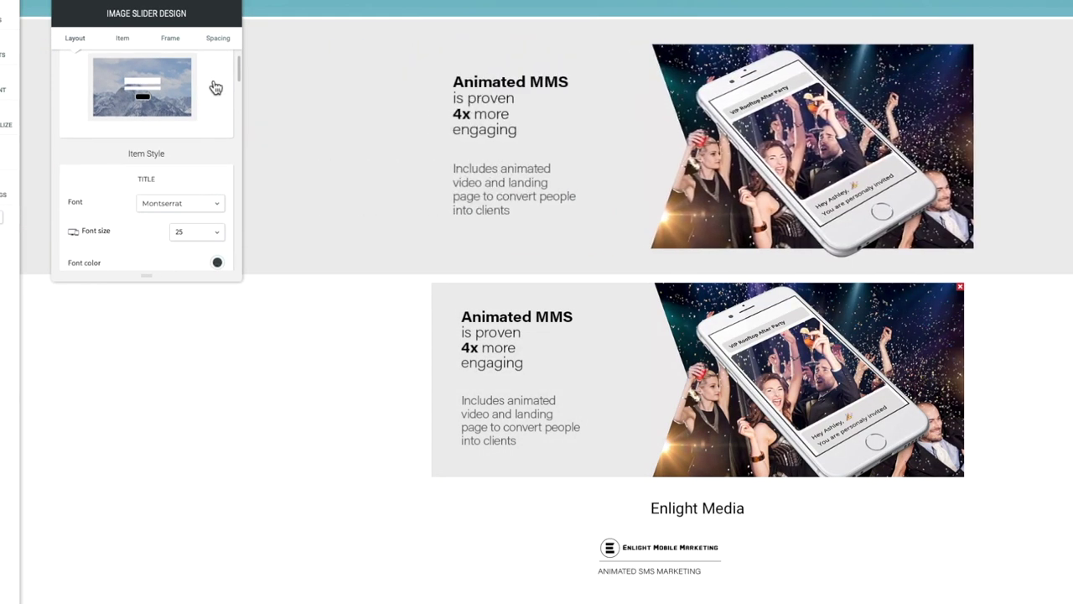
{"action": "left_click", "coordinate": [220, 92]}
{"action": "left_click", "coordinate": [343, 252]}
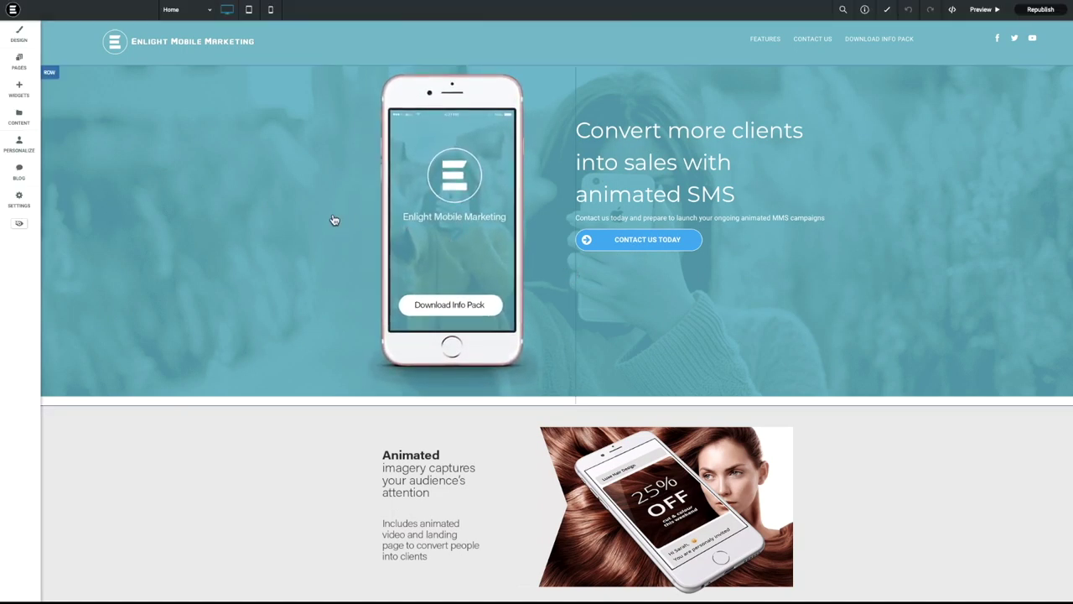
- Delete the leftover city-image slider row
{"action": "scroll", "coordinate": [346, 231], "scroll_direction": "down", "scroll_amount": 5}
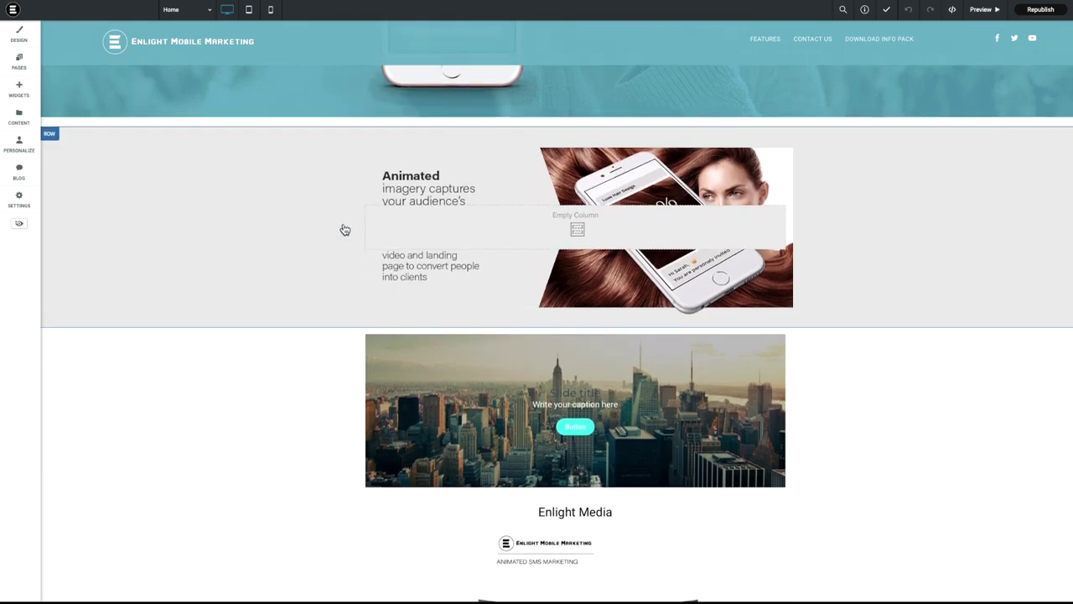
{"action": "scroll", "coordinate": [387, 241], "scroll_direction": "down", "scroll_amount": 2}
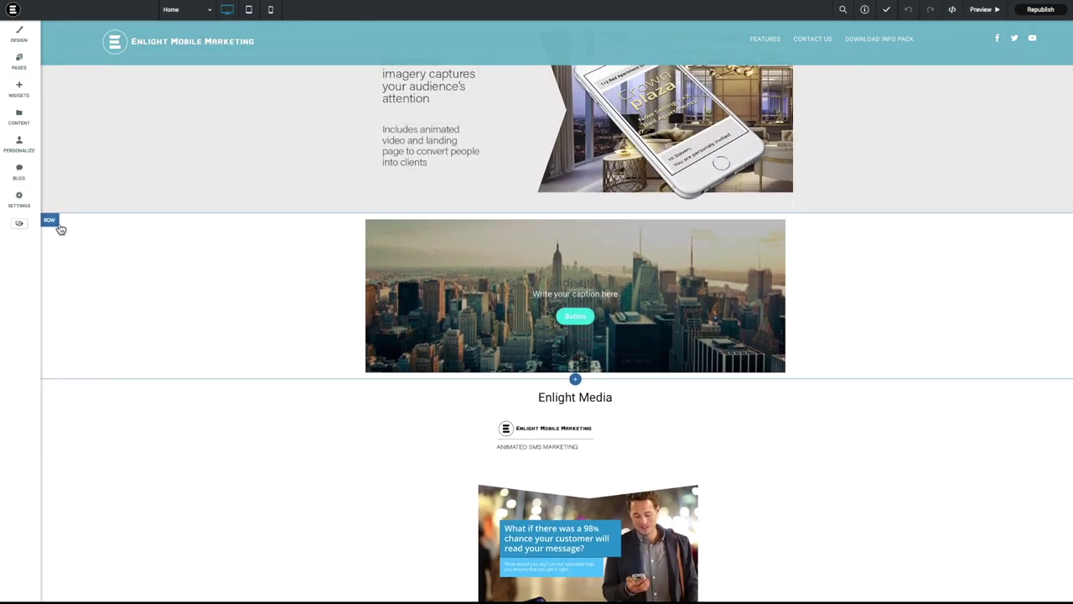
{"action": "left_click", "coordinate": [51, 221]}
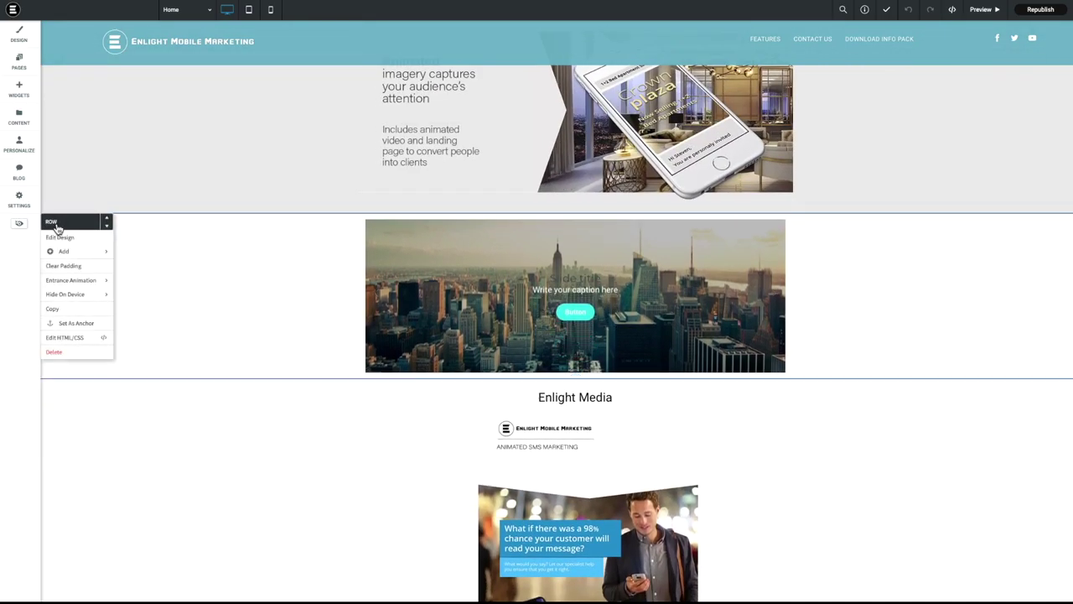
{"action": "left_click", "coordinate": [83, 352]}
- Drag a Photo Gallery widget into a new row above the Enlight Media heading
{"action": "left_click", "coordinate": [23, 94]}
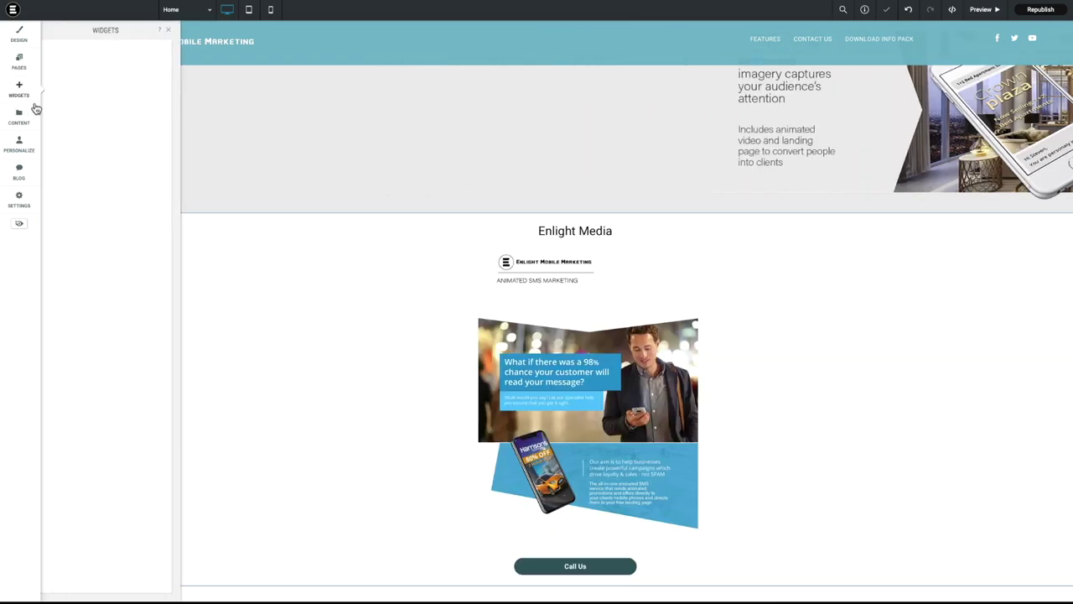
{"action": "scroll", "coordinate": [226, 269], "scroll_direction": "down", "scroll_amount": 2}
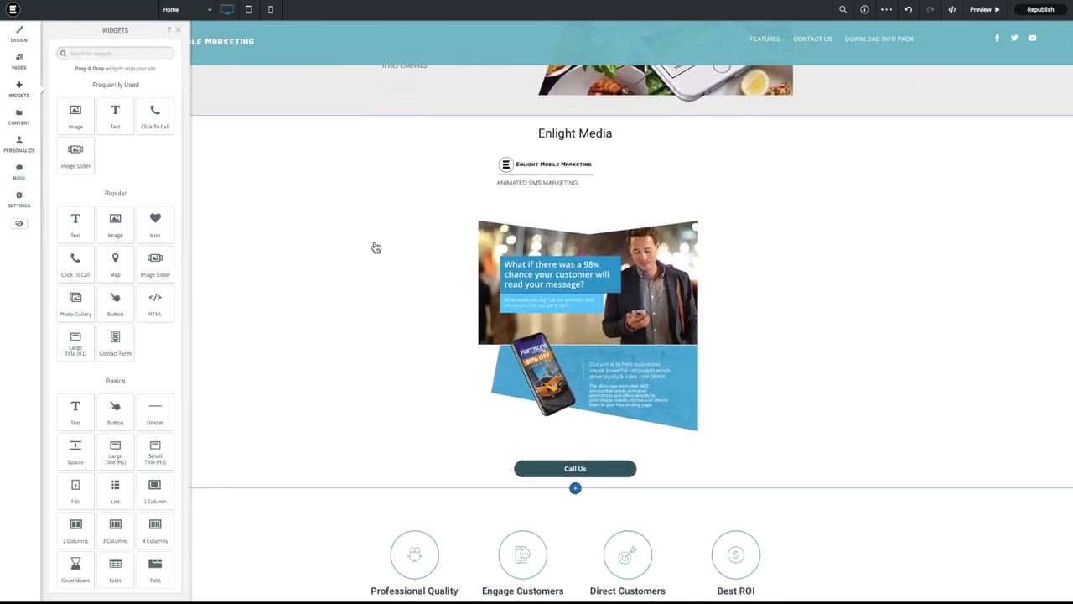
{"action": "scroll", "coordinate": [373, 246], "scroll_direction": "up", "scroll_amount": 10}
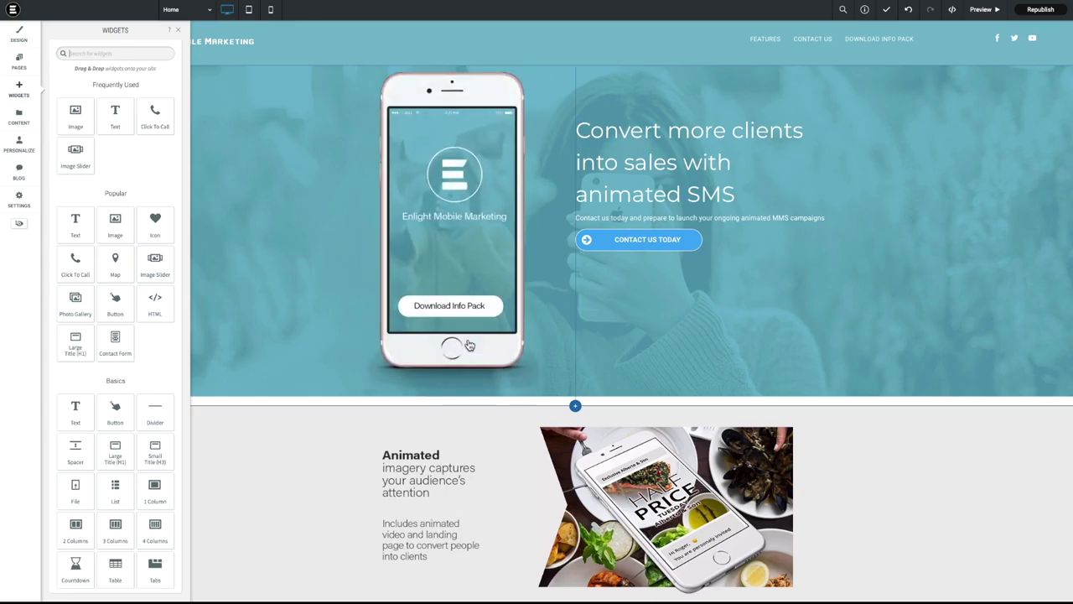
{"action": "scroll", "coordinate": [389, 251], "scroll_direction": "down", "scroll_amount": 3}
{"action": "scroll", "coordinate": [285, 285], "scroll_direction": "down", "scroll_amount": 2}
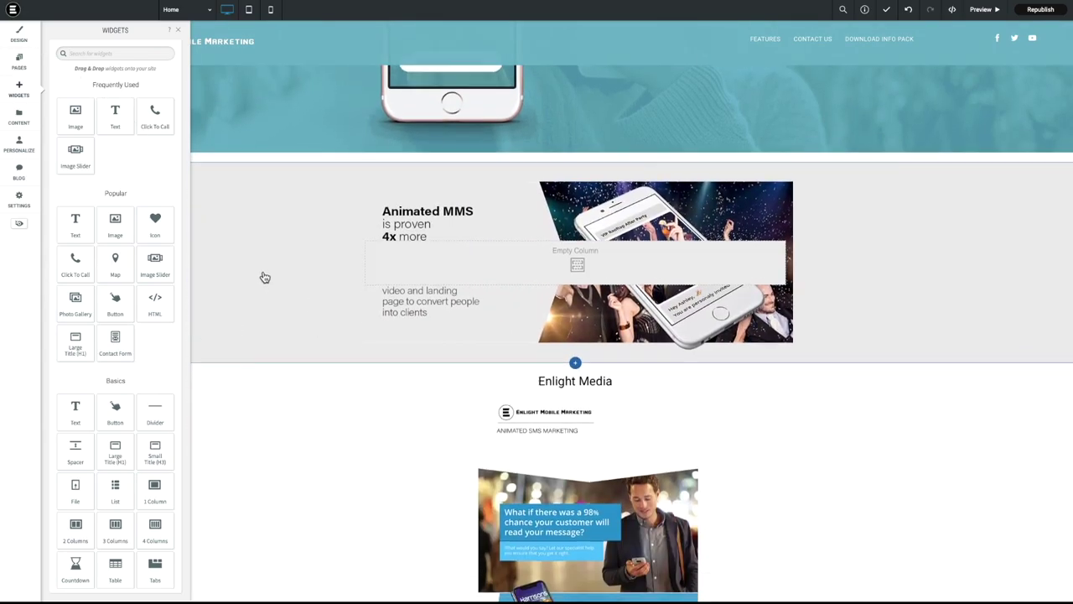
{"action": "scroll", "coordinate": [210, 355], "scroll_direction": "down", "scroll_amount": 1}
{"action": "left_click_drag", "start_coordinate": [75, 314], "coordinate": [622, 283]}
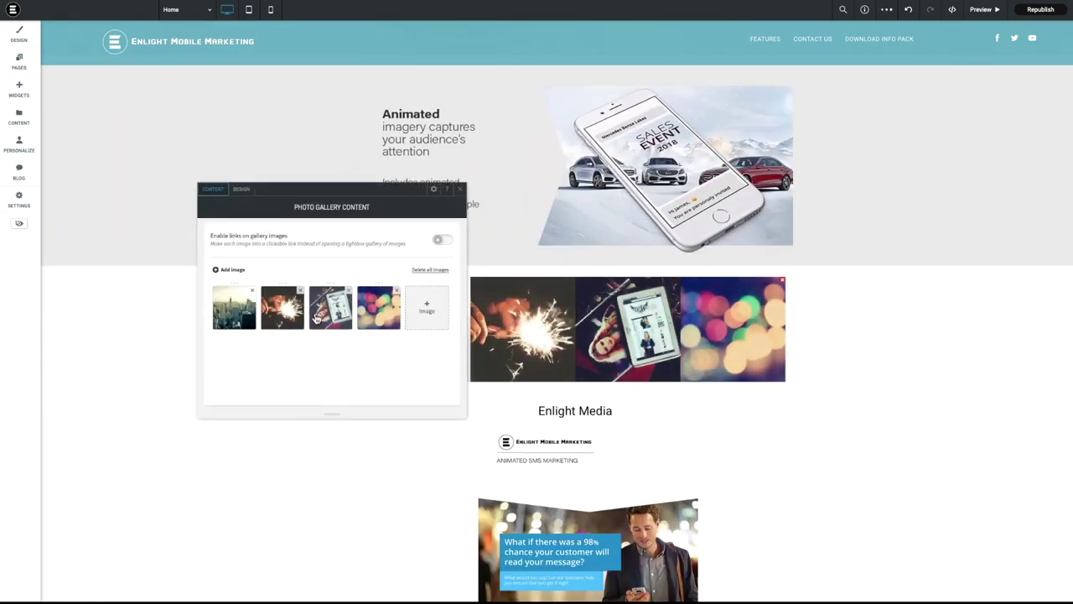
- Replace the gallery's bokeh photo with two Site Images, including InfoPack-3.jpg
{"action": "left_click", "coordinate": [398, 294]}
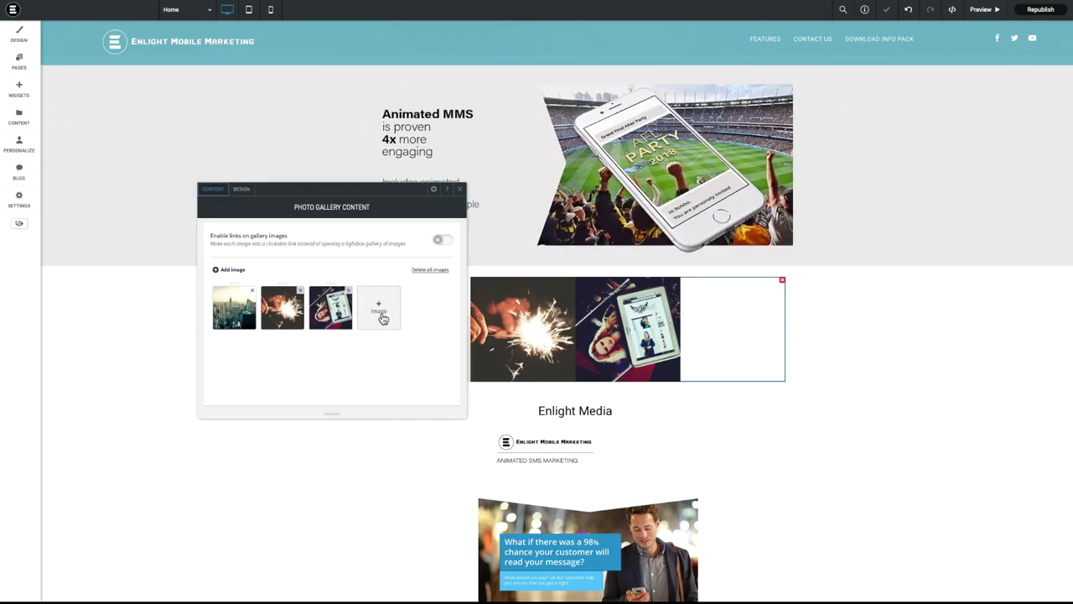
{"action": "left_click", "coordinate": [383, 318]}
{"action": "scroll", "coordinate": [520, 395], "scroll_direction": "down", "scroll_amount": 5}
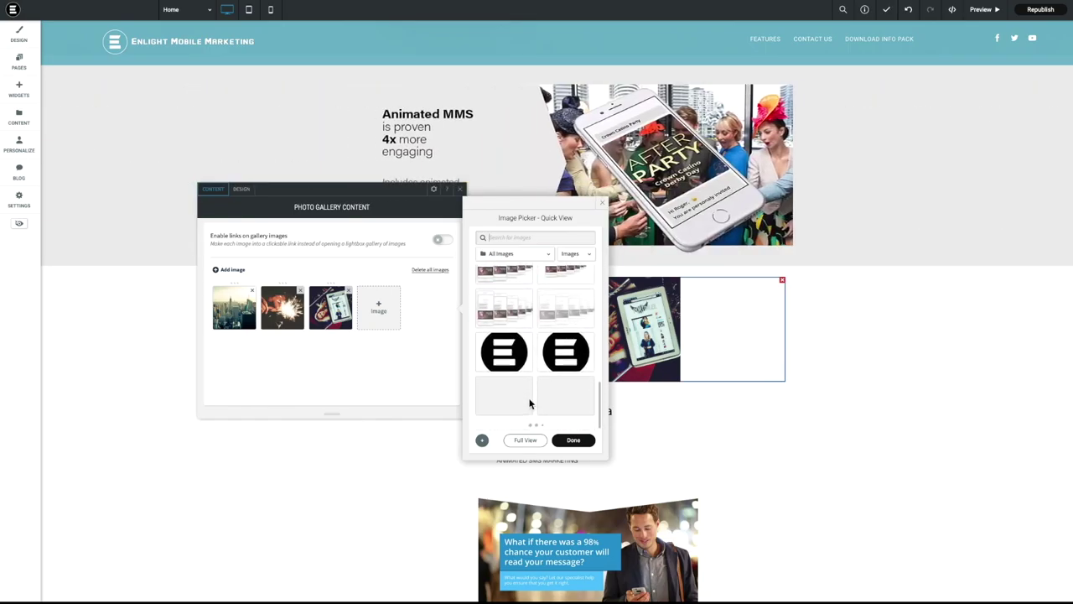
{"action": "scroll", "coordinate": [527, 394], "scroll_direction": "down", "scroll_amount": 3}
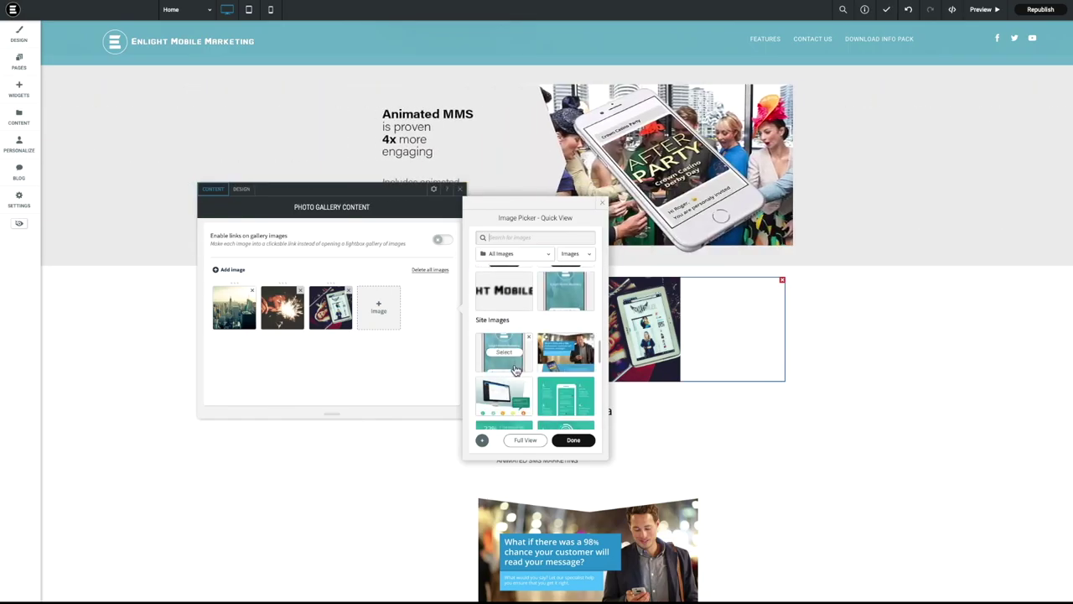
{"action": "scroll", "coordinate": [516, 404], "scroll_direction": "down", "scroll_amount": 1}
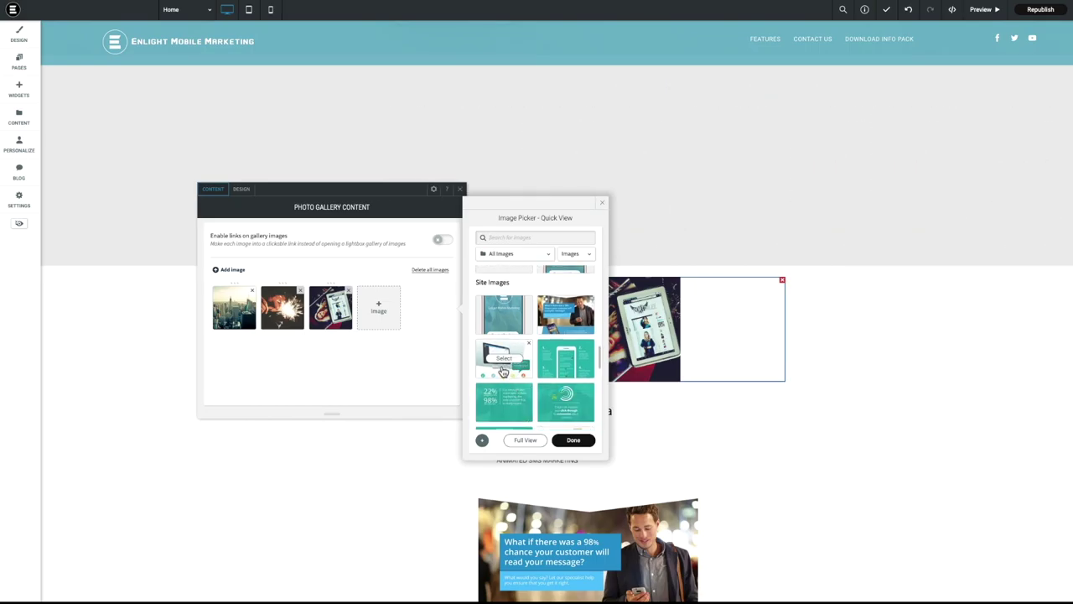
{"action": "left_click", "coordinate": [507, 372]}
{"action": "left_click", "coordinate": [586, 448]}
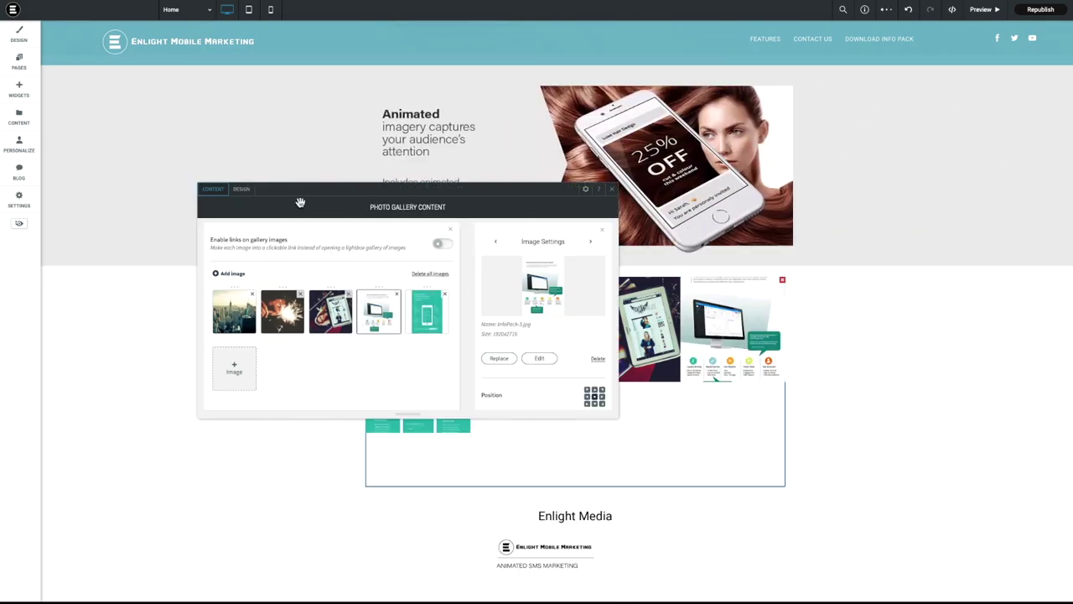
{"action": "left_click", "coordinate": [242, 190]}
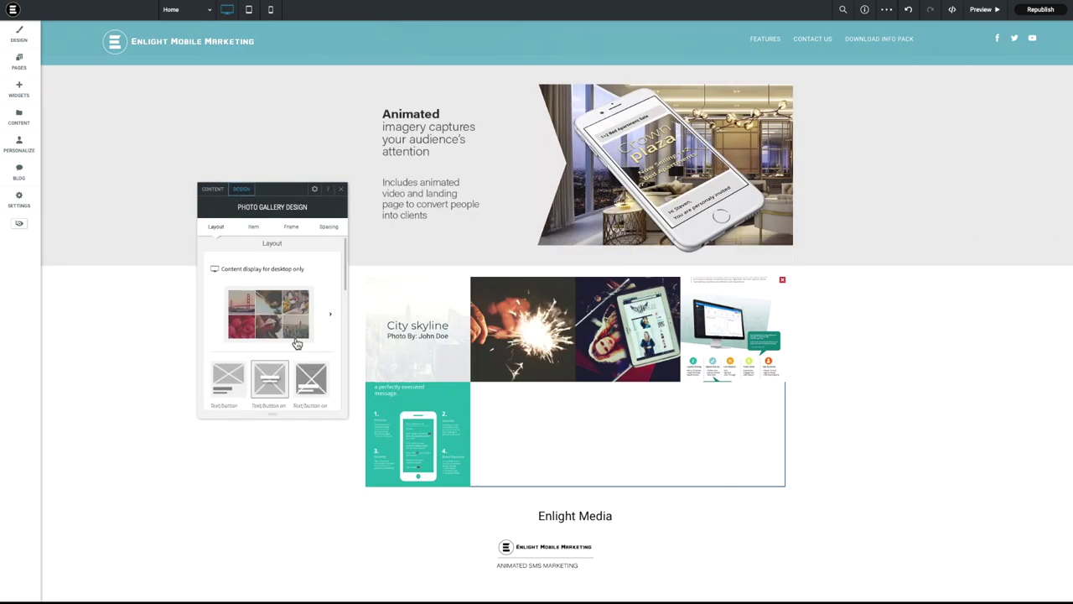
- Close the gallery settings and delete the gallery row so the slider precedes Enlight Media
{"action": "scroll", "coordinate": [295, 339], "scroll_direction": "down", "scroll_amount": 1}
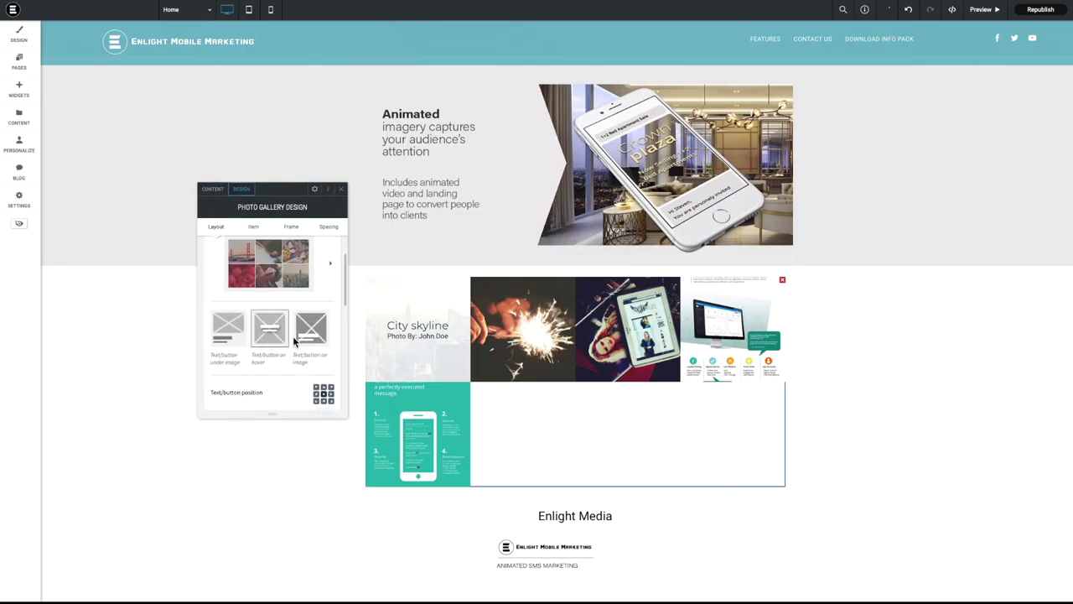
{"action": "left_click", "coordinate": [343, 192]}
{"action": "left_click", "coordinate": [429, 328]}
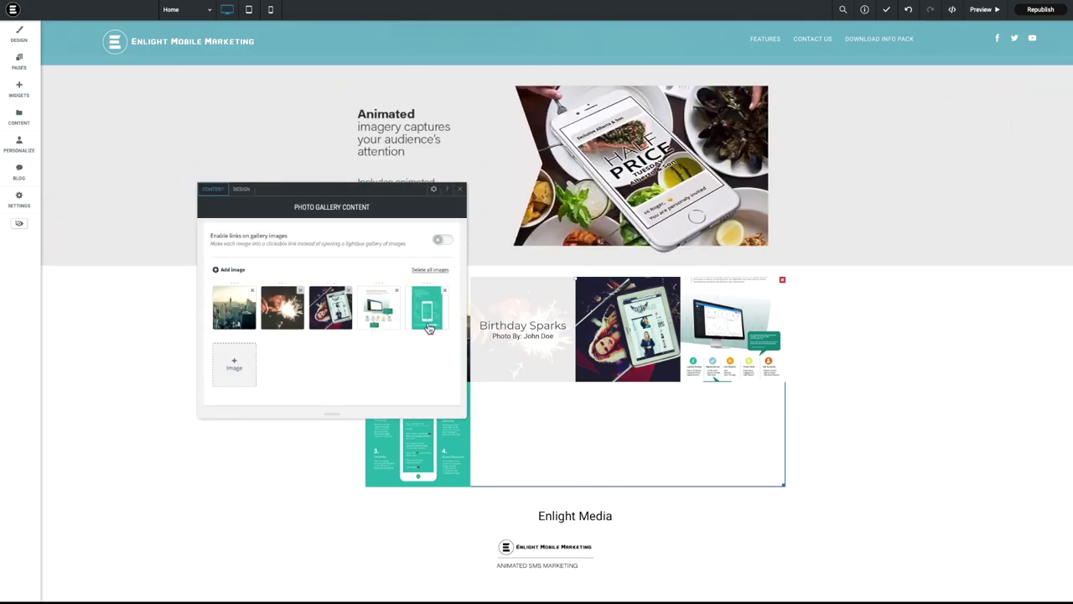
{"action": "left_click", "coordinate": [460, 189]}
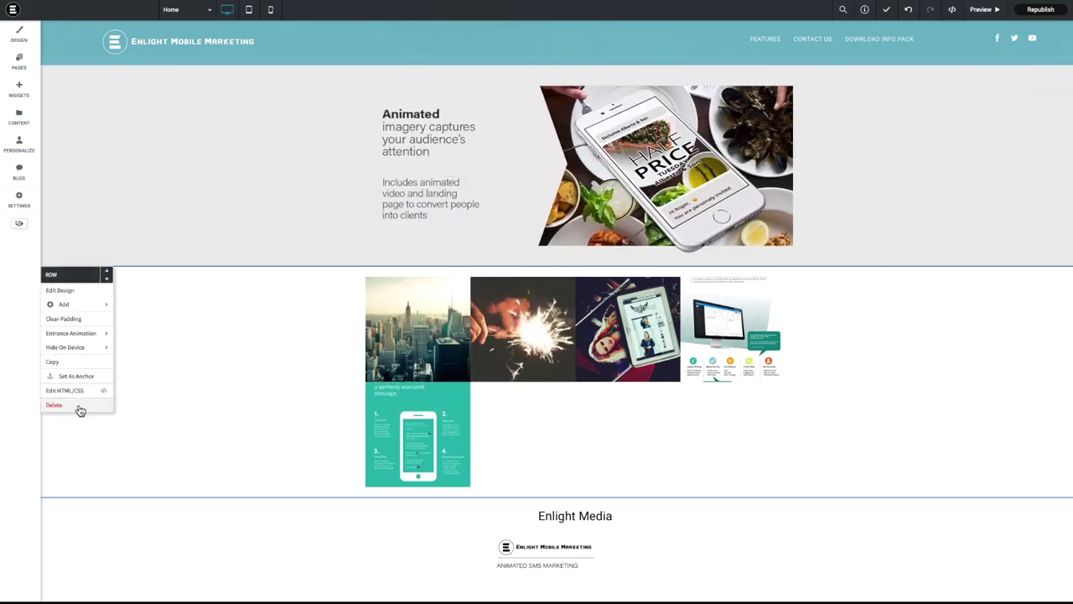
{"action": "left_click", "coordinate": [54, 405]}
{"action": "left_click", "coordinate": [20, 87]}
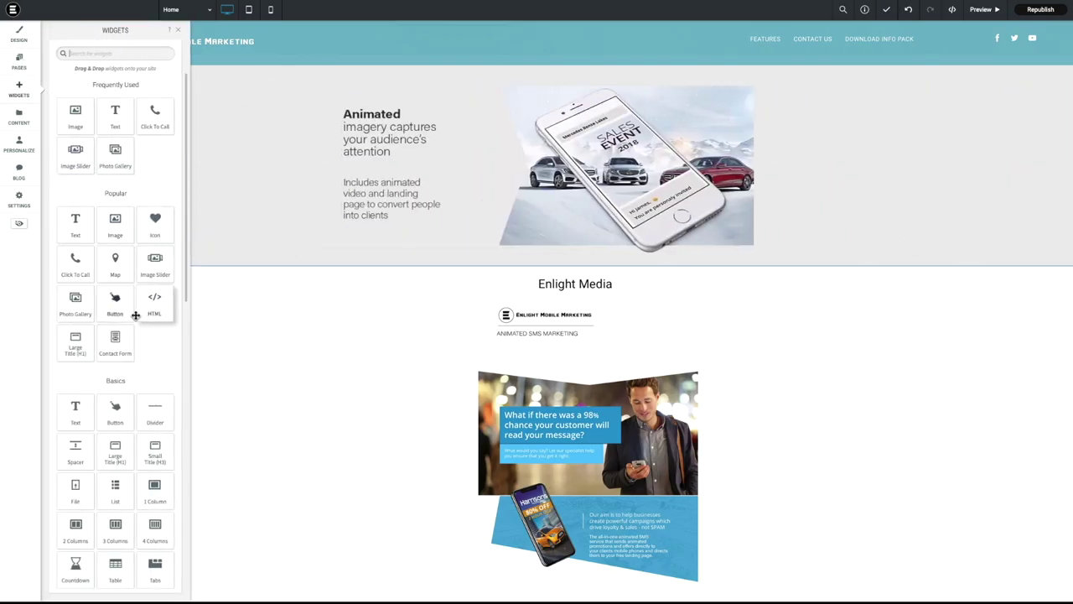
{"action": "scroll", "coordinate": [151, 335], "scroll_direction": "down", "scroll_amount": 2}
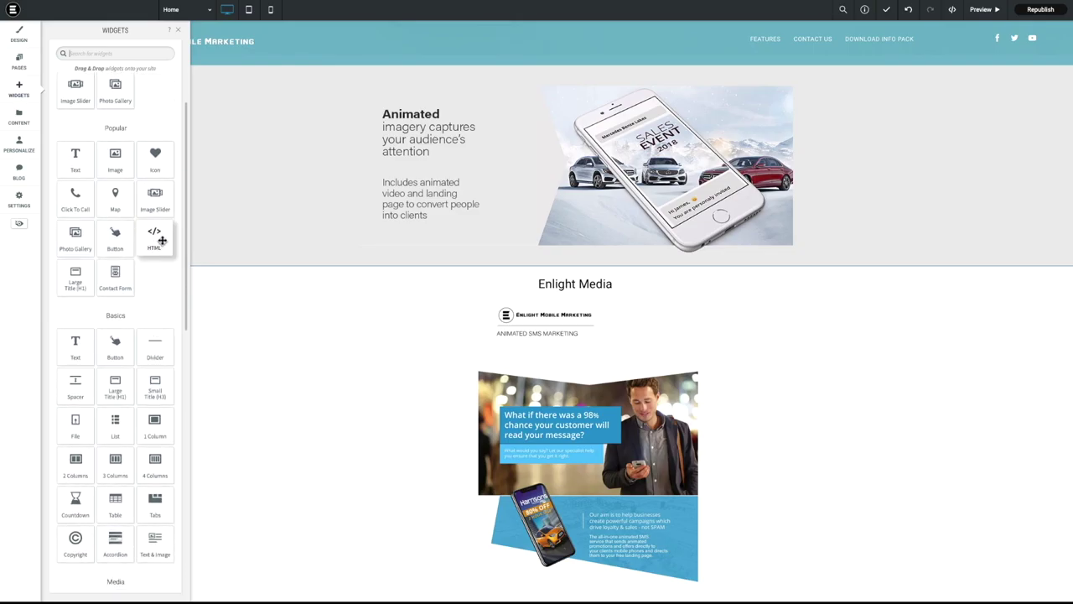
{"action": "scroll", "coordinate": [155, 243], "scroll_direction": "down", "scroll_amount": 3}
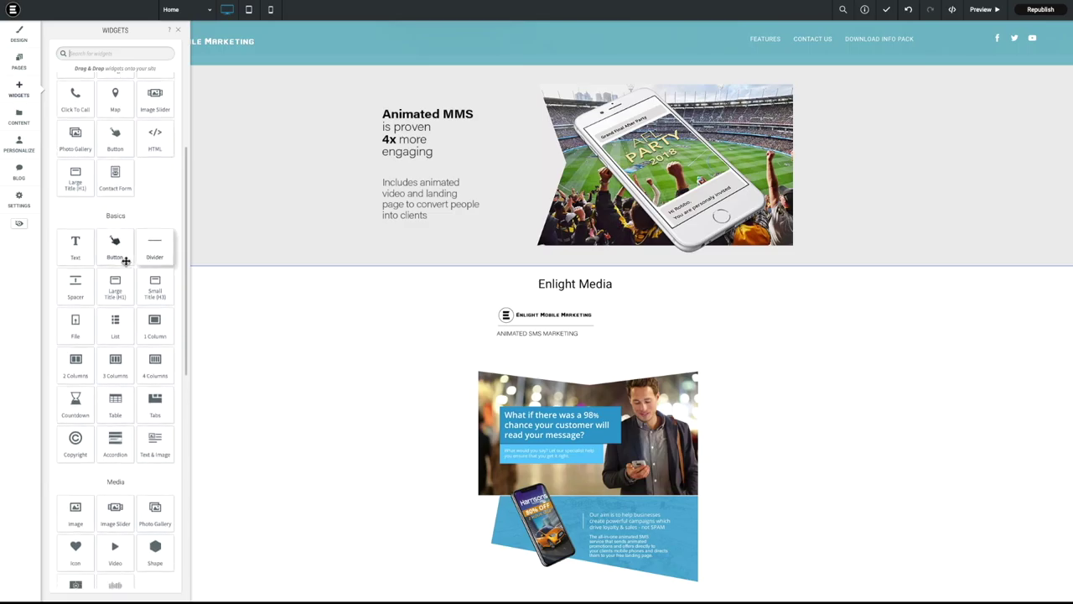
{"action": "scroll", "coordinate": [126, 261], "scroll_direction": "down", "scroll_amount": 1}
{"action": "scroll", "coordinate": [115, 250], "scroll_direction": "down", "scroll_amount": 6}
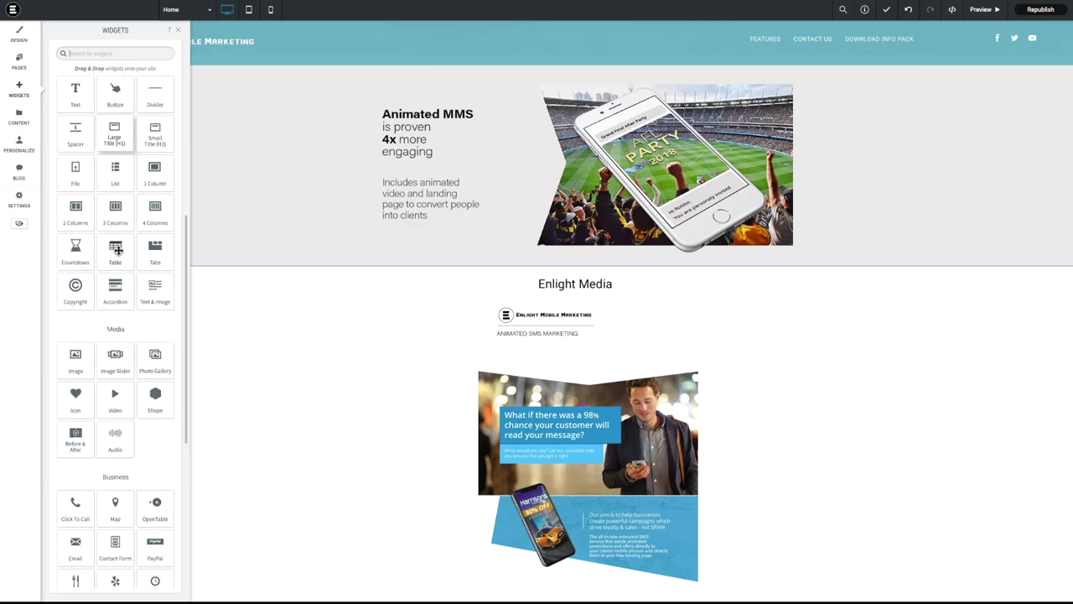
{"action": "left_click_drag", "start_coordinate": [113, 288], "coordinate": [564, 274]}
{"action": "left_click_drag", "start_coordinate": [657, 289], "coordinate": [656, 290]}
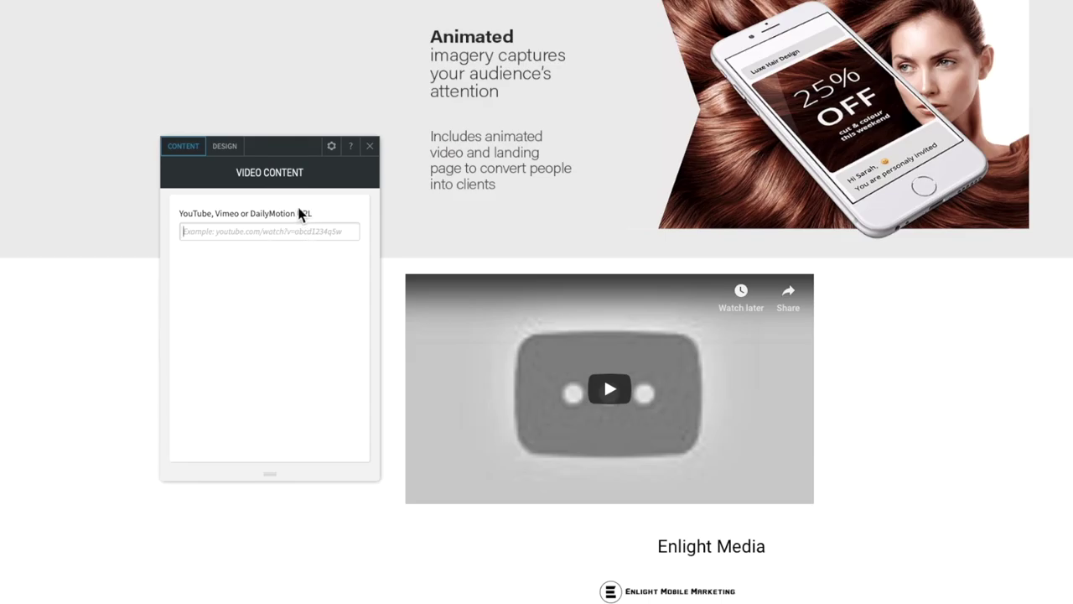
- Paste the ENLIGHINTRO YouTube link into the video widget and widen it to 960px
{"action": "type", "text": "https://youtu.be/fyvVlcFGHog"}
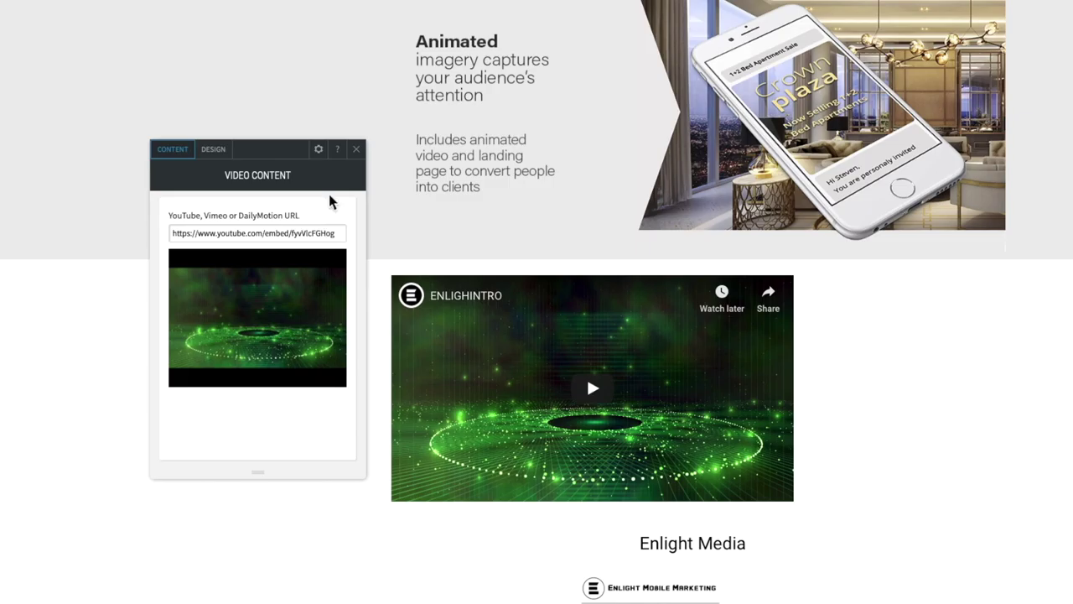
{"action": "left_click", "coordinate": [220, 150]}
{"action": "left_click_drag", "start_coordinate": [295, 348], "coordinate": [360, 344]}
{"action": "left_click", "coordinate": [358, 150]}
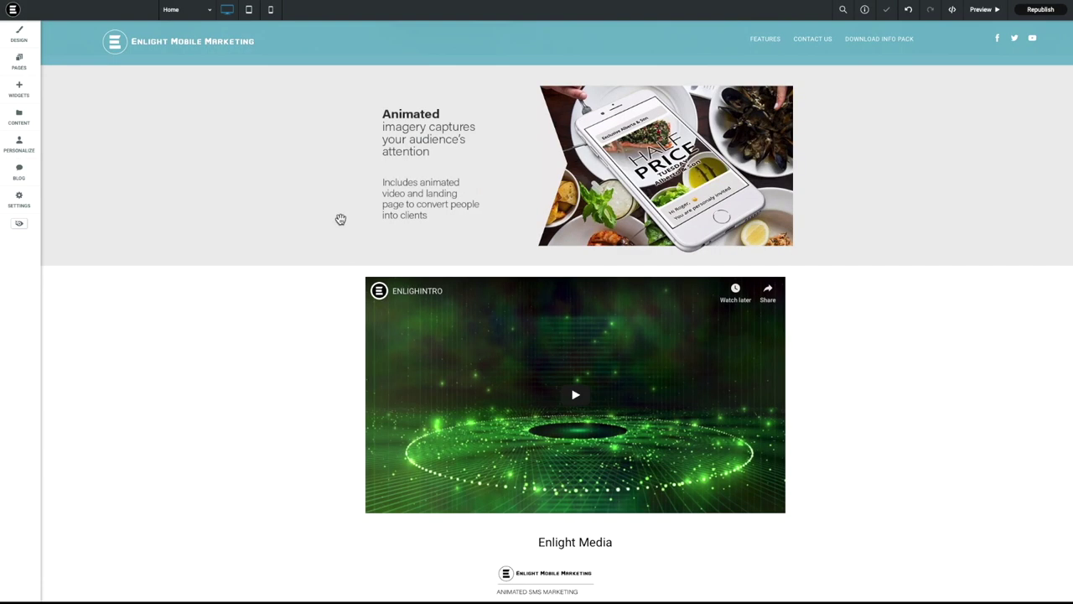
- Delete the embedded YouTube video and drag the empty row much taller
{"action": "scroll", "coordinate": [269, 335], "scroll_direction": "up", "scroll_amount": 3}
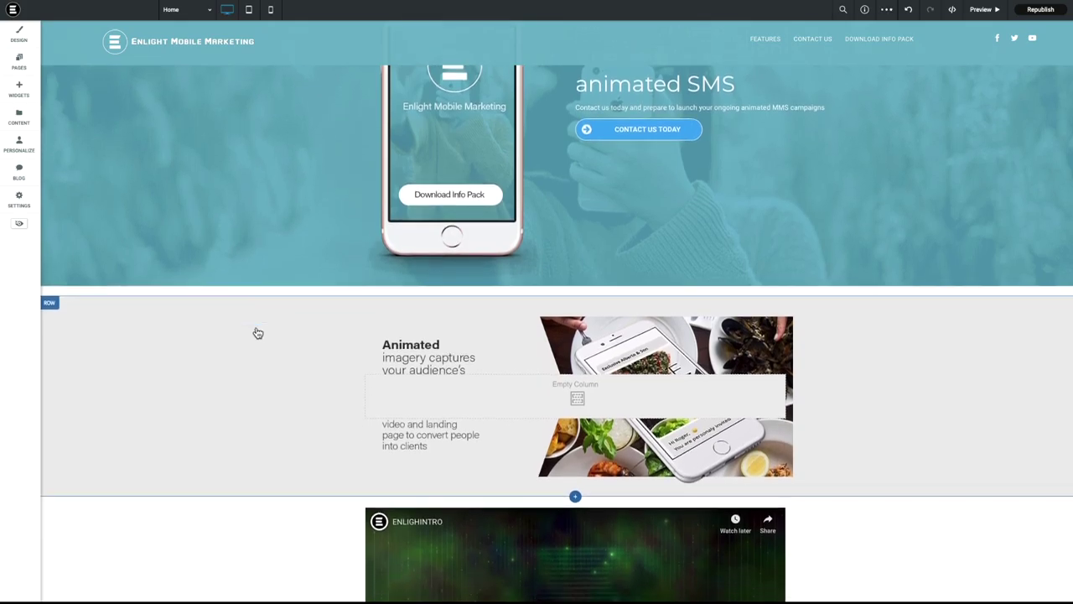
{"action": "scroll", "coordinate": [258, 332], "scroll_direction": "down", "scroll_amount": 5}
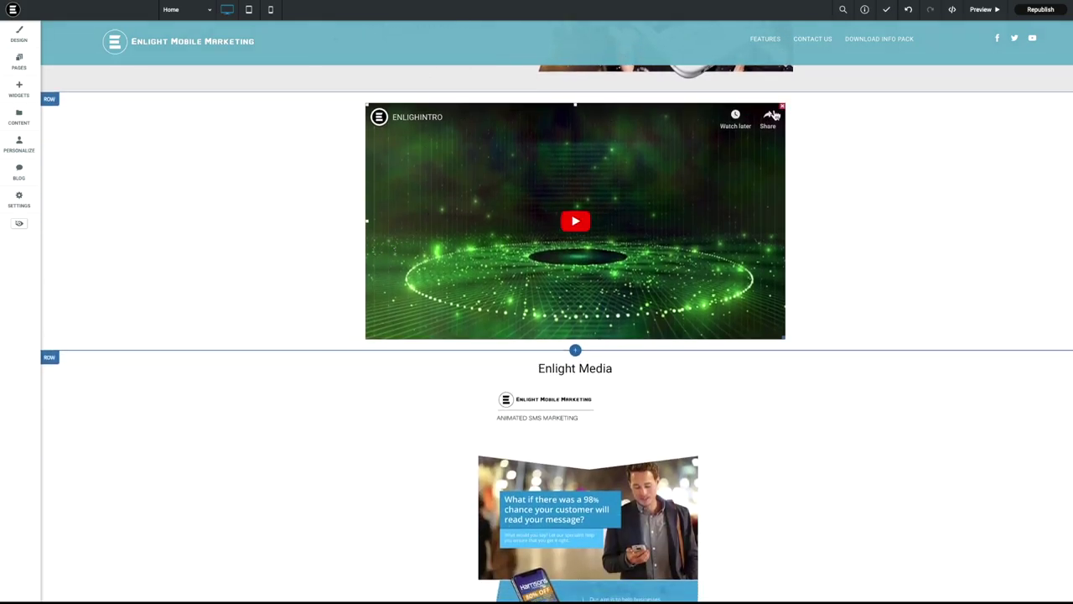
{"action": "left_click", "coordinate": [783, 109]}
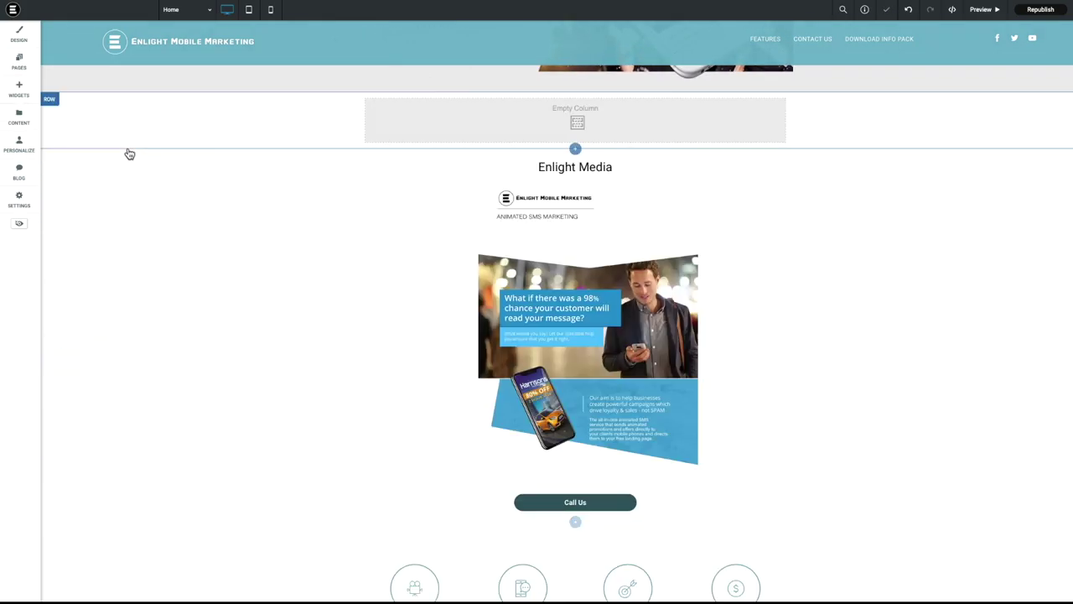
{"action": "left_click_drag", "start_coordinate": [127, 151], "coordinate": [96, 462]}
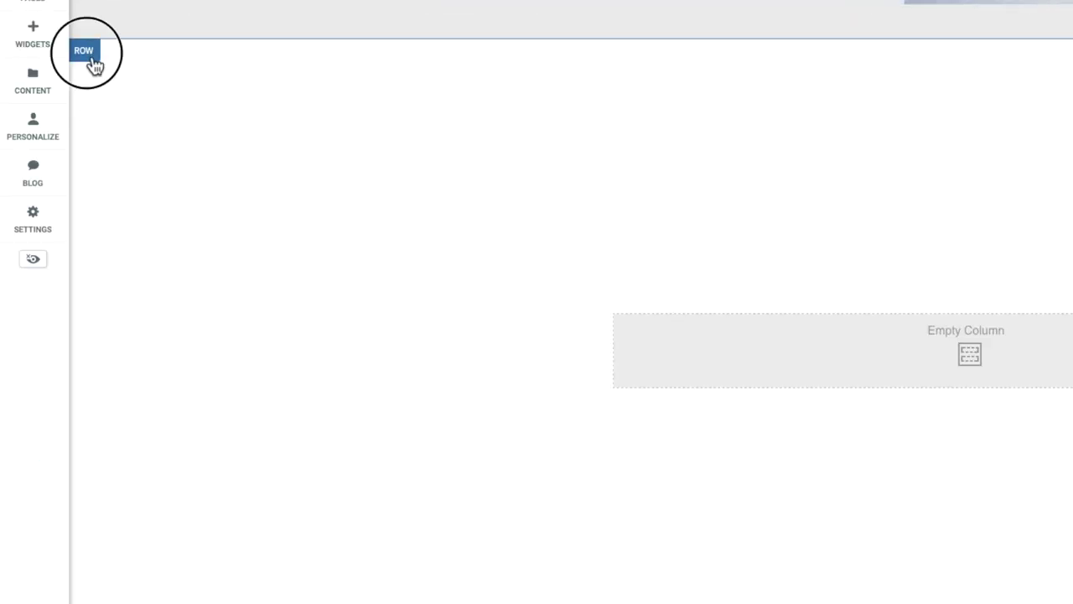
- Set the row's Style background to the intro YouTube video by pasting its link
{"action": "left_click", "coordinate": [87, 52]}
{"action": "left_click", "coordinate": [118, 87]}
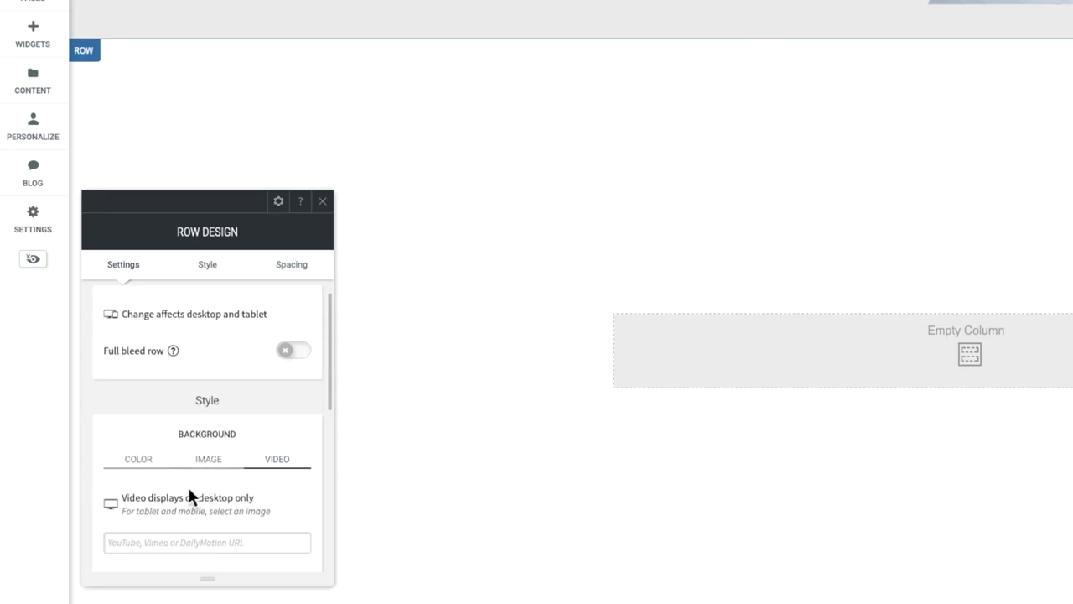
{"action": "scroll", "coordinate": [151, 452], "scroll_direction": "down", "scroll_amount": 2}
{"action": "right_click", "coordinate": [130, 419]}
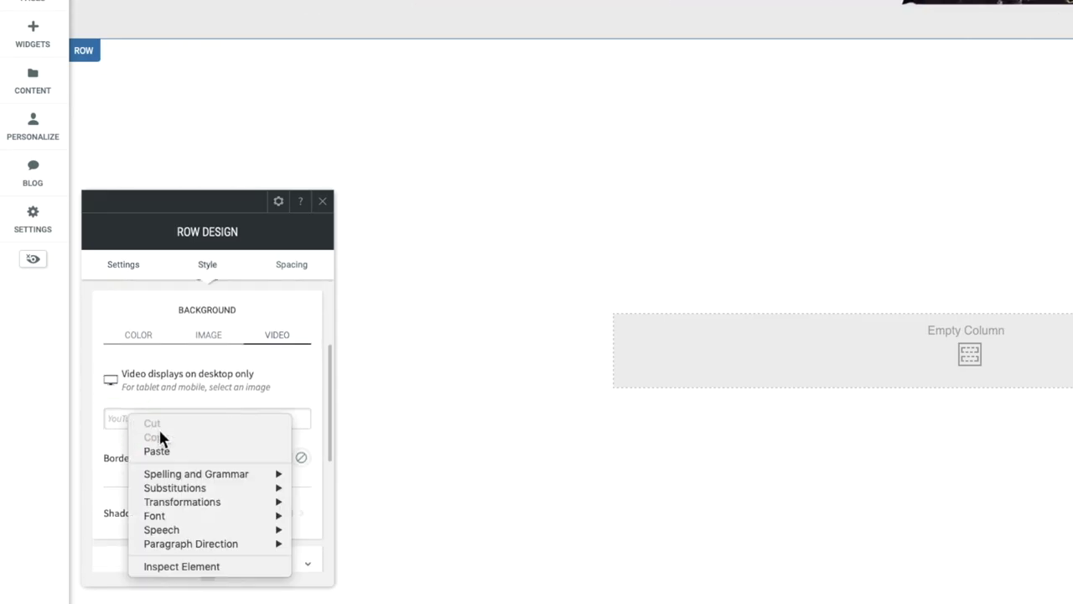
{"action": "left_click", "coordinate": [203, 453]}
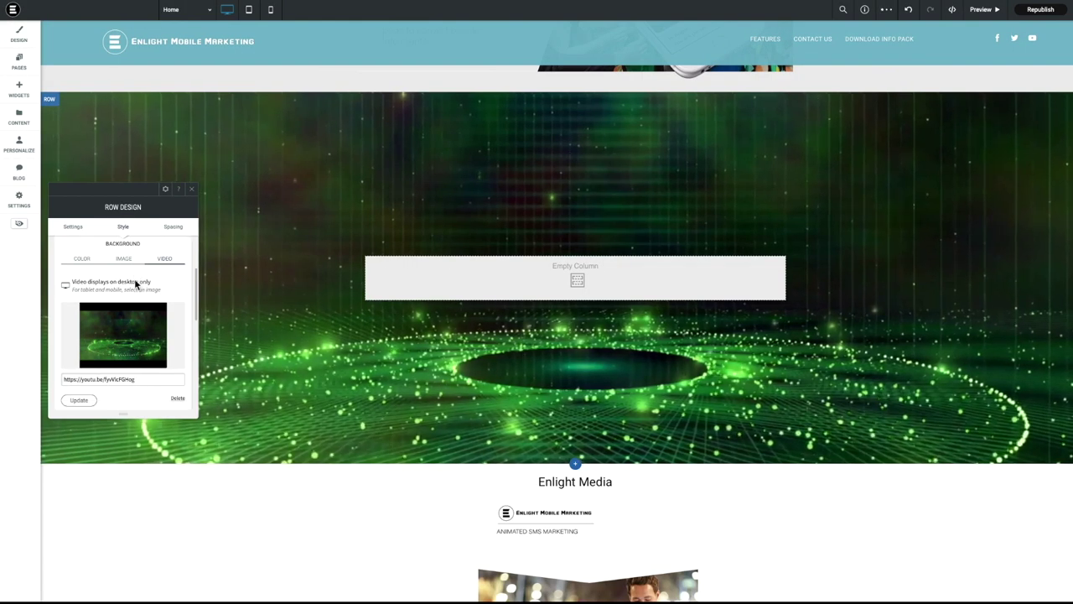
{"action": "left_click", "coordinate": [322, 201]}
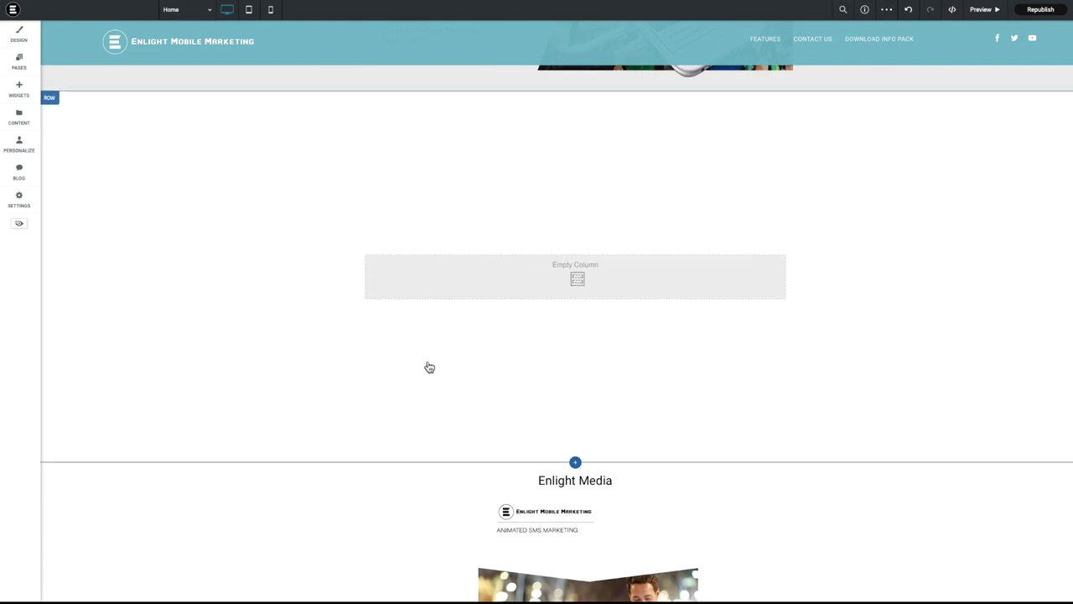
{"action": "scroll", "coordinate": [426, 366], "scroll_direction": "up", "scroll_amount": 3}
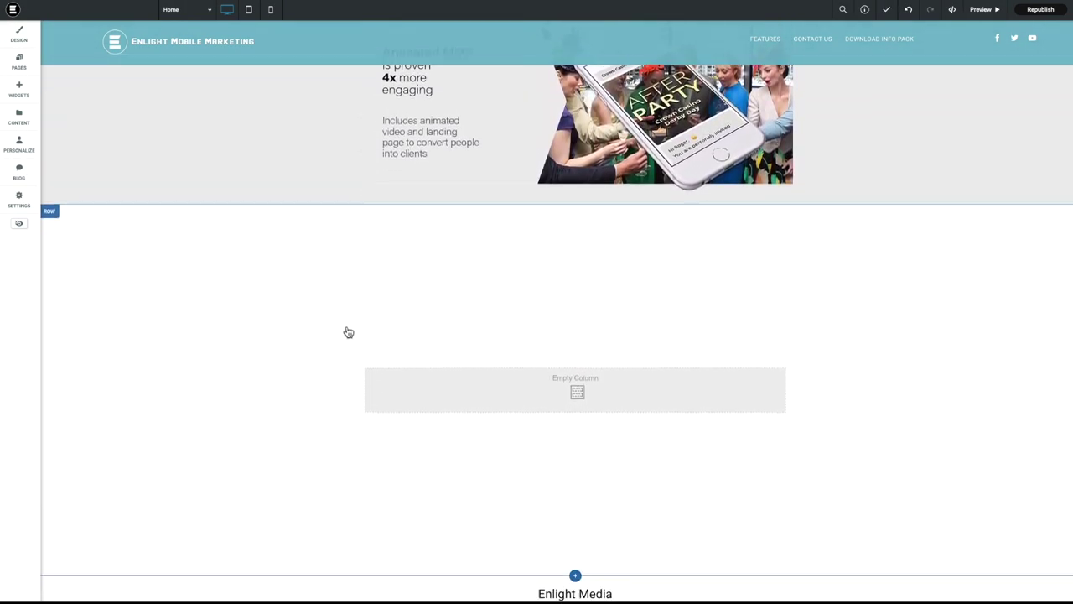
{"action": "scroll", "coordinate": [343, 332], "scroll_direction": "down", "scroll_amount": 3}
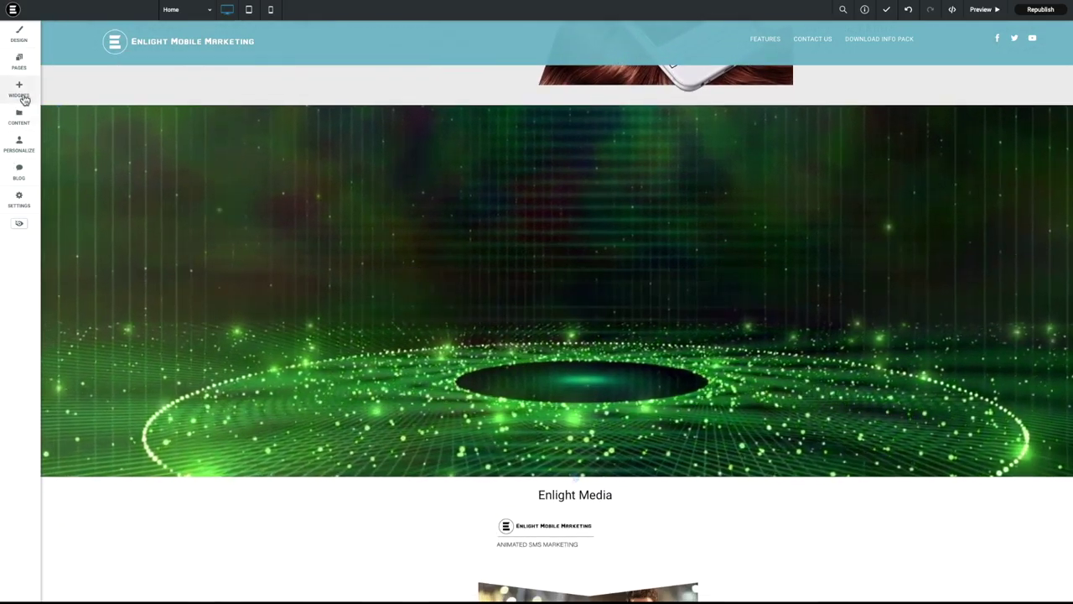
- Add an image widget with the ENLIGHT-MOBILE.jpg flyer into the video-background row
{"action": "left_click", "coordinate": [19, 91]}
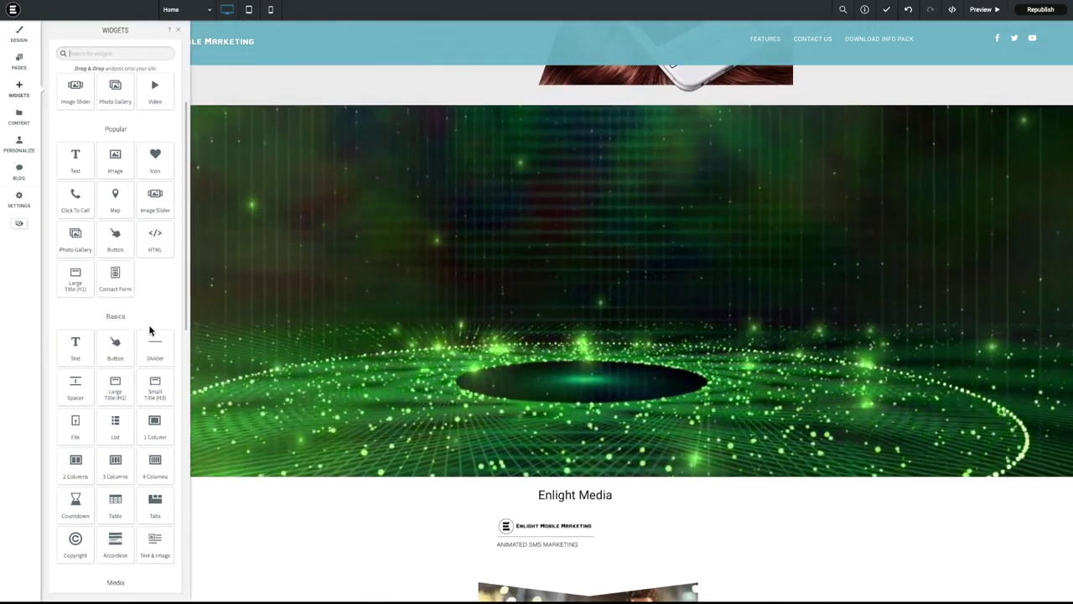
{"action": "scroll", "coordinate": [147, 327], "scroll_direction": "down", "scroll_amount": 2}
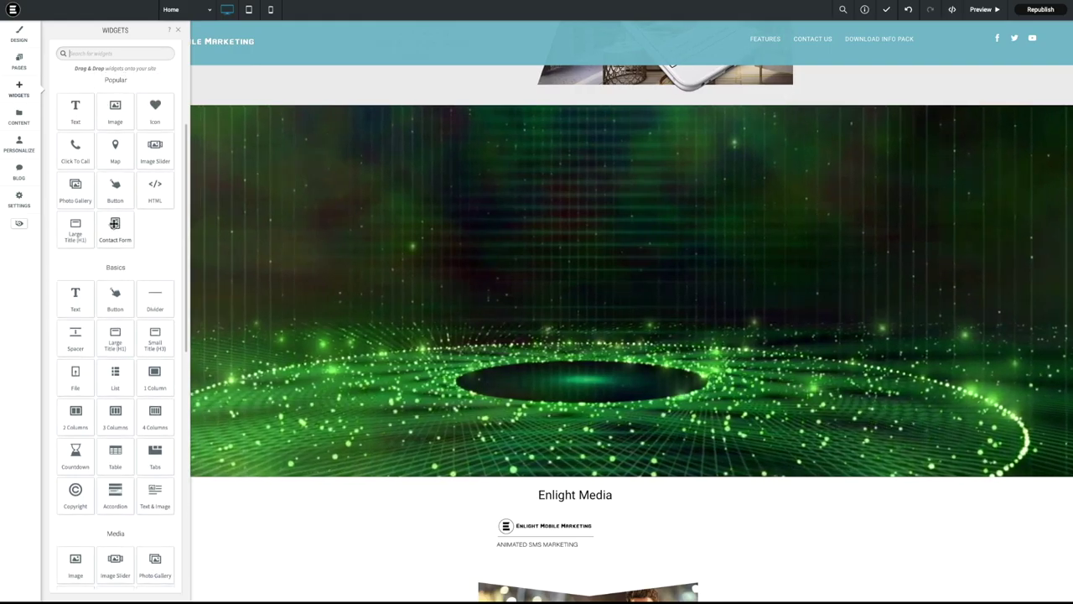
{"action": "scroll", "coordinate": [116, 214], "scroll_direction": "up", "scroll_amount": 1}
{"action": "left_click_drag", "start_coordinate": [118, 127], "coordinate": [597, 295]}
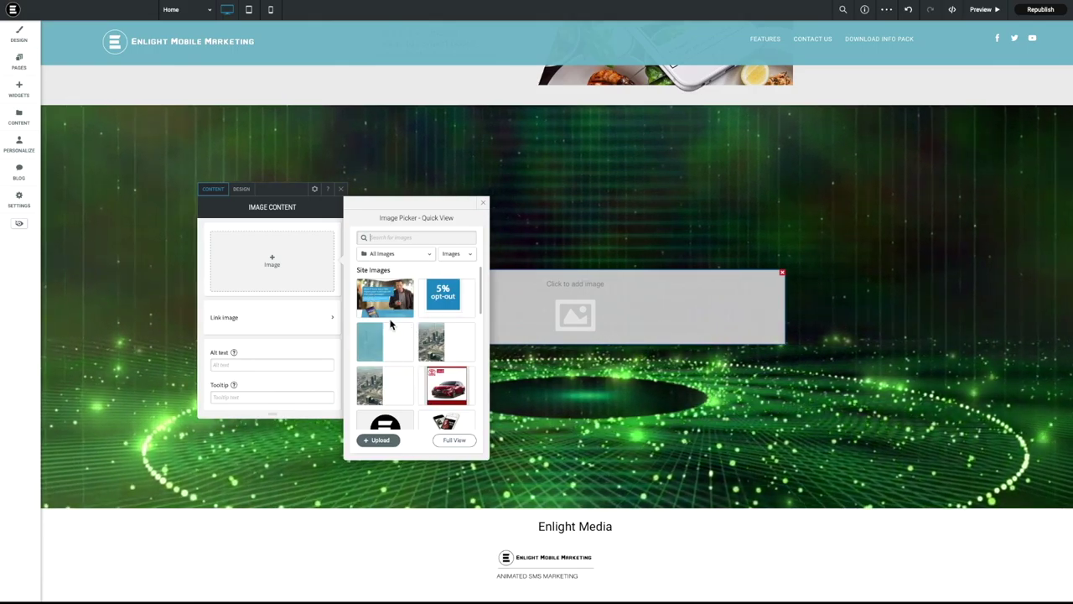
{"action": "left_click", "coordinate": [381, 300]}
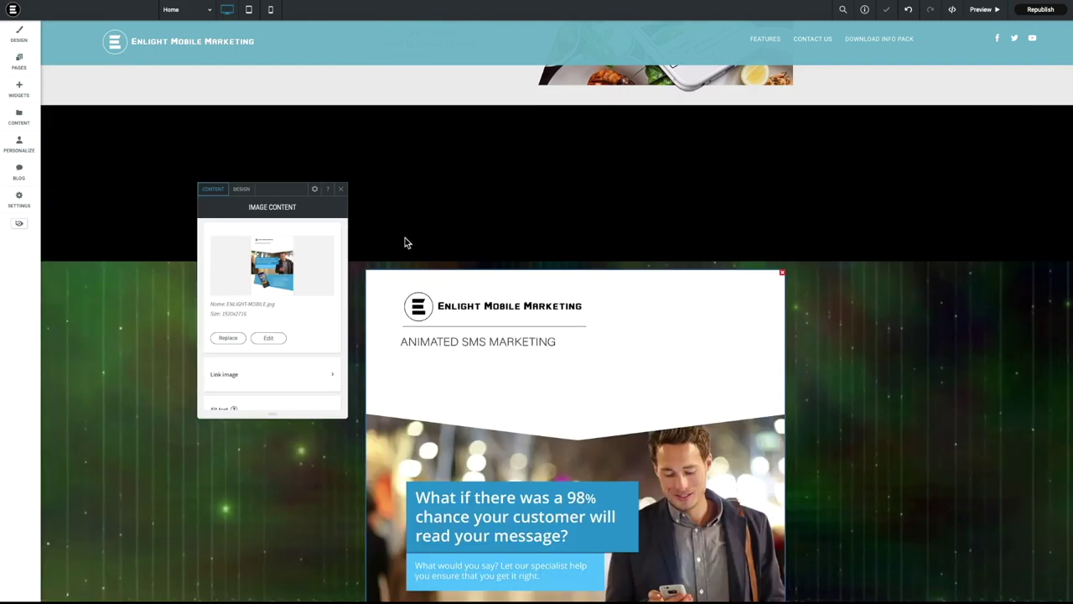
{"action": "left_click", "coordinate": [344, 194]}
{"action": "scroll", "coordinate": [572, 340], "scroll_direction": "down", "scroll_amount": 4}
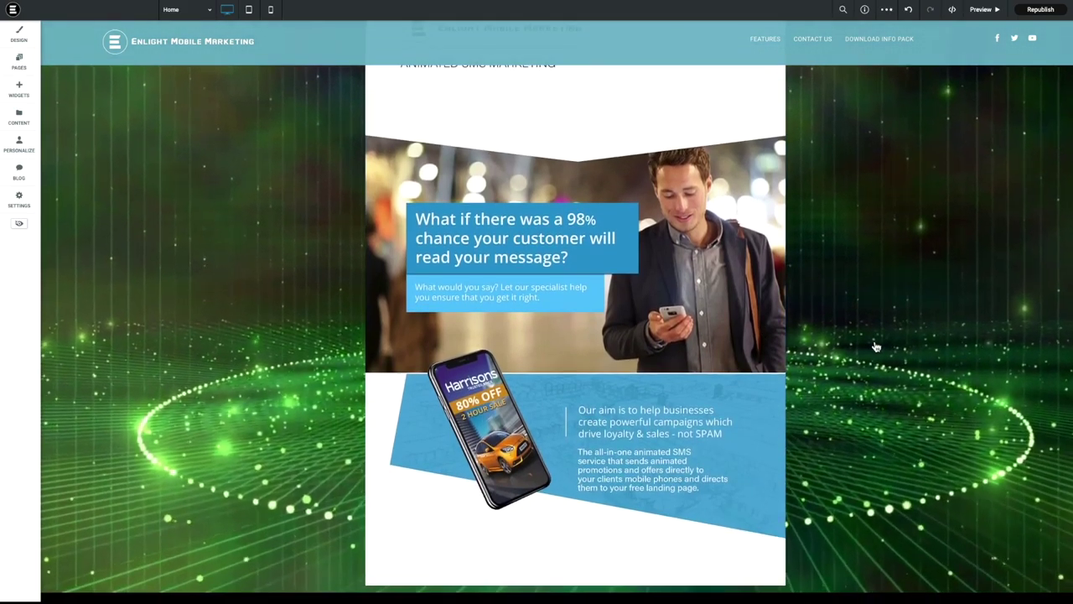
{"action": "scroll", "coordinate": [929, 340], "scroll_direction": "up", "scroll_amount": 1}
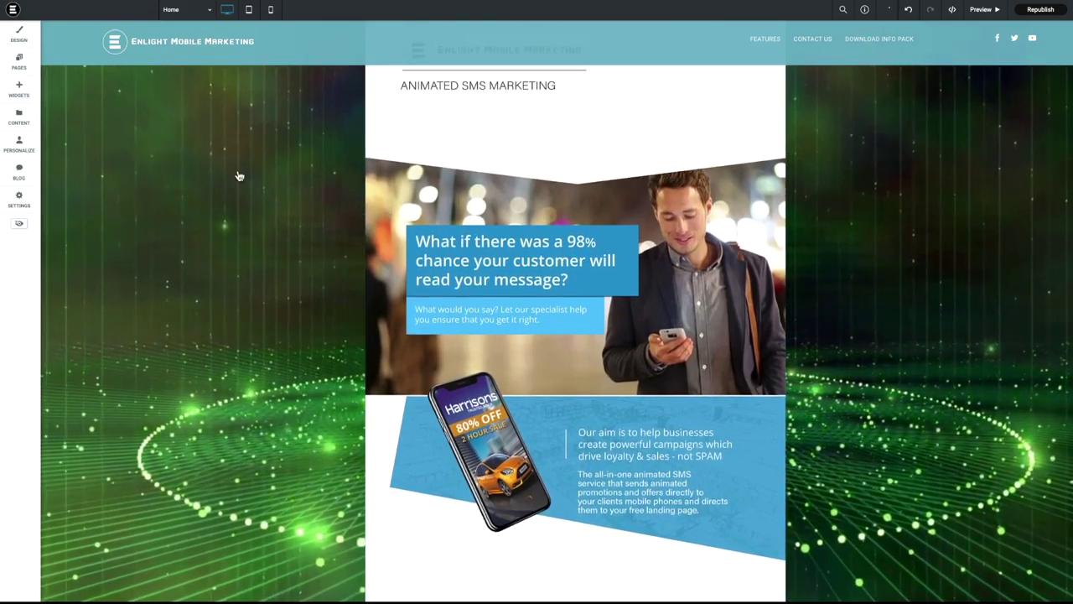
{"action": "scroll", "coordinate": [135, 122], "scroll_direction": "up", "scroll_amount": 2}
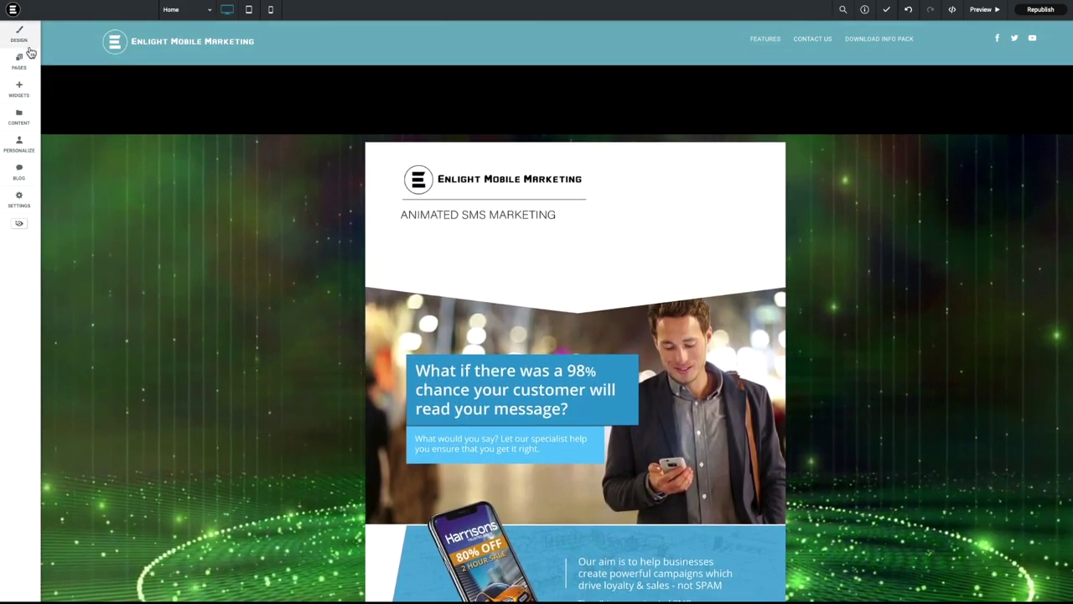
- Close the Widgets and Row Design panels and undo the last two page edits
{"action": "left_click", "coordinate": [20, 99]}
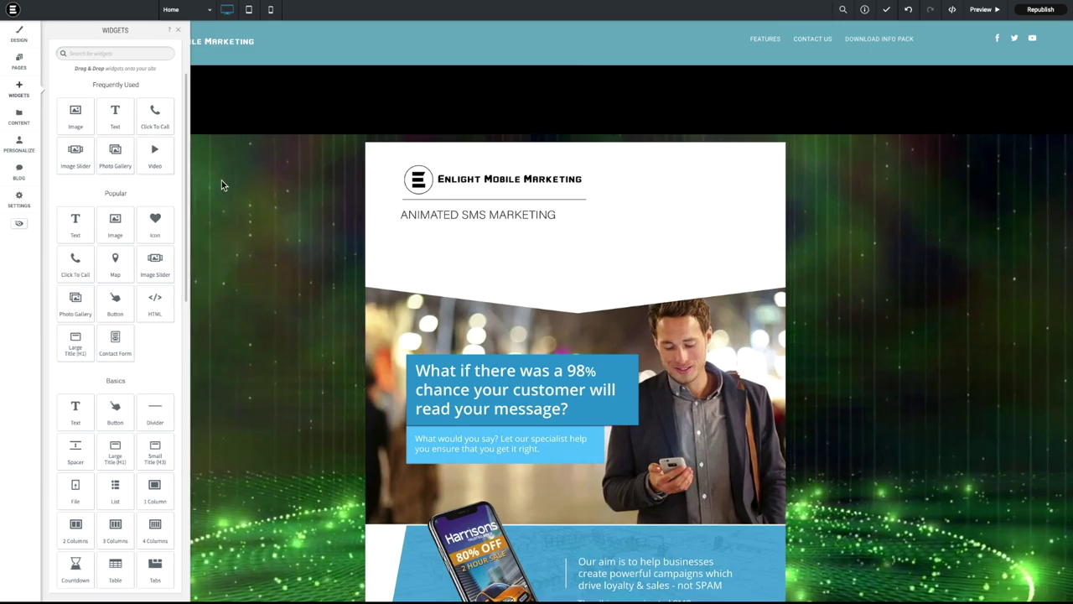
{"action": "left_click", "coordinate": [178, 29]}
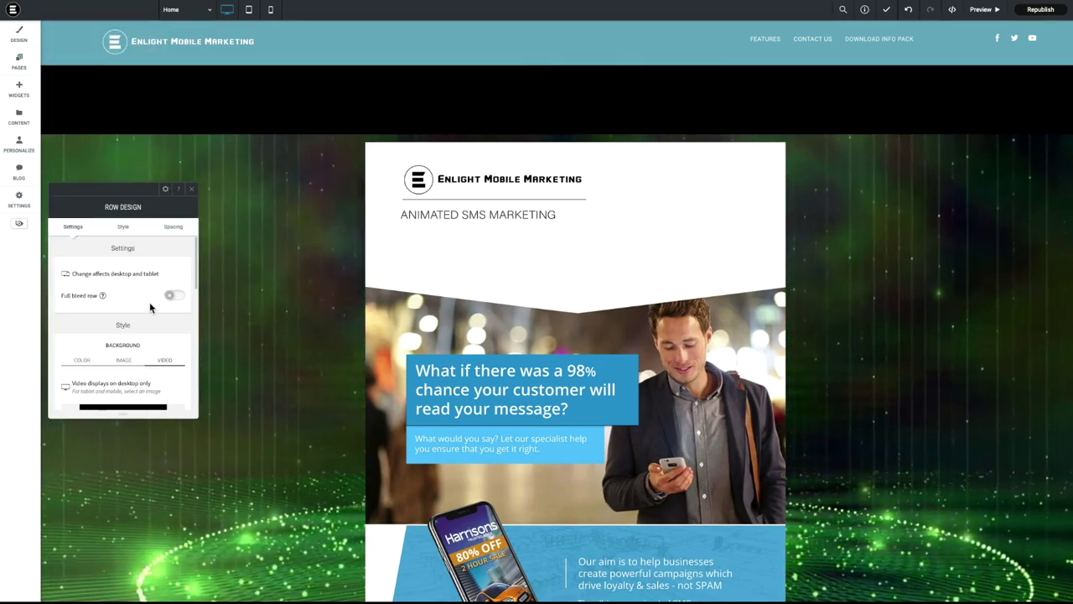
{"action": "left_click", "coordinate": [191, 190]}
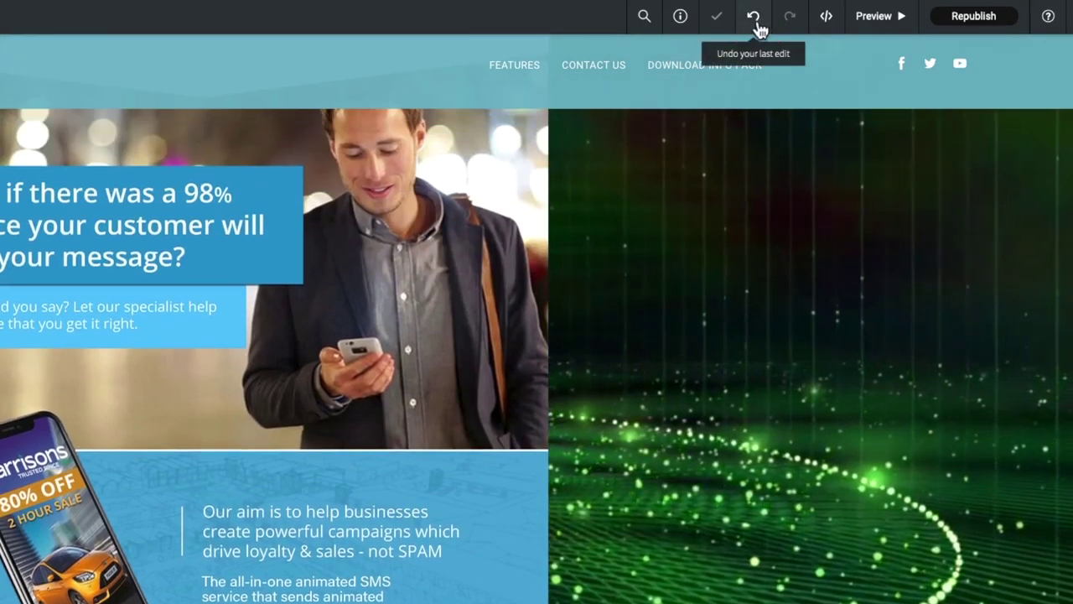
{"action": "left_click", "coordinate": [759, 19]}
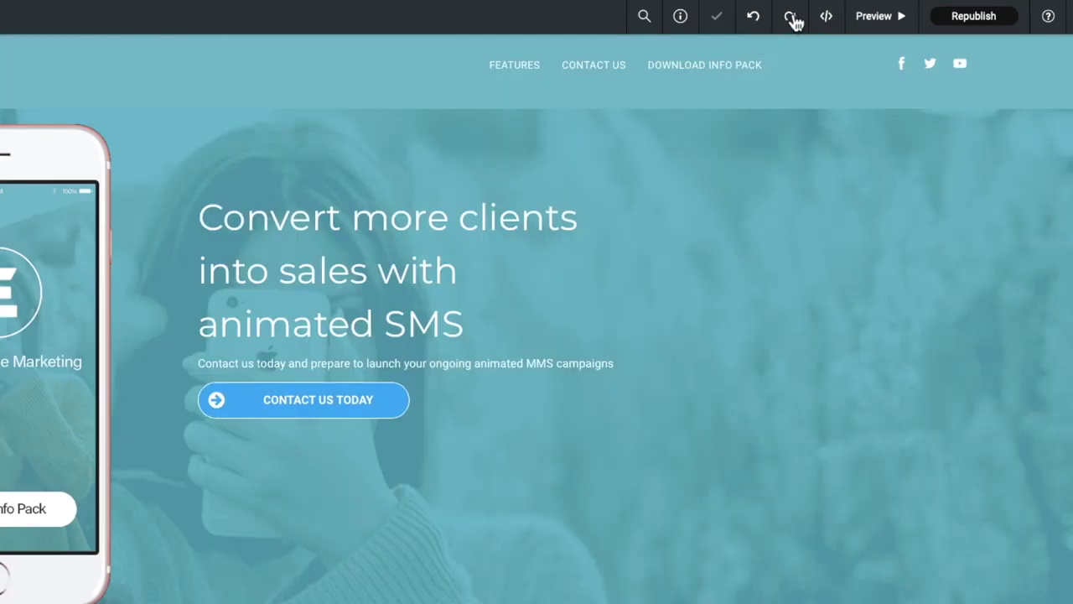
{"action": "left_click", "coordinate": [766, 24]}
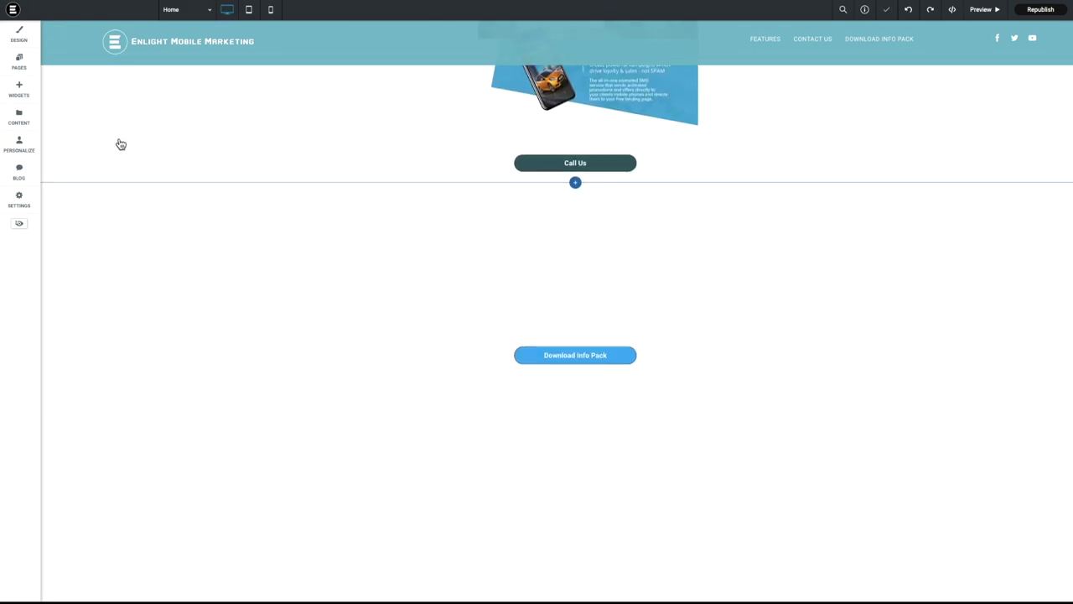
- Restore the top backup, www_enlightmobilemarketing_com_au_Auto_107 (Jun 26, 2019 16:44), from Settings > Backup Site
{"action": "left_click", "coordinate": [19, 60]}
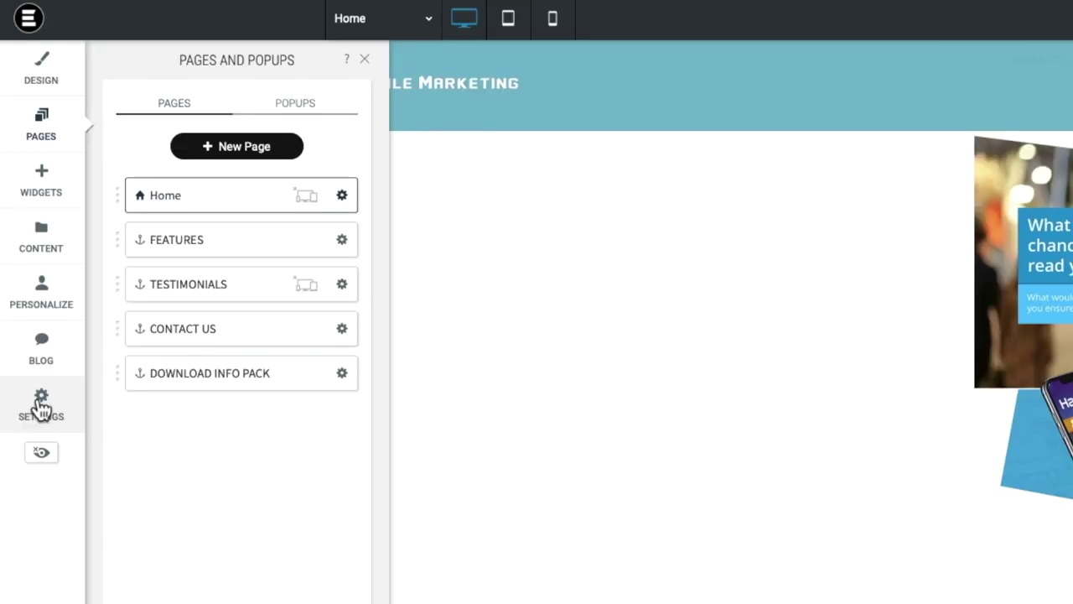
{"action": "left_click", "coordinate": [41, 409]}
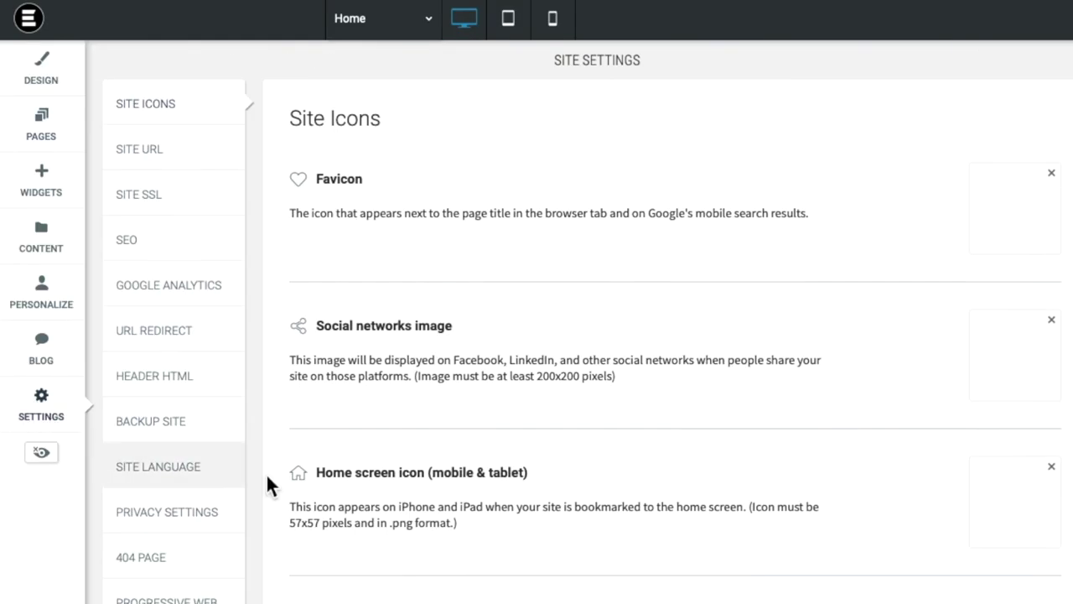
{"action": "left_click", "coordinate": [186, 427]}
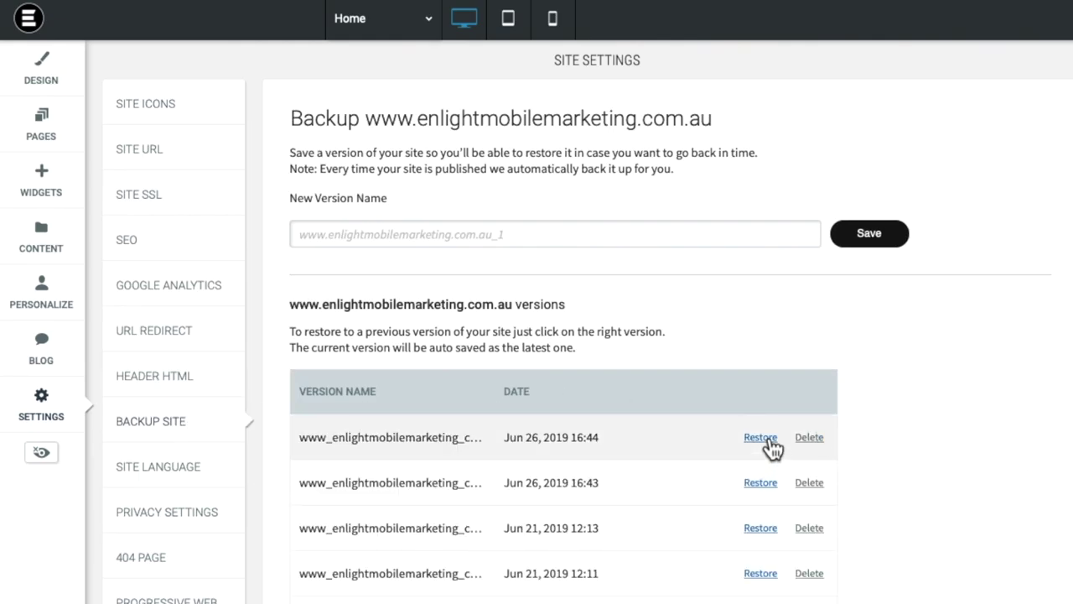
{"action": "left_click", "coordinate": [761, 437]}
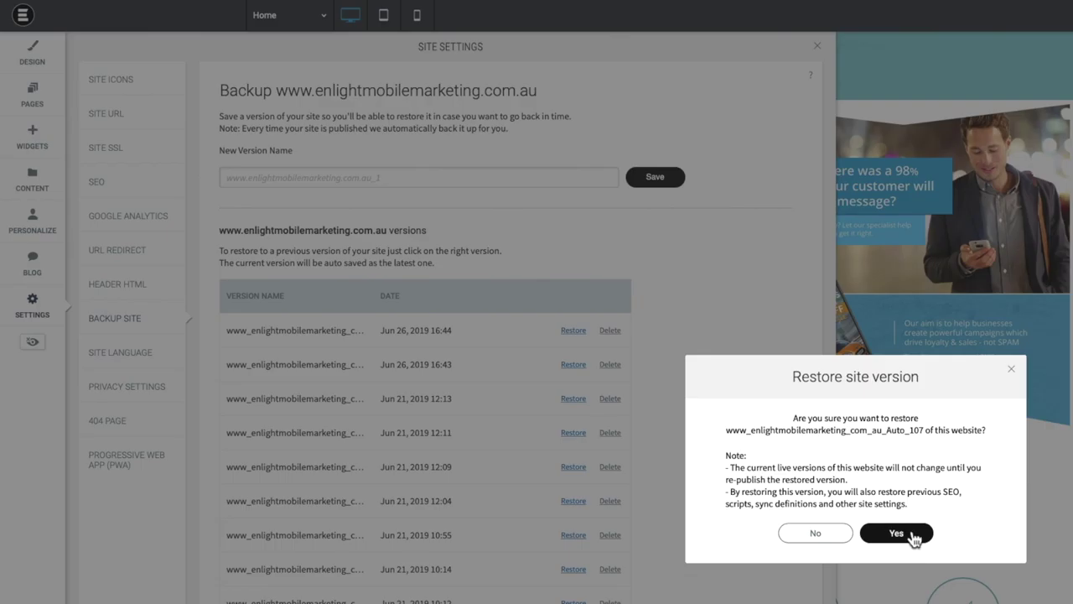
{"action": "left_click", "coordinate": [896, 533]}
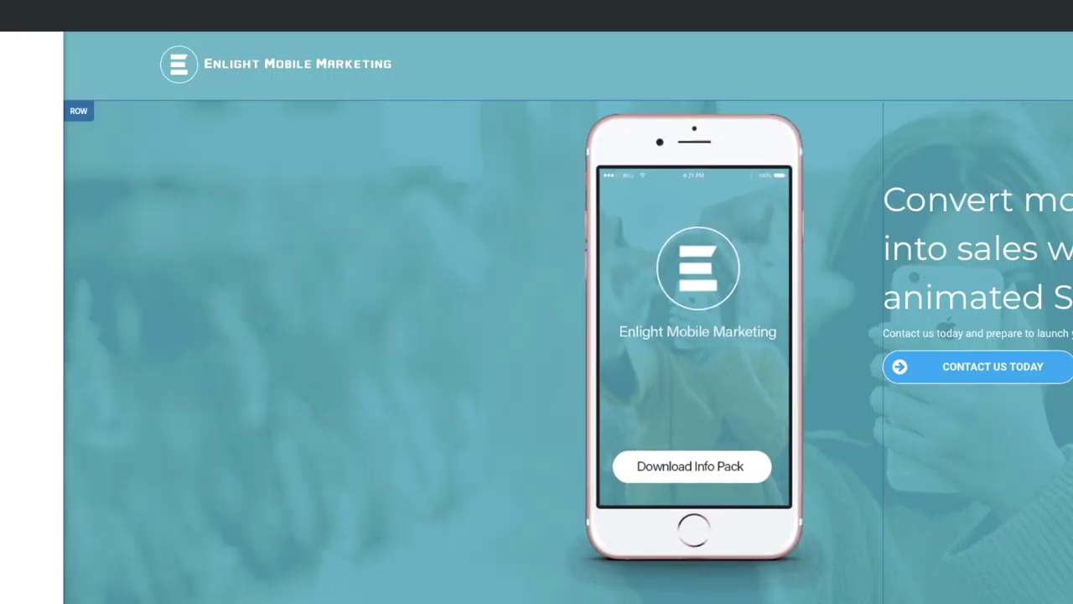
{"action": "scroll", "coordinate": [568, 350], "scroll_direction": "down", "scroll_amount": 5}
{"action": "scroll", "coordinate": [568, 351], "scroll_direction": "down", "scroll_amount": 5}
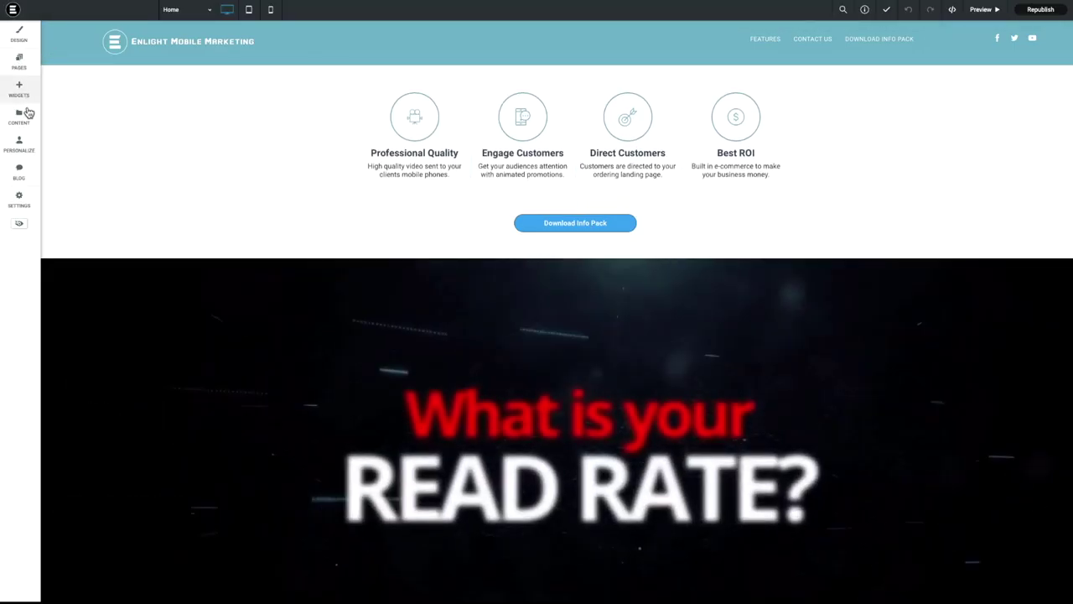
- Insert a 2 Columns row below Download Info Pack, stretch it taller, then delete it
{"action": "left_click", "coordinate": [18, 89]}
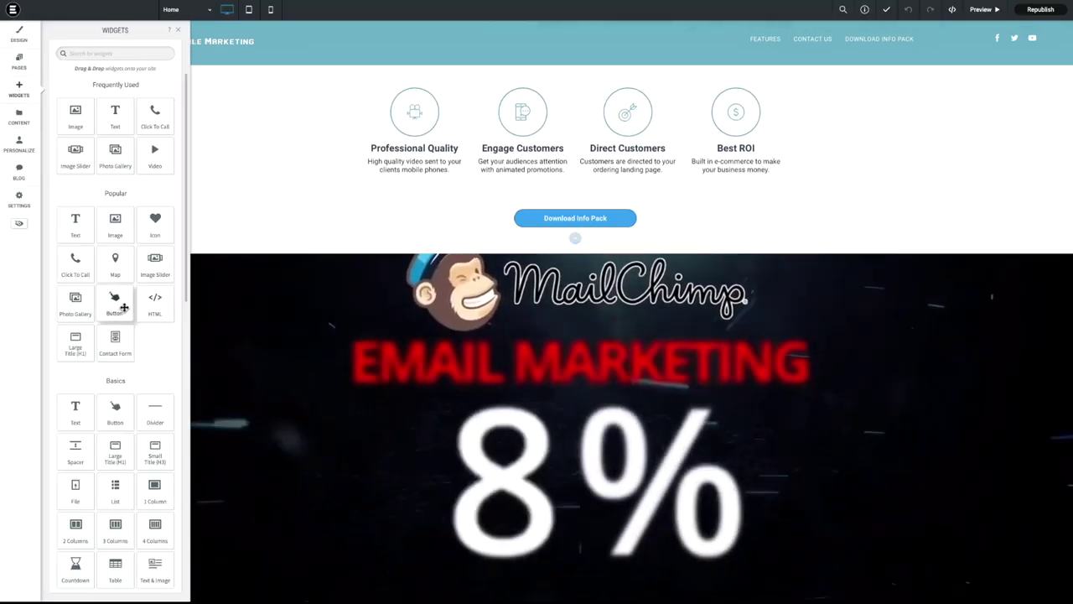
{"action": "scroll", "coordinate": [136, 307], "scroll_direction": "down", "scroll_amount": 5}
{"action": "scroll", "coordinate": [135, 306], "scroll_direction": "down", "scroll_amount": 3}
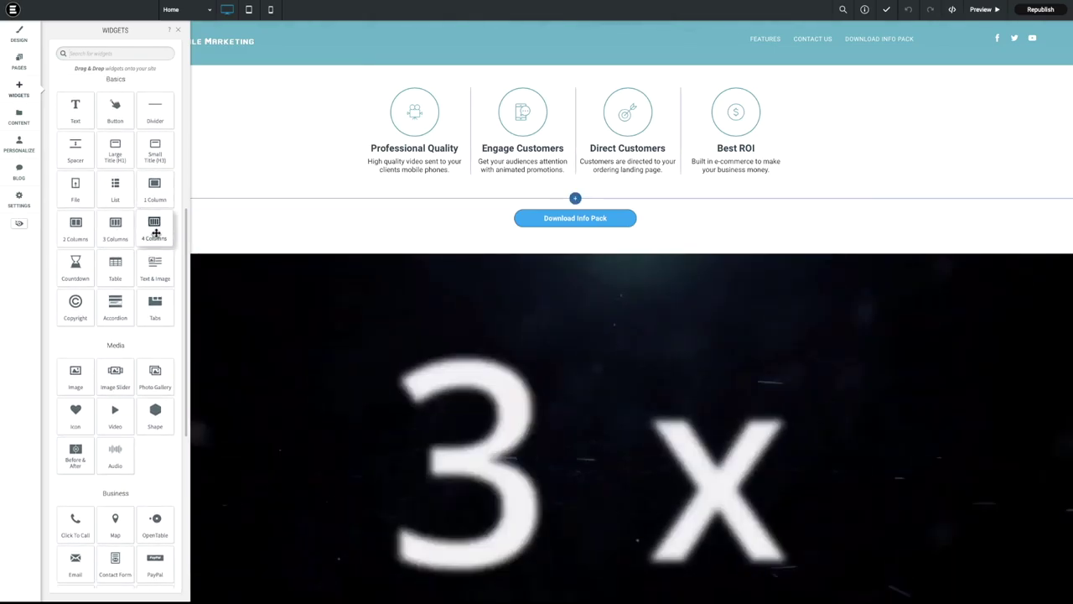
{"action": "left_click_drag", "start_coordinate": [78, 228], "coordinate": [515, 277]}
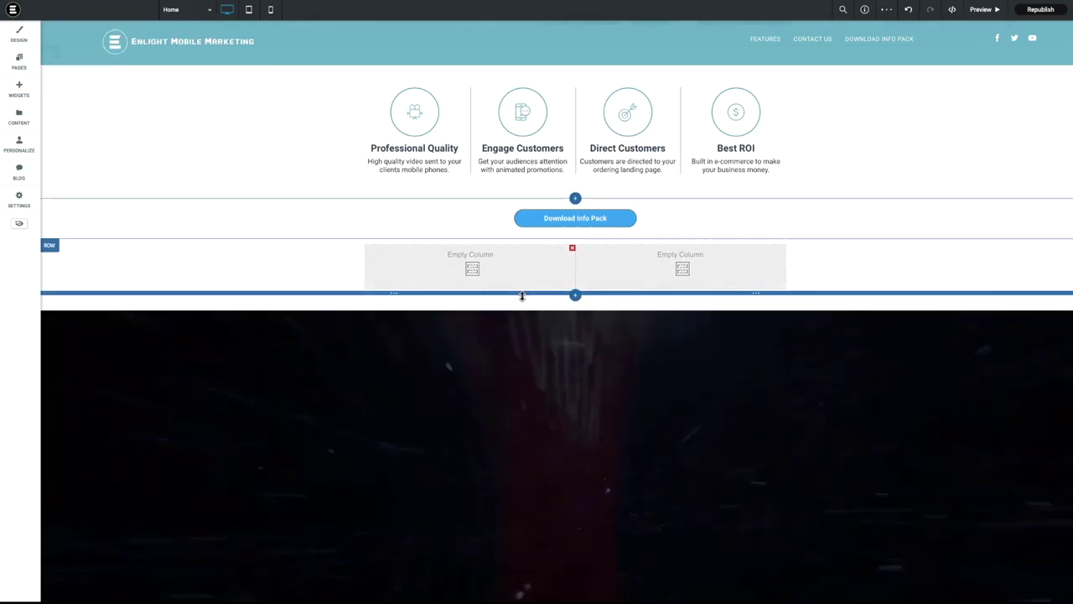
{"action": "left_click_drag", "start_coordinate": [522, 296], "coordinate": [501, 515]}
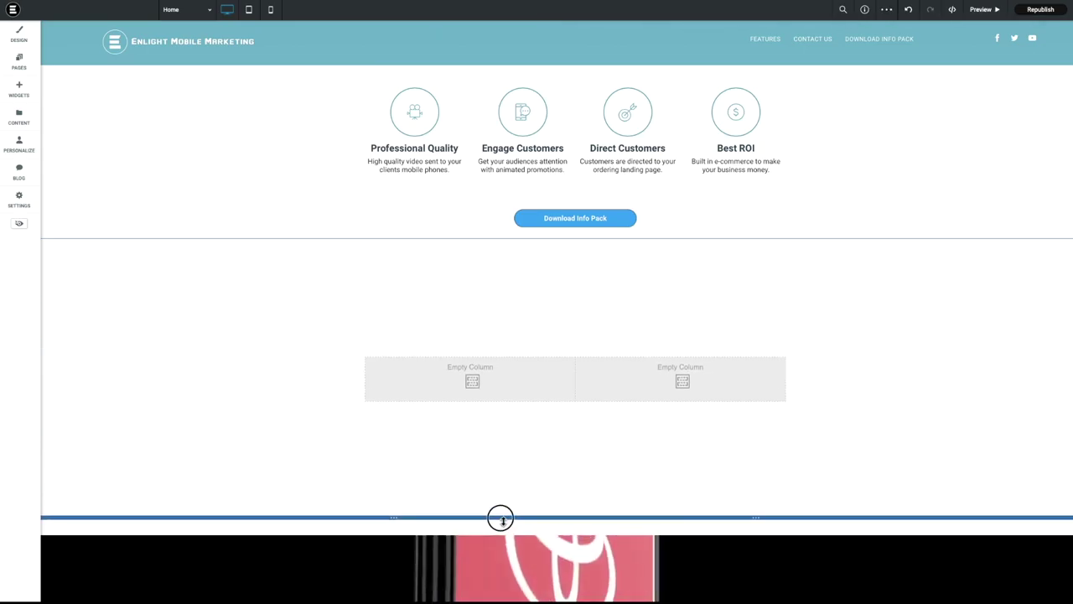
{"action": "left_click", "coordinate": [49, 247]}
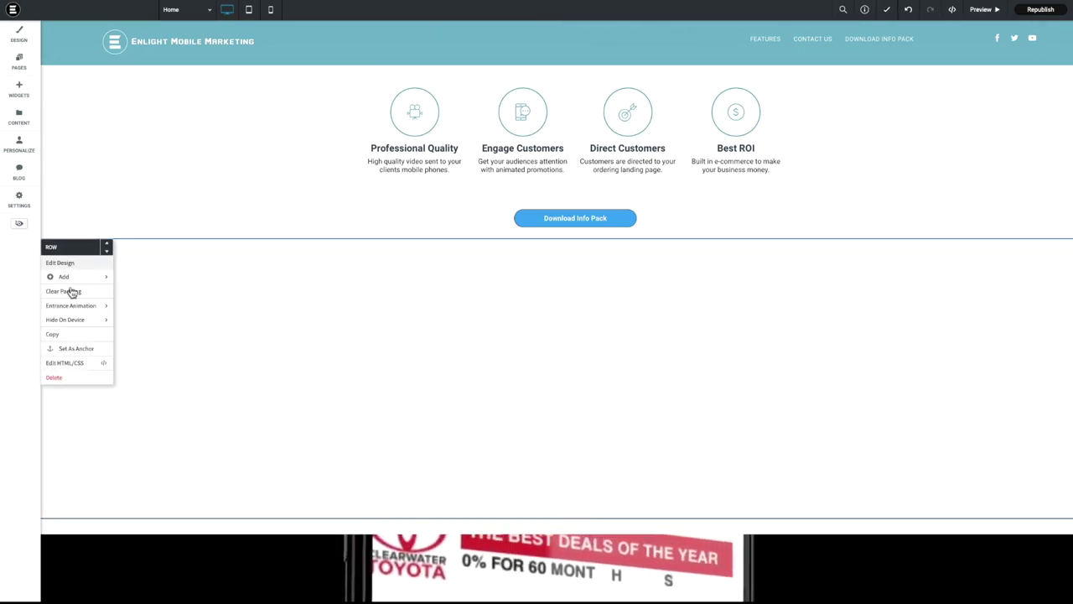
{"action": "left_click", "coordinate": [74, 382]}
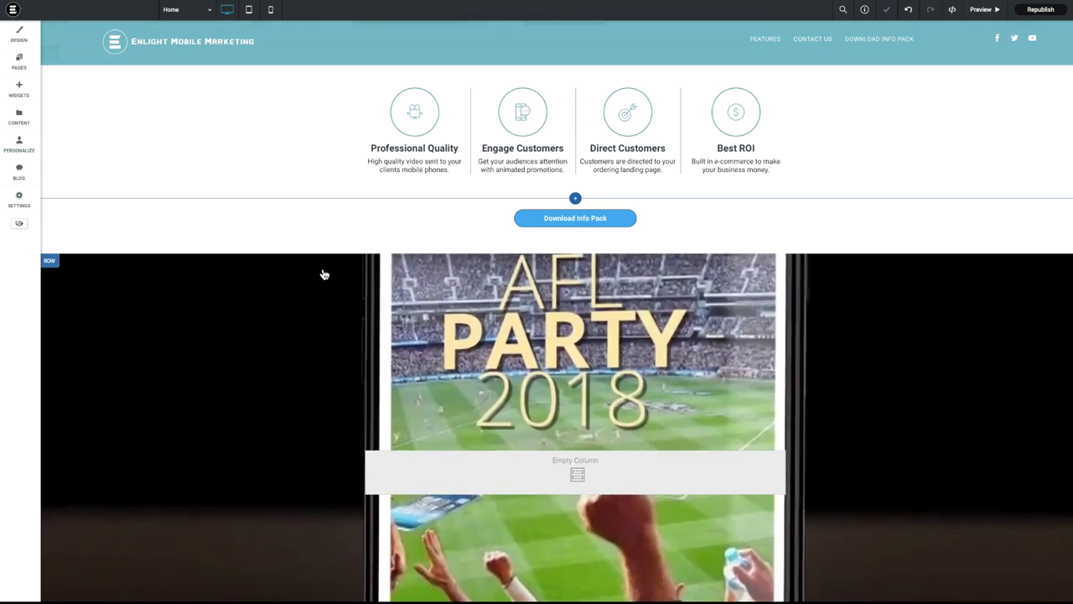
{"action": "left_click", "coordinate": [160, 280]}
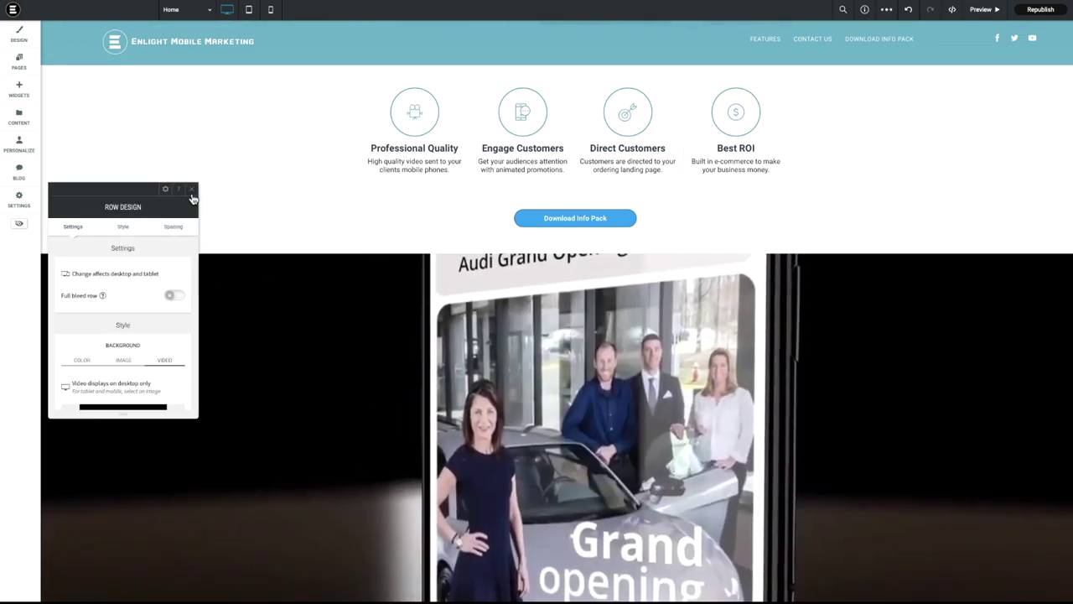
{"action": "left_click", "coordinate": [192, 193]}
- Drag the PayPal widget from the Business widgets to just below Download Info Pack
{"action": "left_click", "coordinate": [18, 88]}
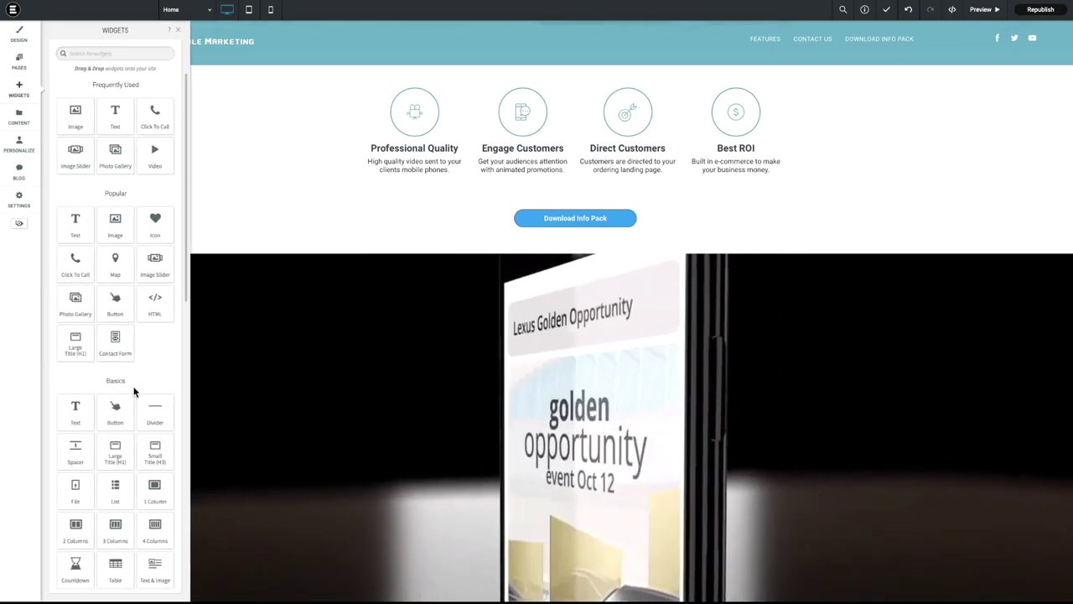
{"action": "scroll", "coordinate": [133, 392], "scroll_direction": "down", "scroll_amount": 5}
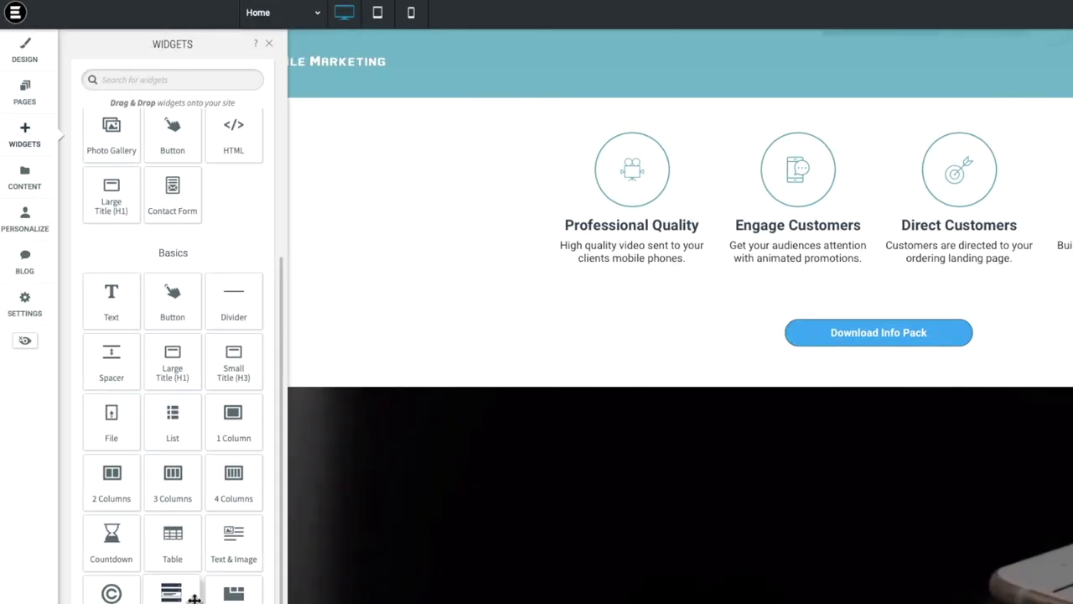
{"action": "scroll", "coordinate": [193, 598], "scroll_direction": "down", "scroll_amount": 5}
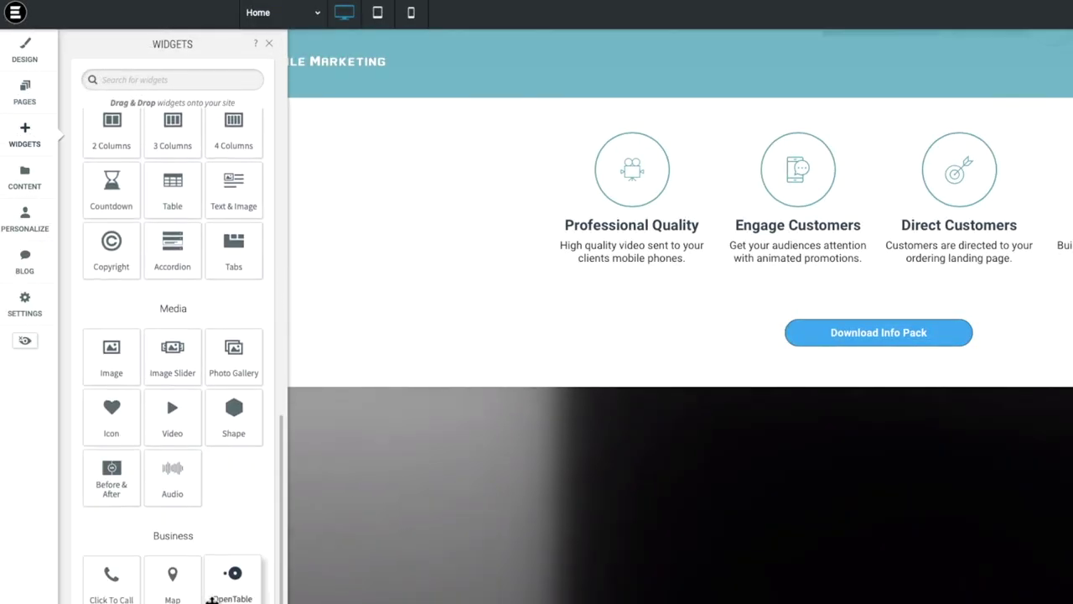
{"action": "scroll", "coordinate": [212, 597], "scroll_direction": "down", "scroll_amount": 5}
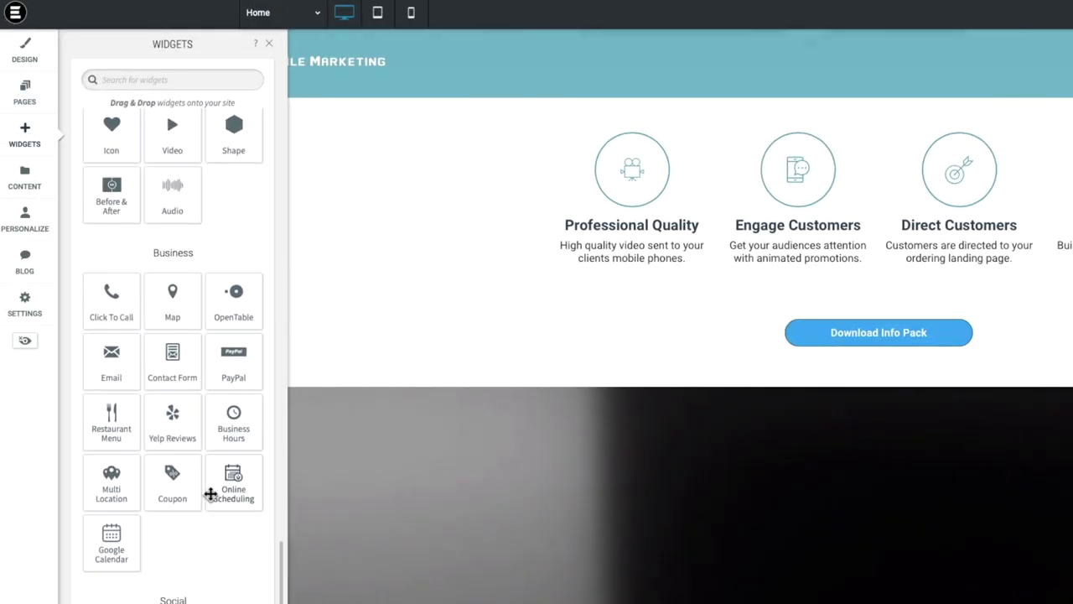
{"action": "left_click_drag", "start_coordinate": [234, 363], "coordinate": [622, 270]}
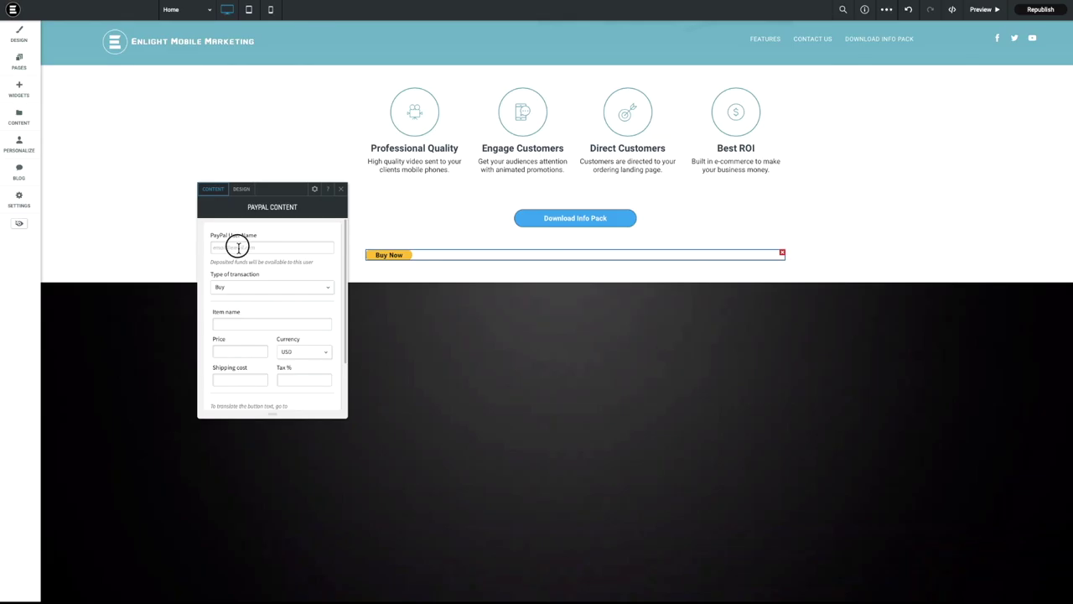
- Set the PayPal button's Tax % to 10 and its left margin to 300px
{"action": "left_click", "coordinate": [238, 247]}
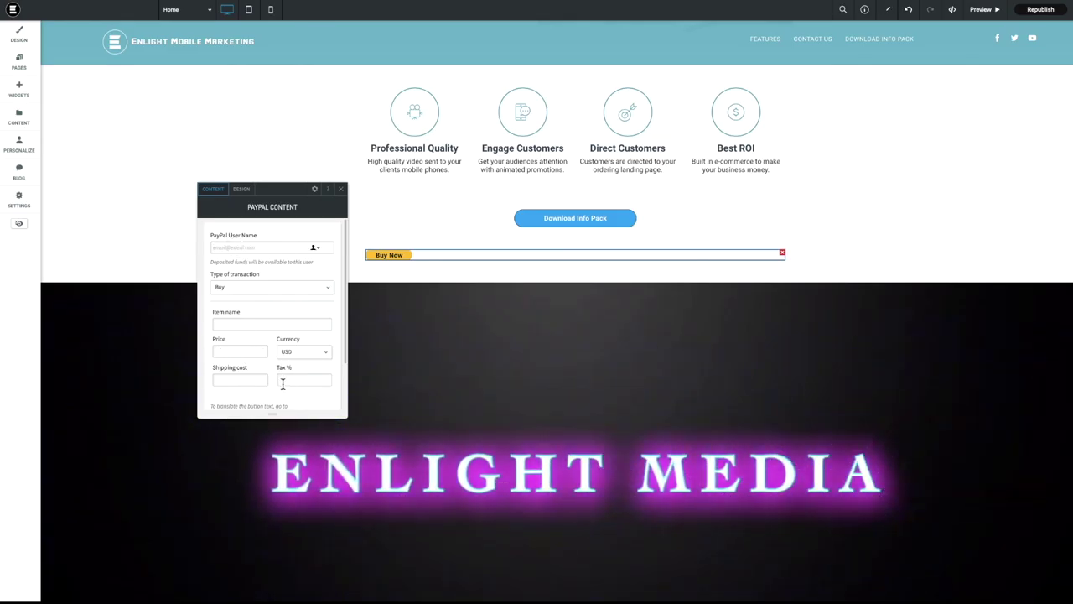
{"action": "left_click", "coordinate": [283, 383]}
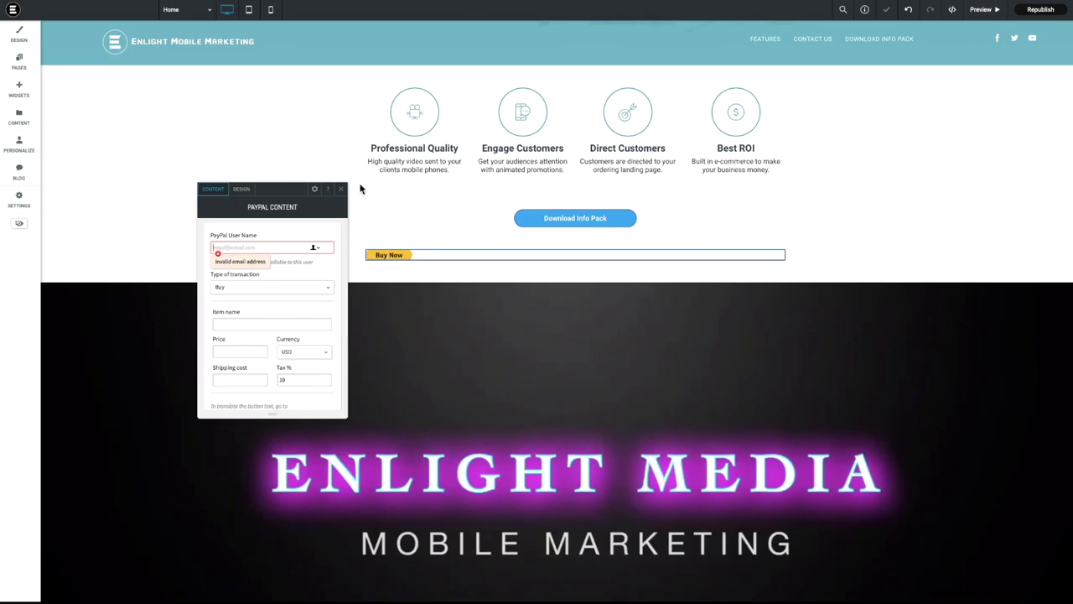
{"action": "left_click", "coordinate": [241, 188]}
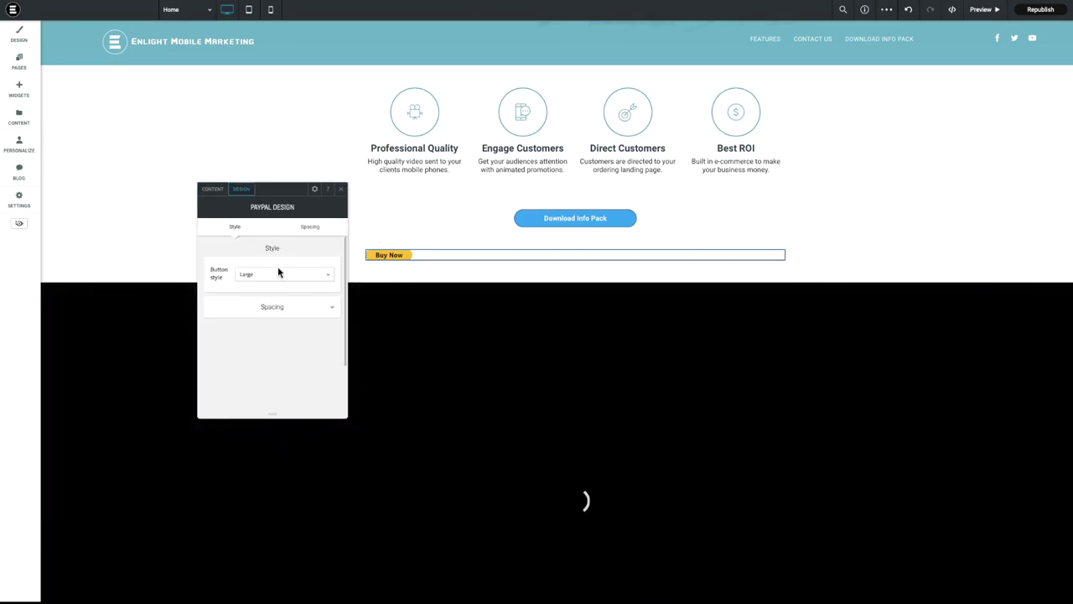
{"action": "left_click", "coordinate": [312, 231]}
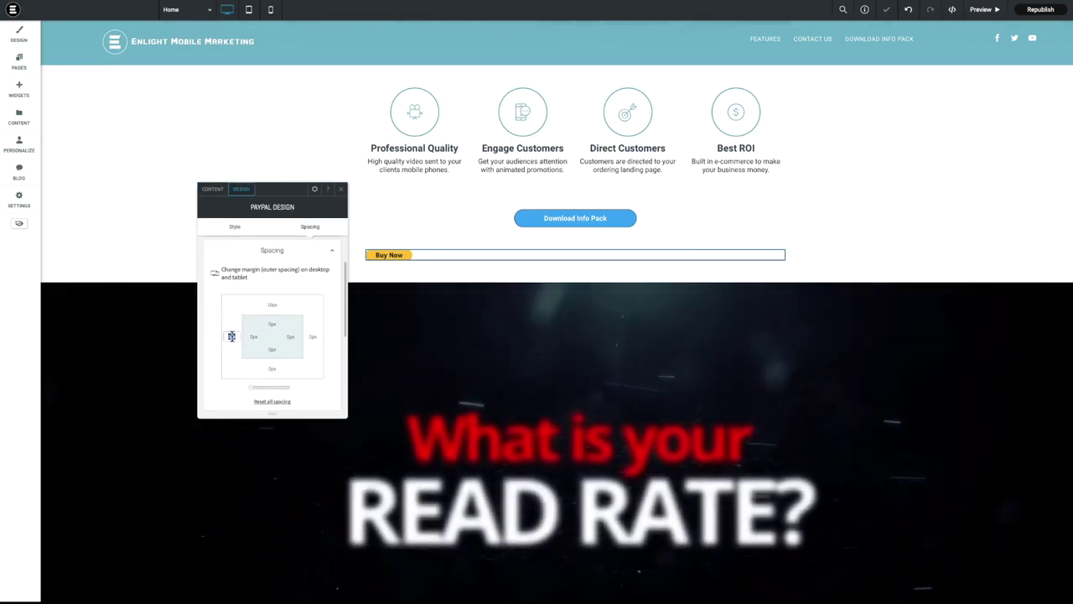
{"action": "left_click", "coordinate": [231, 336]}
{"action": "left_click_drag", "start_coordinate": [250, 389], "coordinate": [299, 391]}
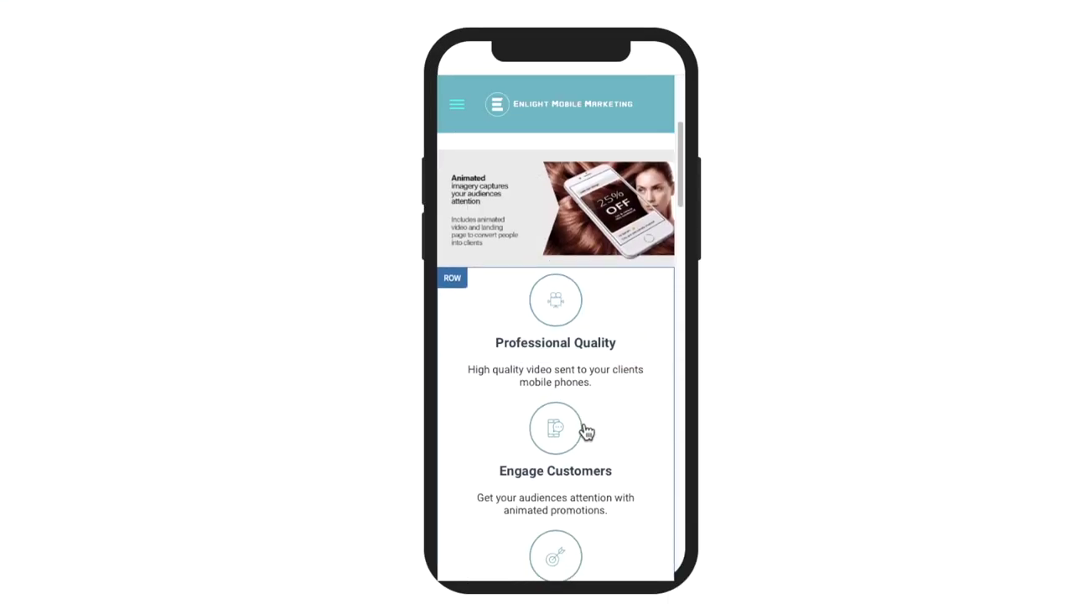
{"action": "scroll", "coordinate": [592, 433], "scroll_direction": "down", "scroll_amount": 5}
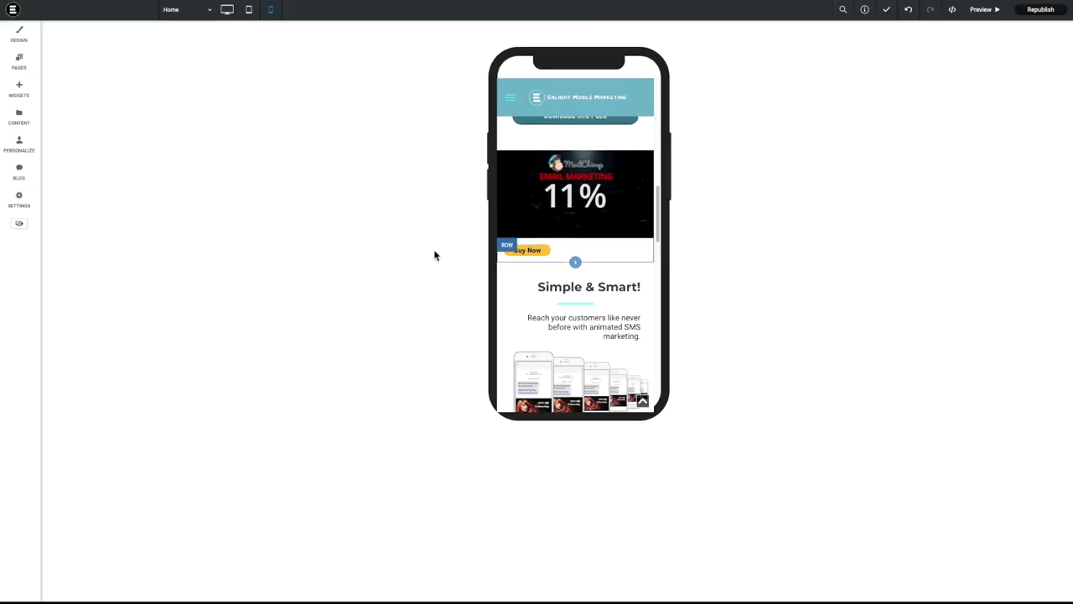
- Add a text widget below the video on mobile and make it read 'Widget $100'
{"action": "left_click", "coordinate": [19, 88]}
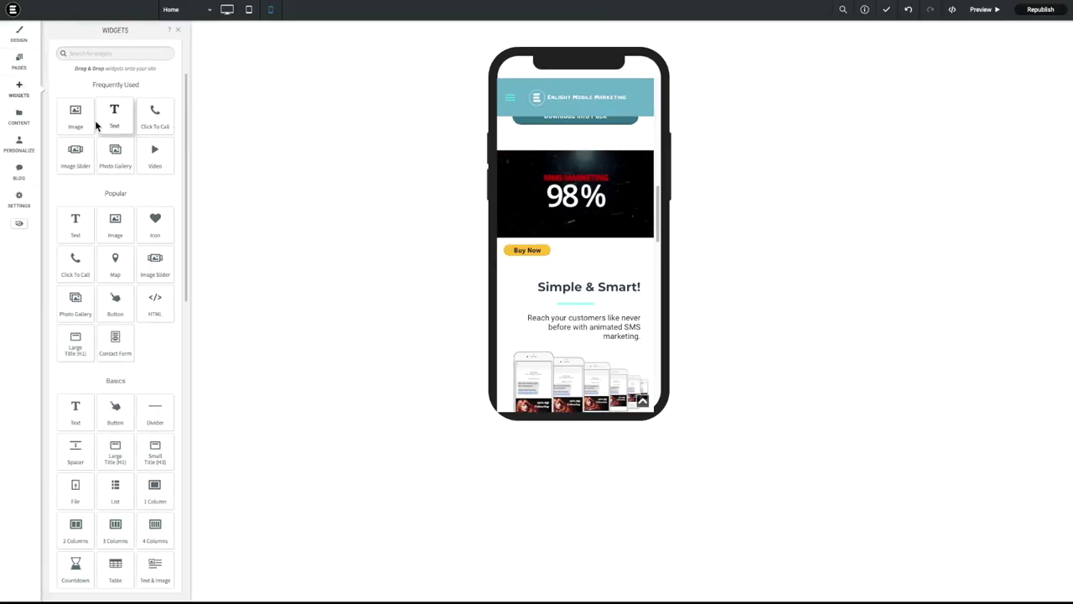
{"action": "left_click_drag", "start_coordinate": [115, 115], "coordinate": [589, 261]}
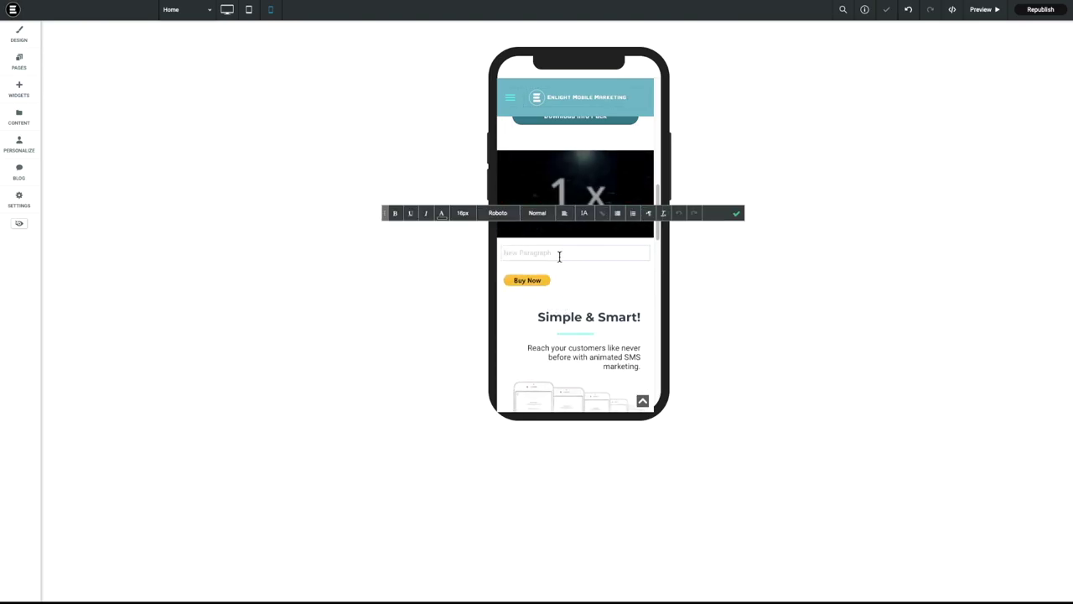
{"action": "left_click_drag", "start_coordinate": [555, 322], "coordinate": [426, 313]}
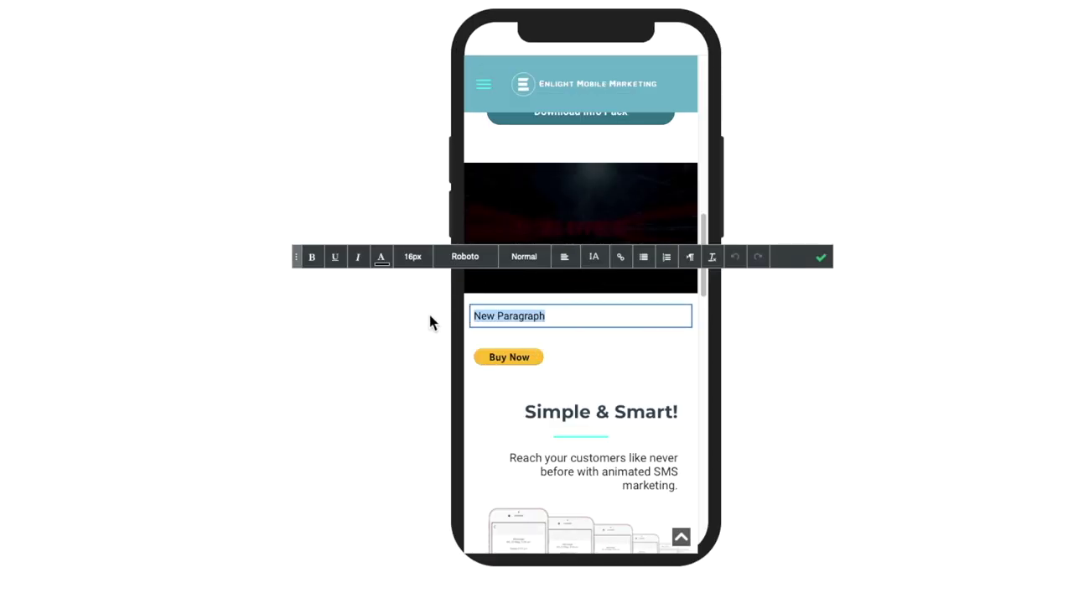
{"action": "type", "text": "Widget"}
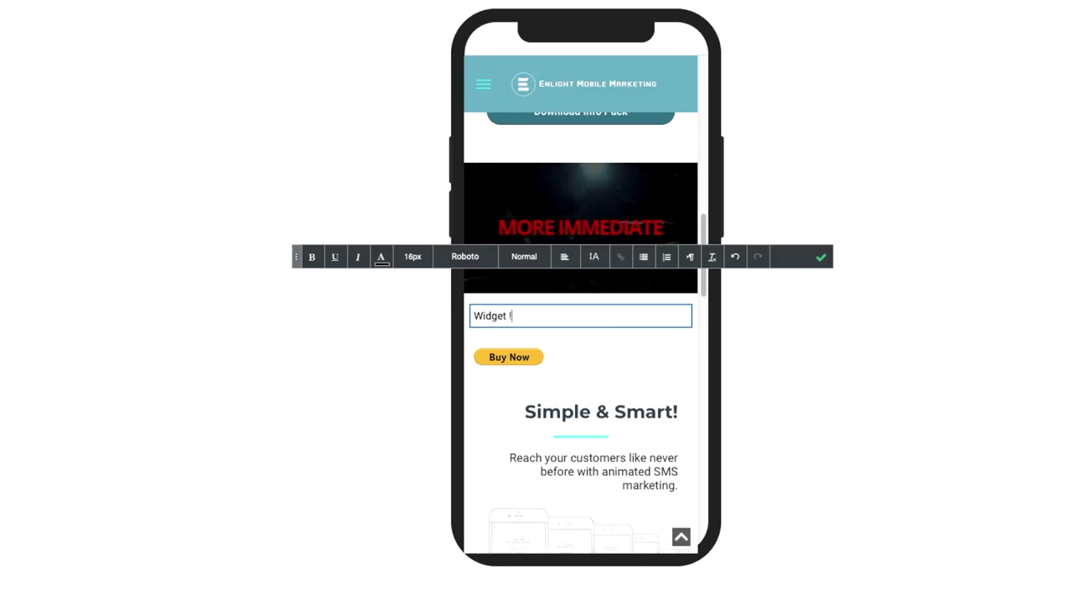
{"action": "type", "text": " $100"}
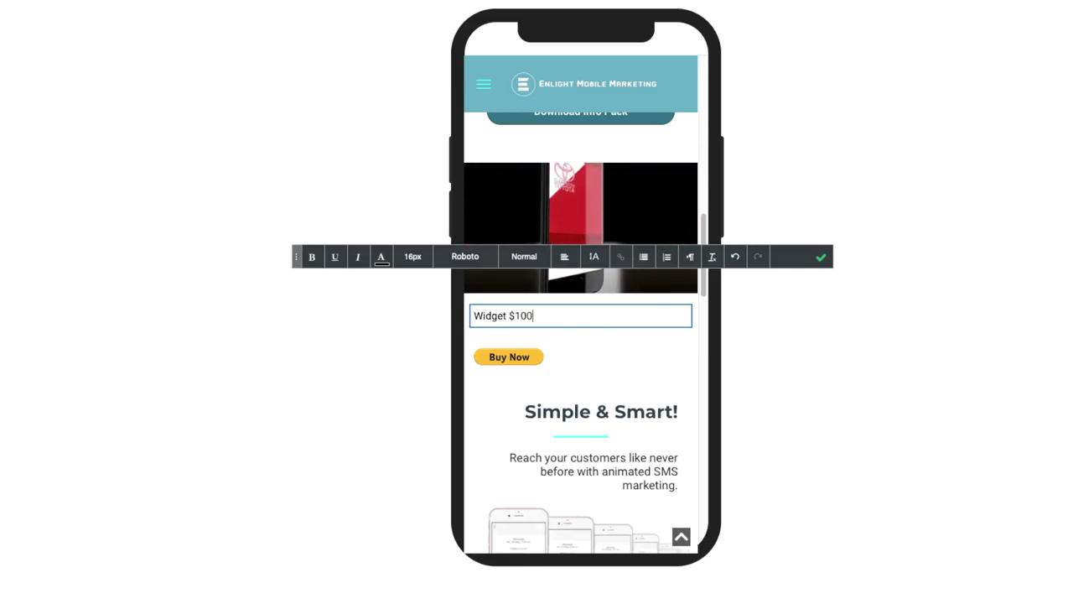
- Centre-align the Widget $100 text
{"action": "left_click_drag", "start_coordinate": [546, 319], "coordinate": [446, 313]}
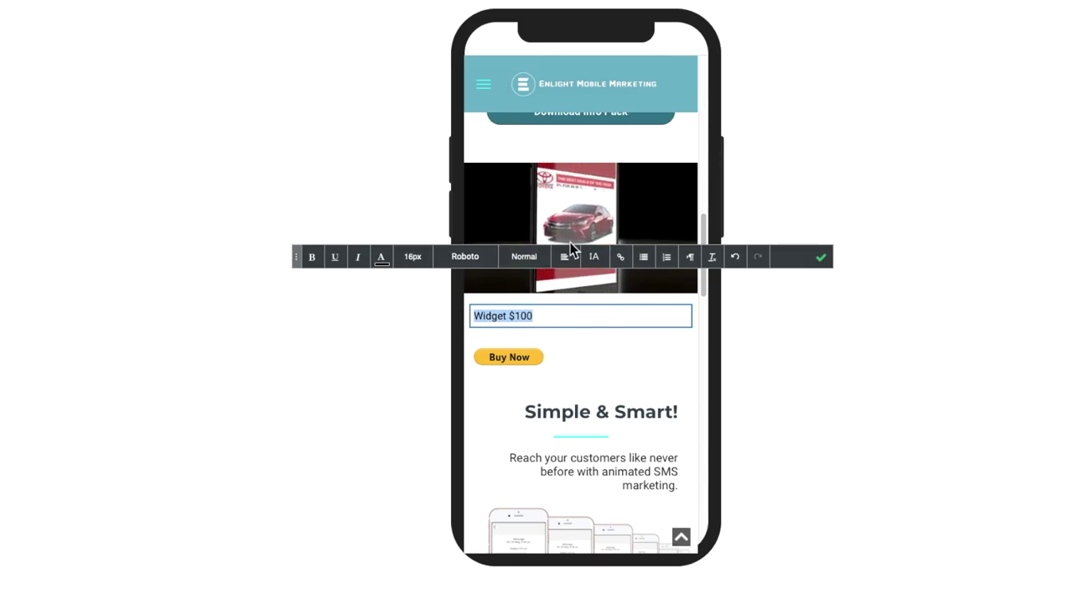
{"action": "left_click", "coordinate": [567, 257]}
{"action": "left_click", "coordinate": [568, 327]}
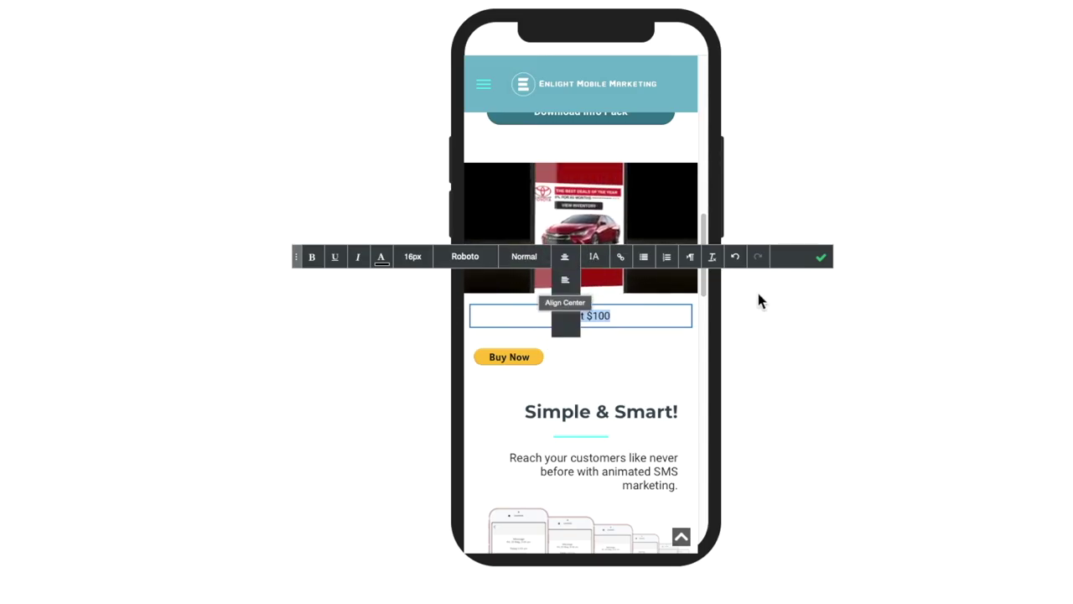
{"action": "left_click", "coordinate": [821, 257]}
- Increase the PayPal Buy Now button's left padding to centre it under the text
{"action": "left_click", "coordinate": [554, 362]}
{"action": "right_click", "coordinate": [546, 364]}
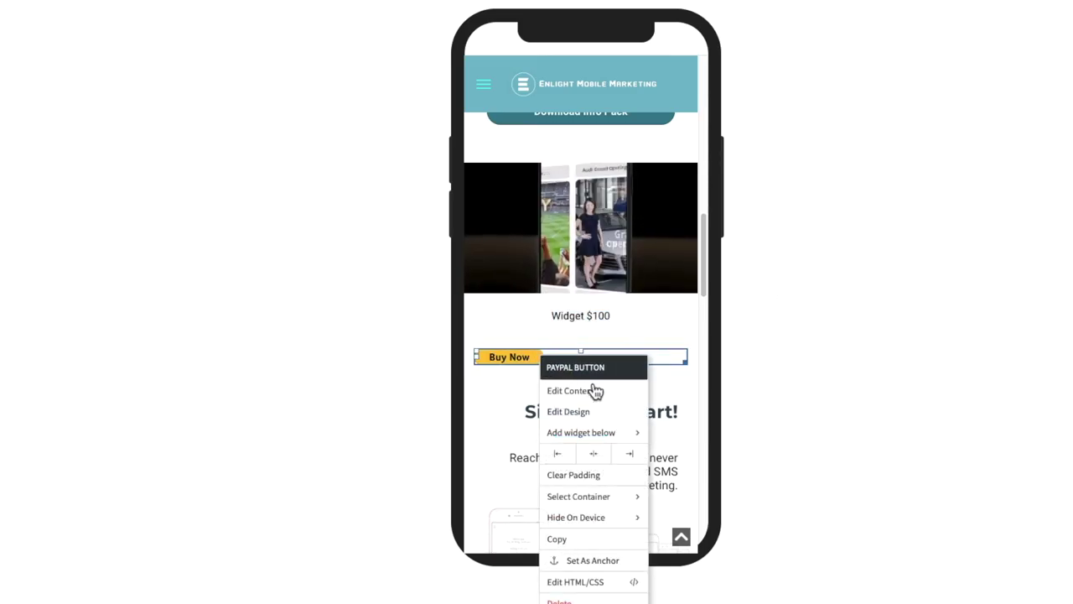
{"action": "left_click", "coordinate": [589, 411]}
{"action": "left_click", "coordinate": [378, 281]}
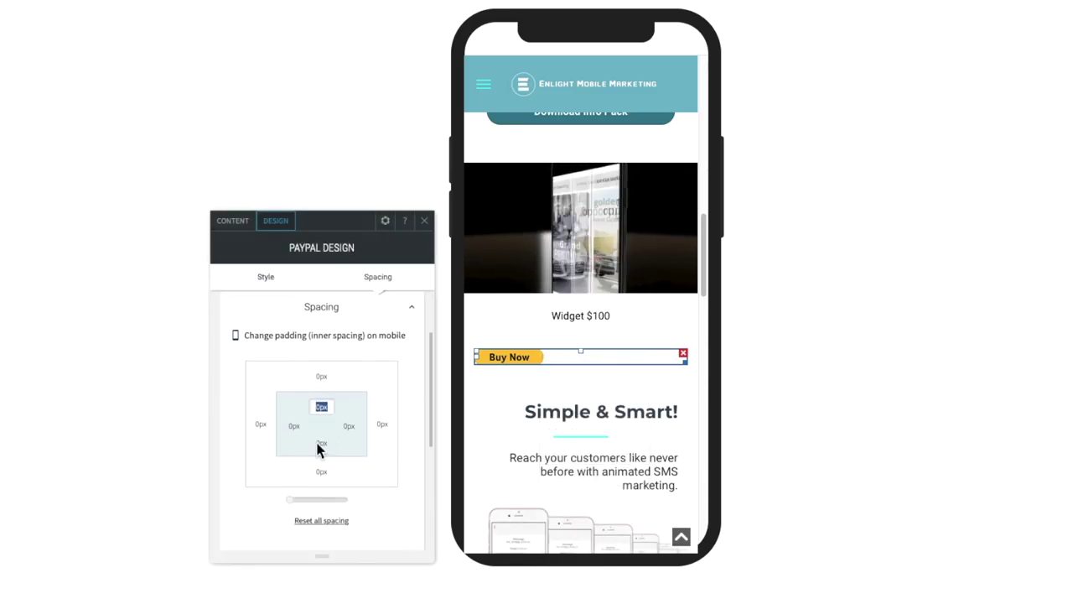
{"action": "left_click", "coordinate": [296, 430]}
{"action": "left_click_drag", "start_coordinate": [301, 507], "coordinate": [321, 510]}
{"action": "left_click", "coordinate": [424, 220]}
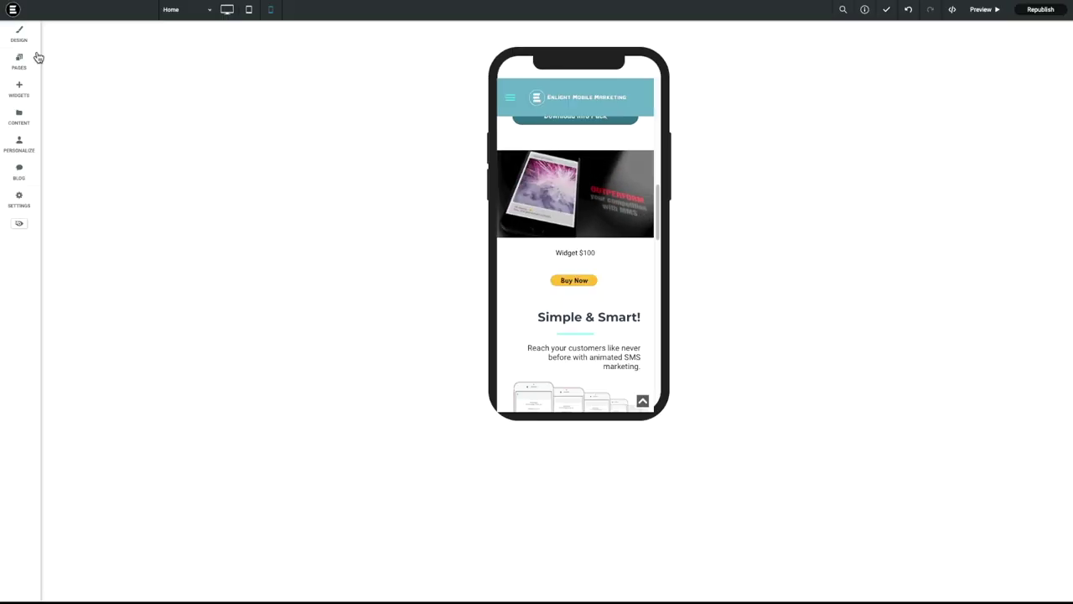
- Switch to desktop view, browse the widget library, then bring up Website Personalization rules
{"action": "left_click", "coordinate": [226, 10]}
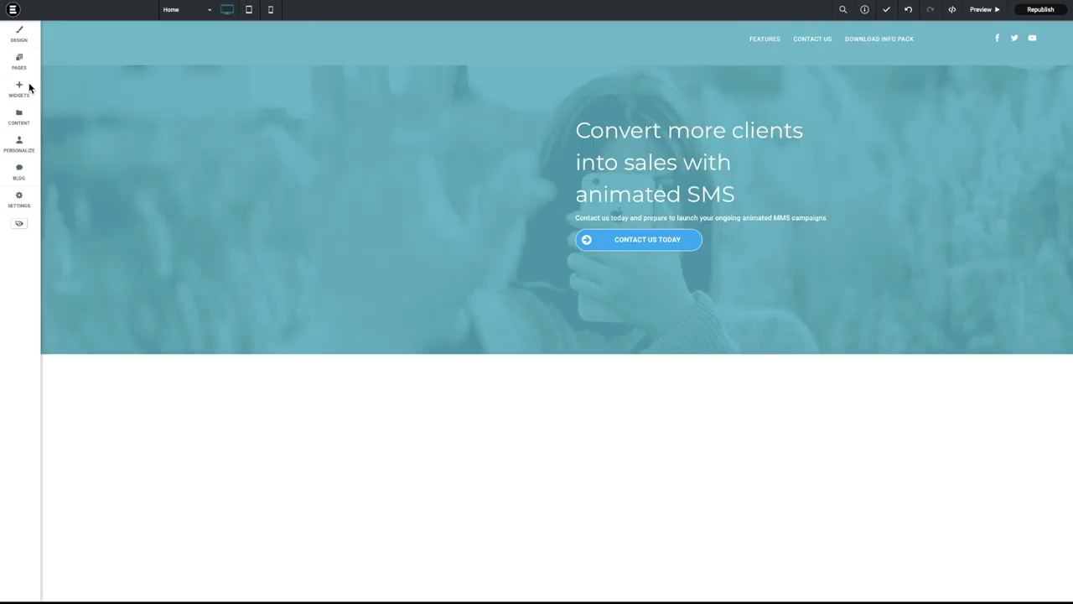
{"action": "left_click", "coordinate": [19, 88]}
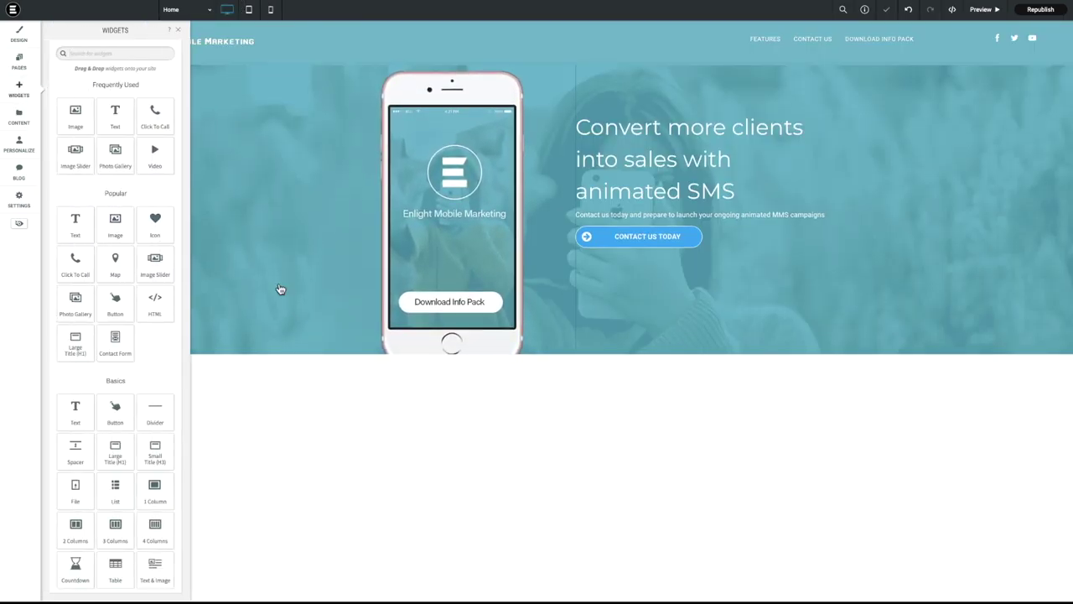
{"action": "scroll", "coordinate": [281, 290], "scroll_direction": "down", "scroll_amount": 2}
{"action": "scroll", "coordinate": [107, 318], "scroll_direction": "down", "scroll_amount": 5}
{"action": "scroll", "coordinate": [108, 318], "scroll_direction": "down", "scroll_amount": 3}
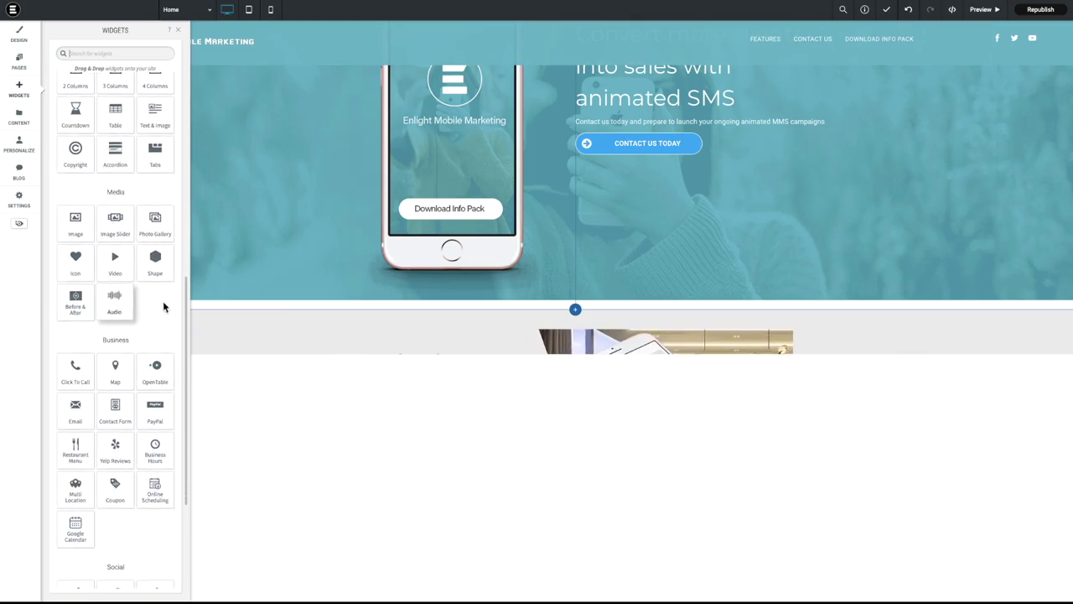
{"action": "scroll", "coordinate": [140, 343], "scroll_direction": "down", "scroll_amount": 1}
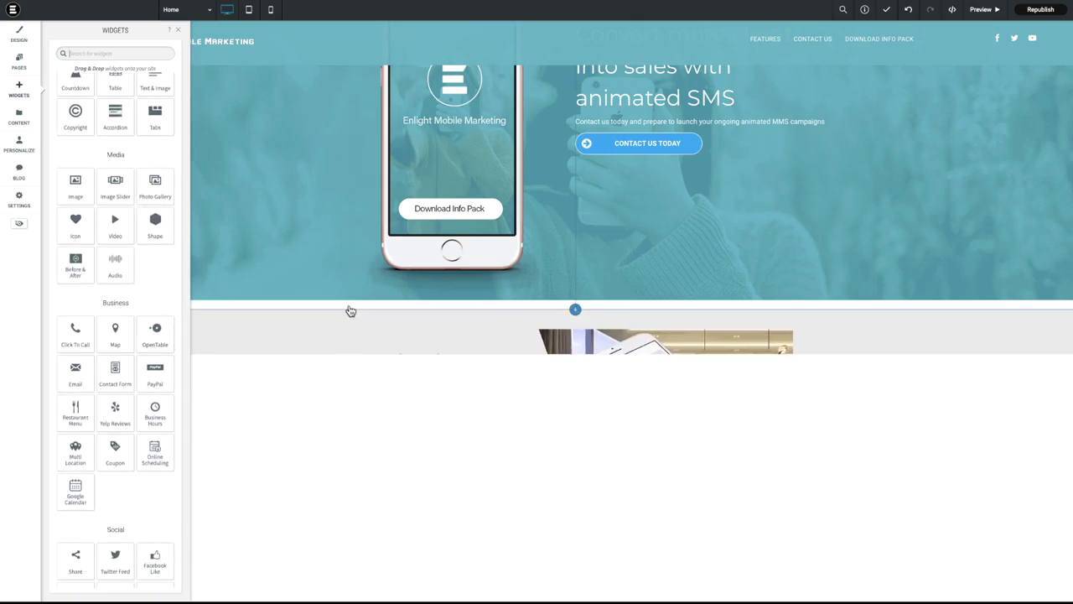
{"action": "scroll", "coordinate": [350, 311], "scroll_direction": "up", "scroll_amount": 2}
{"action": "scroll", "coordinate": [349, 311], "scroll_direction": "up", "scroll_amount": 1}
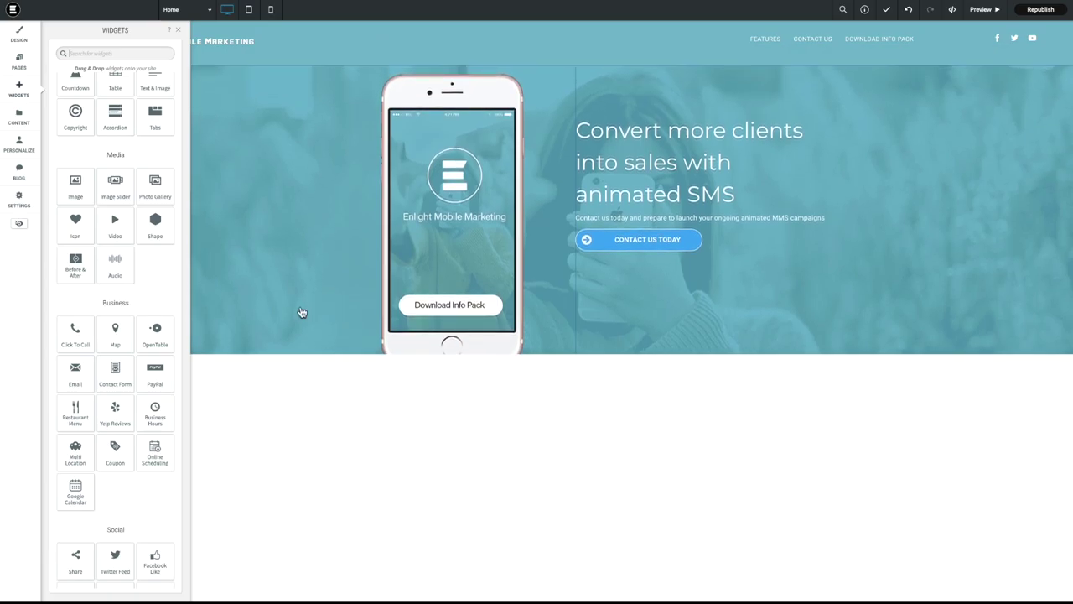
{"action": "scroll", "coordinate": [302, 312], "scroll_direction": "down", "scroll_amount": 1}
{"action": "scroll", "coordinate": [170, 361], "scroll_direction": "down", "scroll_amount": 3}
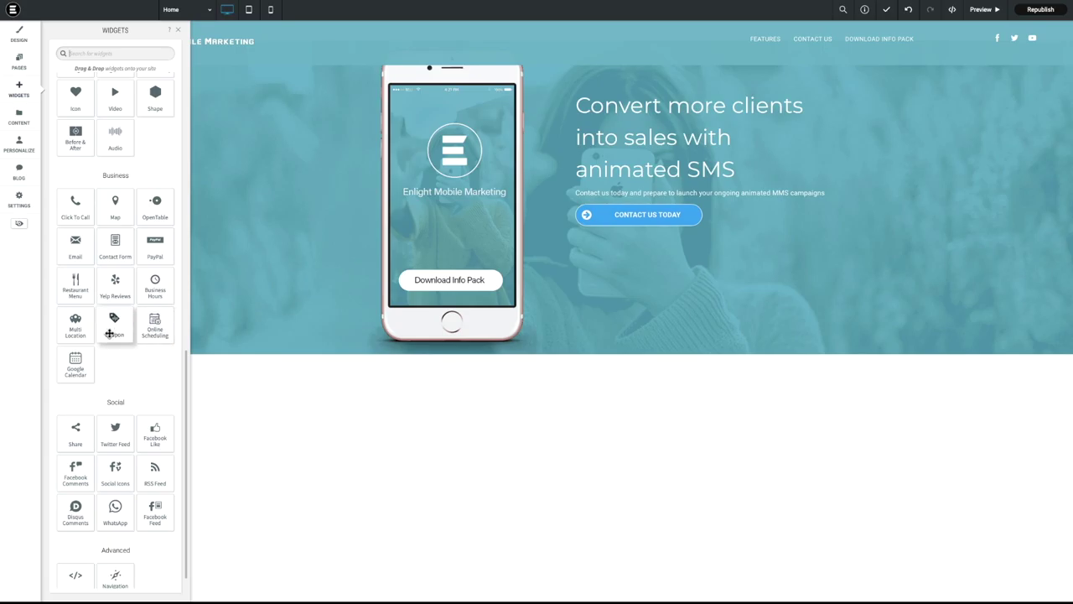
{"action": "scroll", "coordinate": [126, 352], "scroll_direction": "down", "scroll_amount": 1}
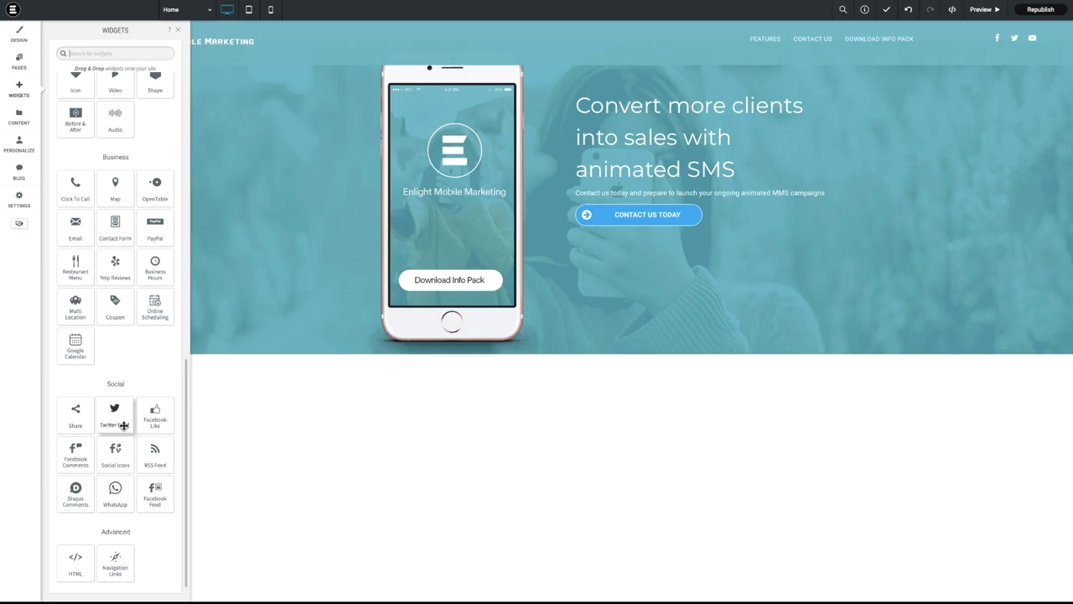
{"action": "scroll", "coordinate": [133, 430], "scroll_direction": "up", "scroll_amount": 5}
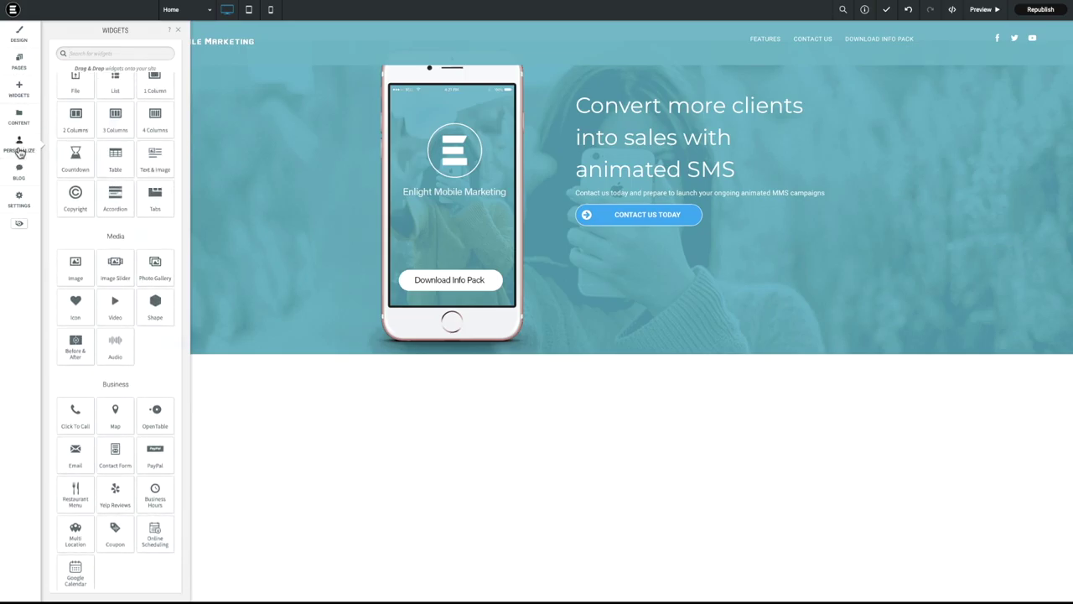
{"action": "left_click", "coordinate": [20, 152]}
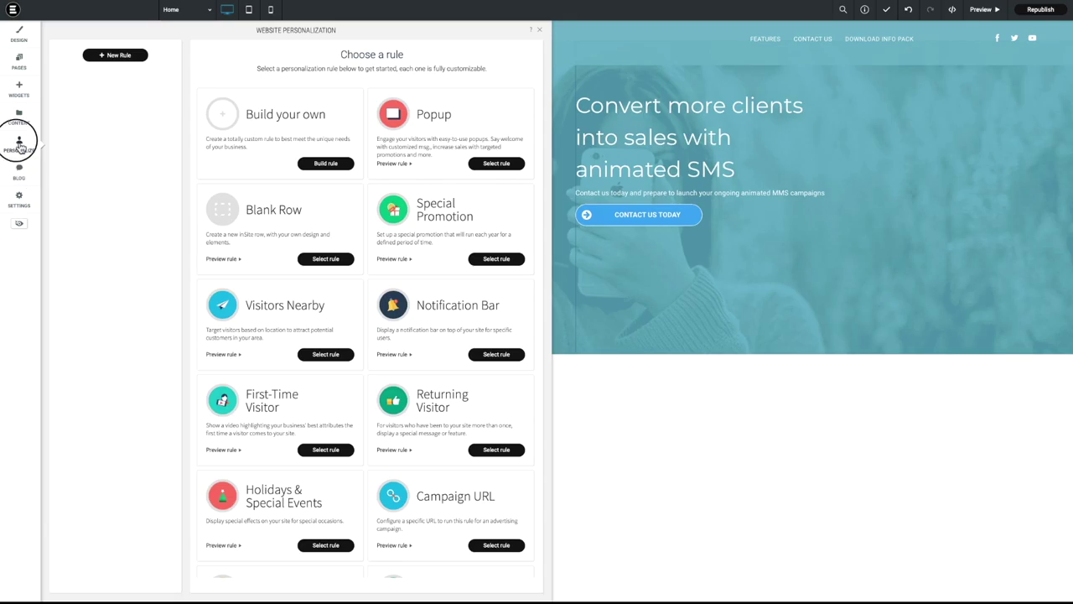
- Go through the Blog panel to the Pages and Popups list with Home and anchor entries
{"action": "left_click", "coordinate": [18, 172]}
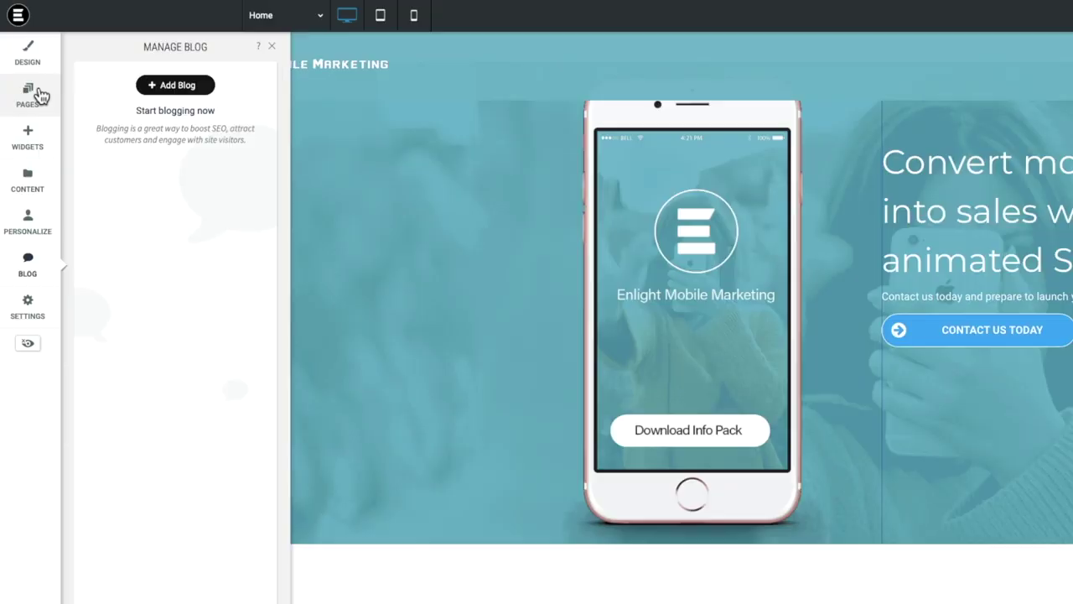
{"action": "left_click", "coordinate": [19, 57]}
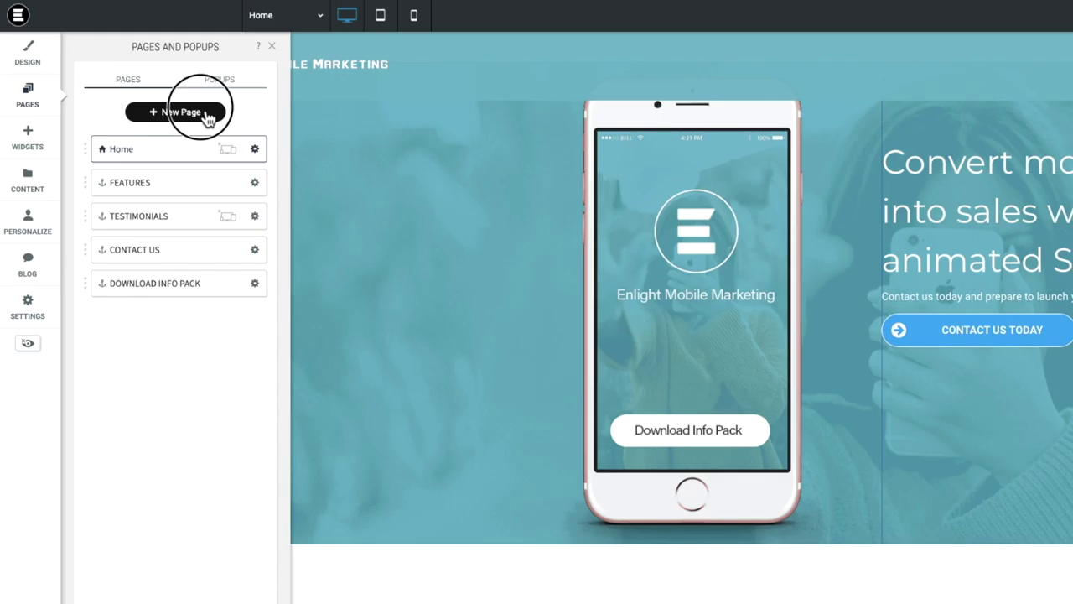
{"action": "left_click", "coordinate": [207, 117]}
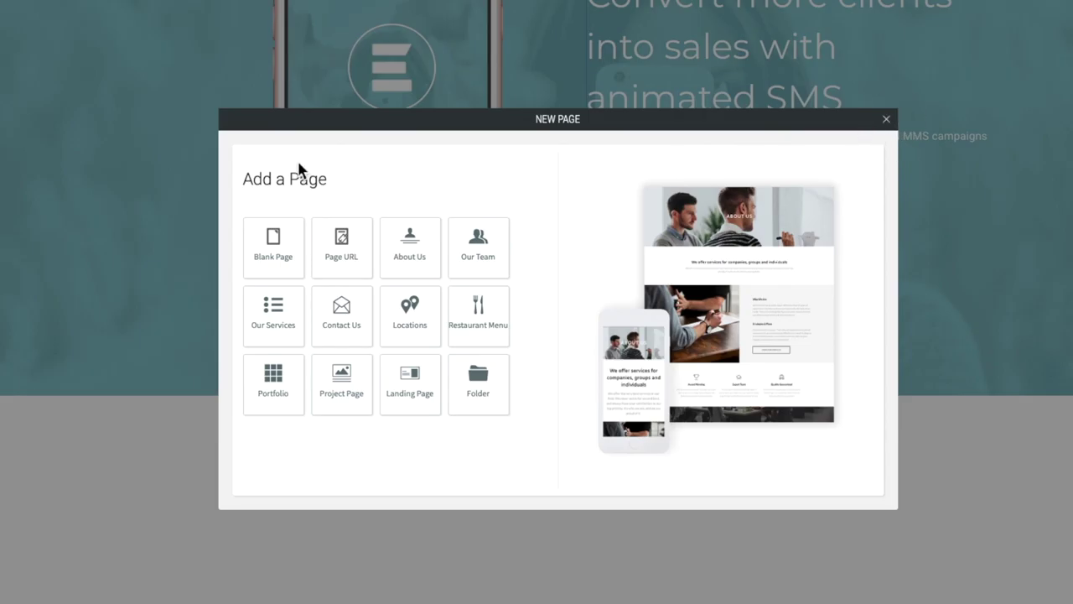
{"action": "left_click", "coordinate": [886, 119]}
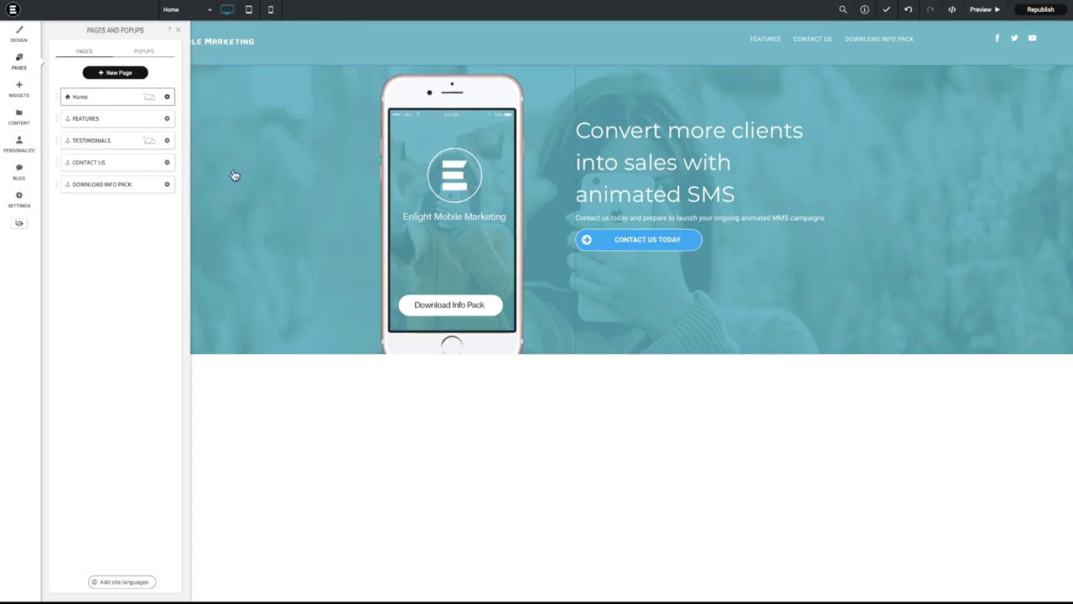
- Review the site's SEO keywords and Google Analytics settings
{"action": "left_click", "coordinate": [25, 202]}
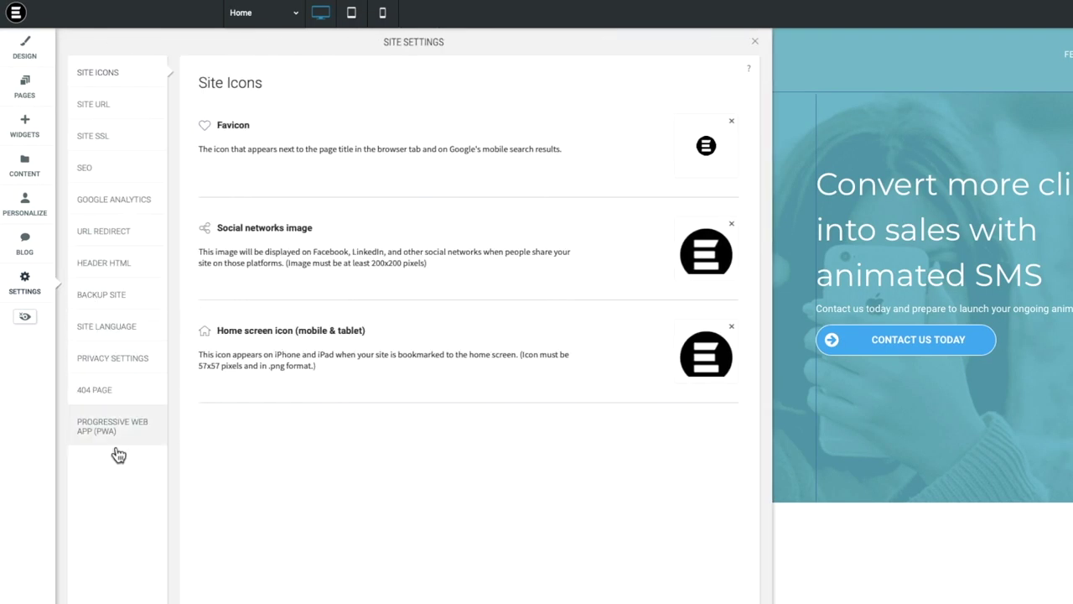
{"action": "left_click", "coordinate": [117, 174]}
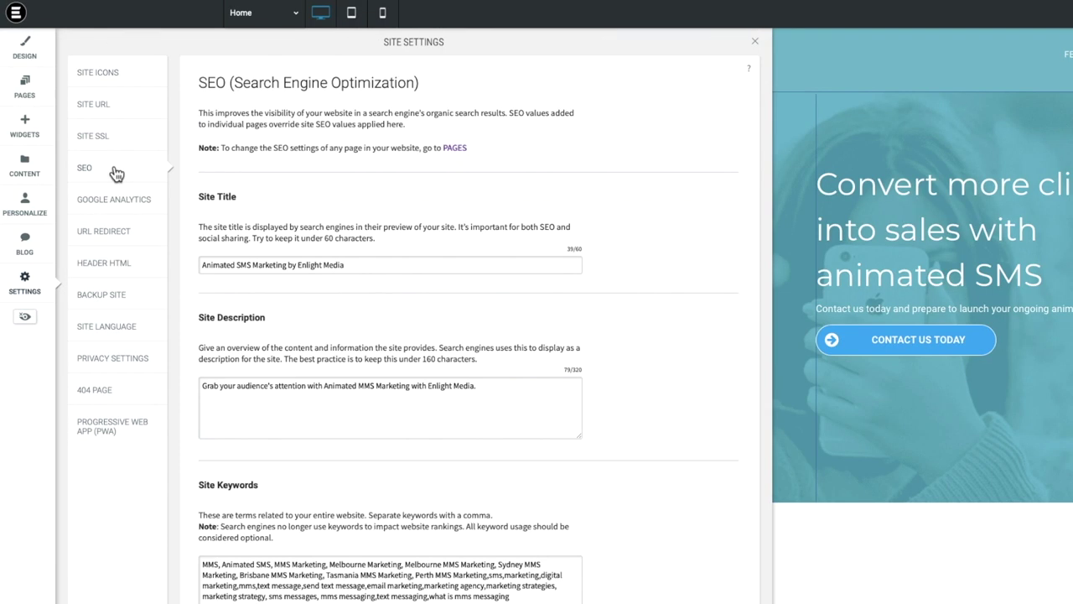
{"action": "left_click_drag", "start_coordinate": [379, 596], "coordinate": [290, 564]}
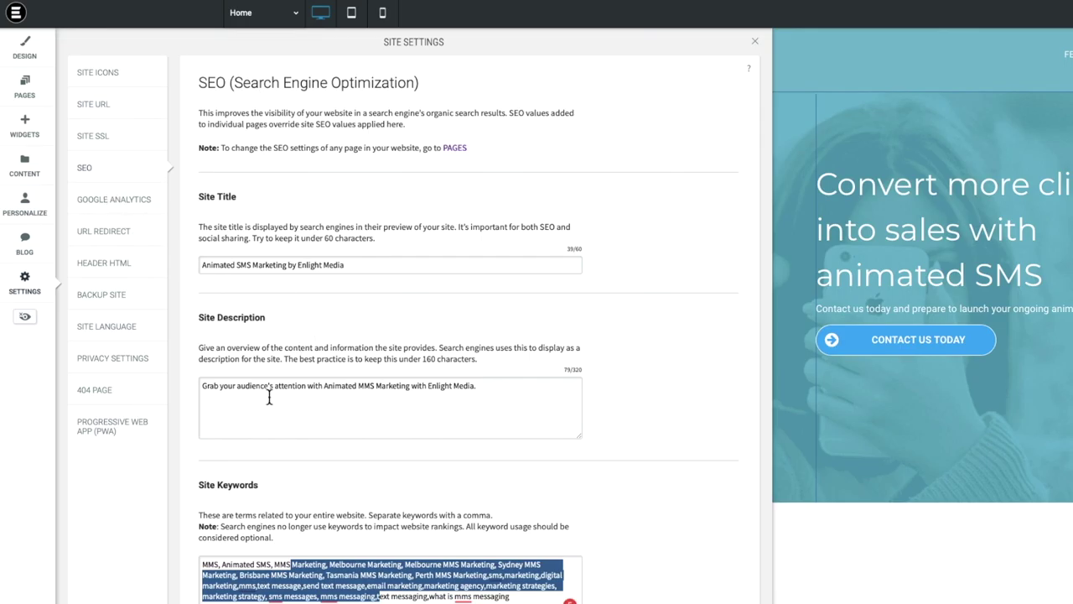
{"action": "left_click", "coordinate": [117, 201]}
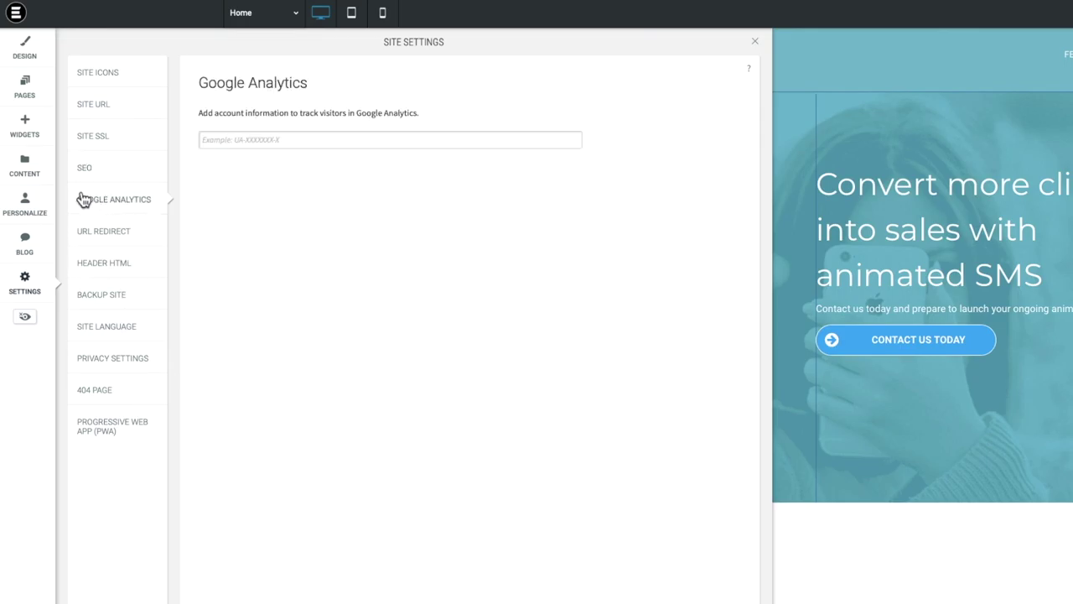
- Restore the site to the most recent backup from Jul 4, 2019
{"action": "left_click", "coordinate": [94, 294]}
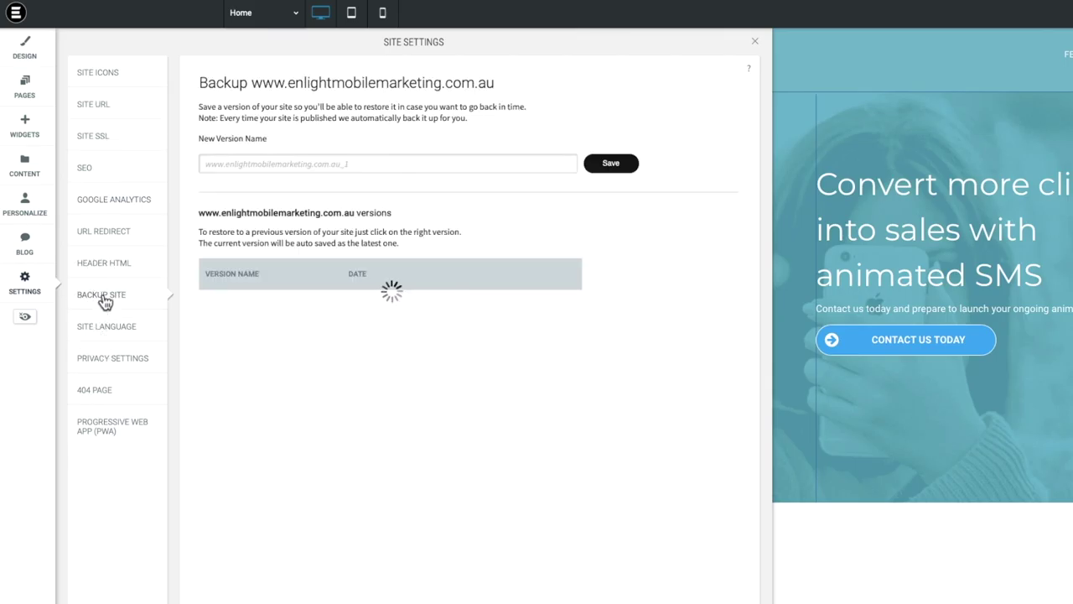
{"action": "left_click", "coordinate": [529, 307]}
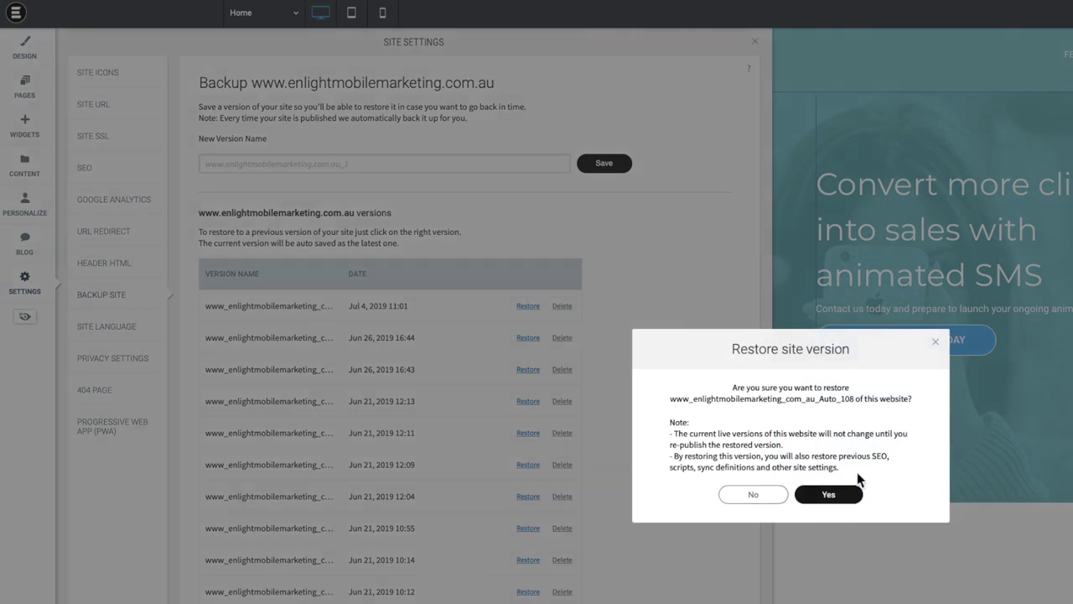
{"action": "left_click", "coordinate": [842, 500]}
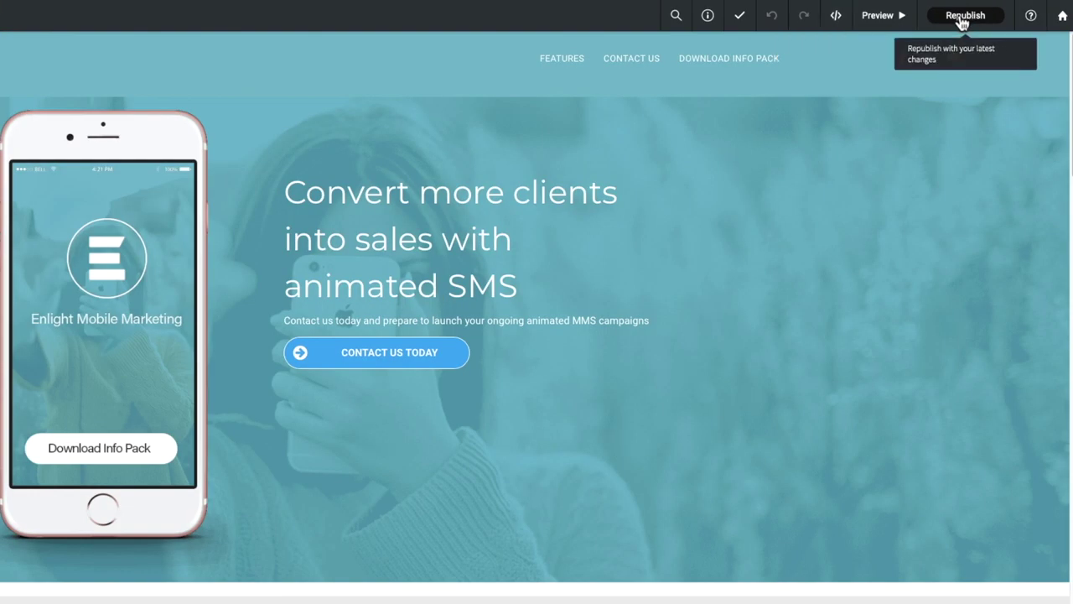
- Republish the restored site so it goes live
{"action": "left_click", "coordinate": [962, 20]}
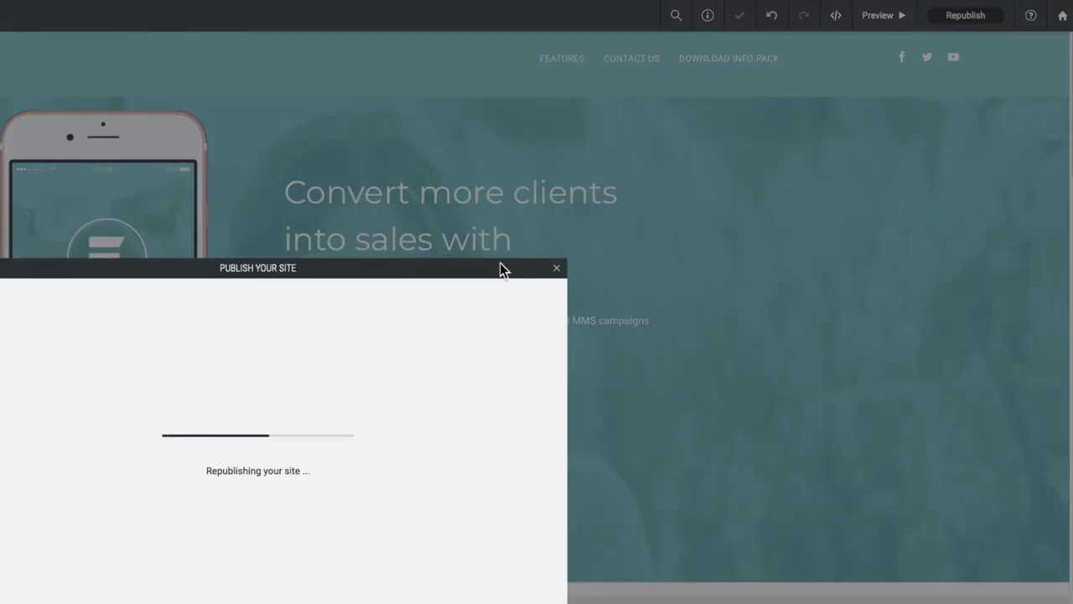